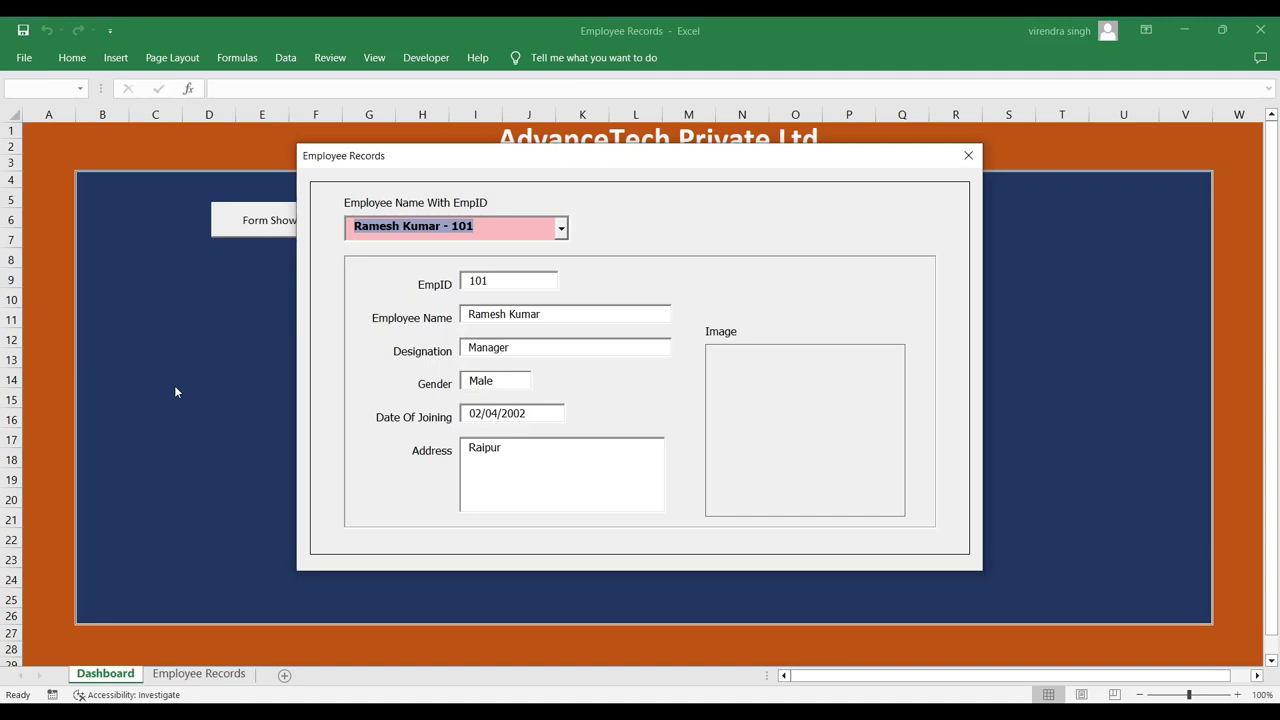
View the records of Kamal - 106, Rakhi - 110 and Hitesh - 111, then close the form
{"action": "left_click", "coordinate": [562, 229]}
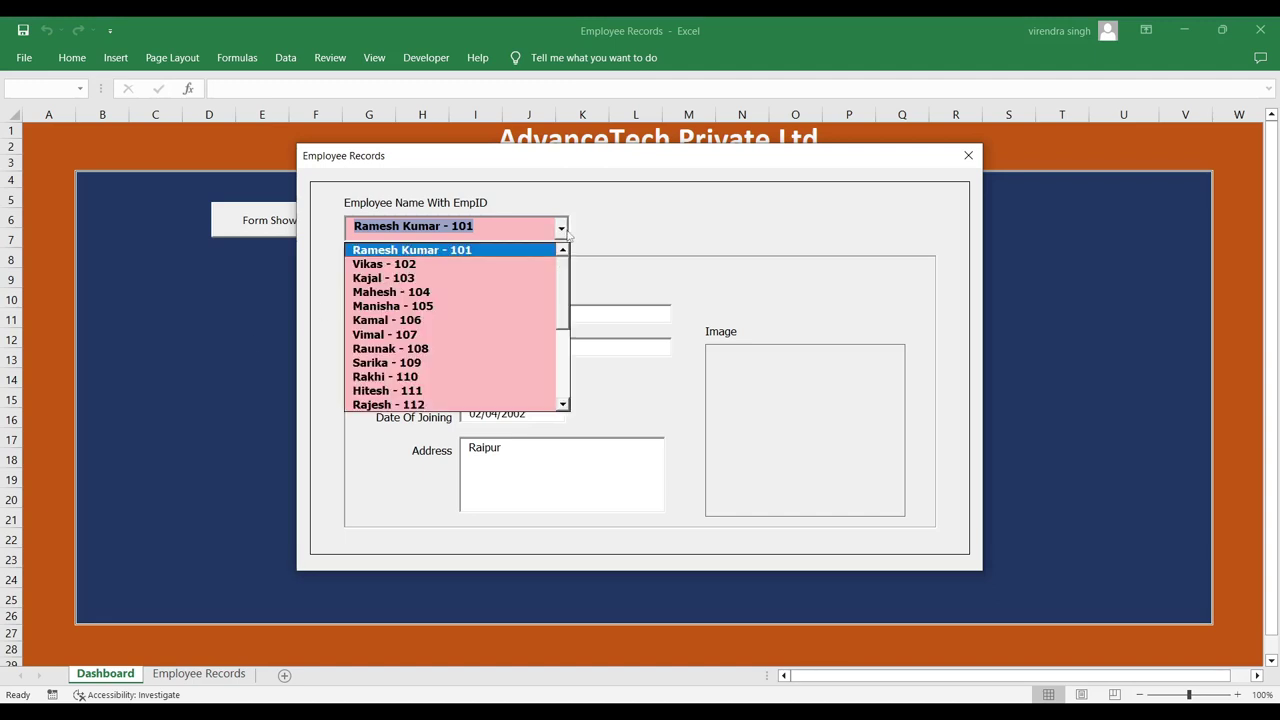
{"action": "left_click", "coordinate": [463, 321]}
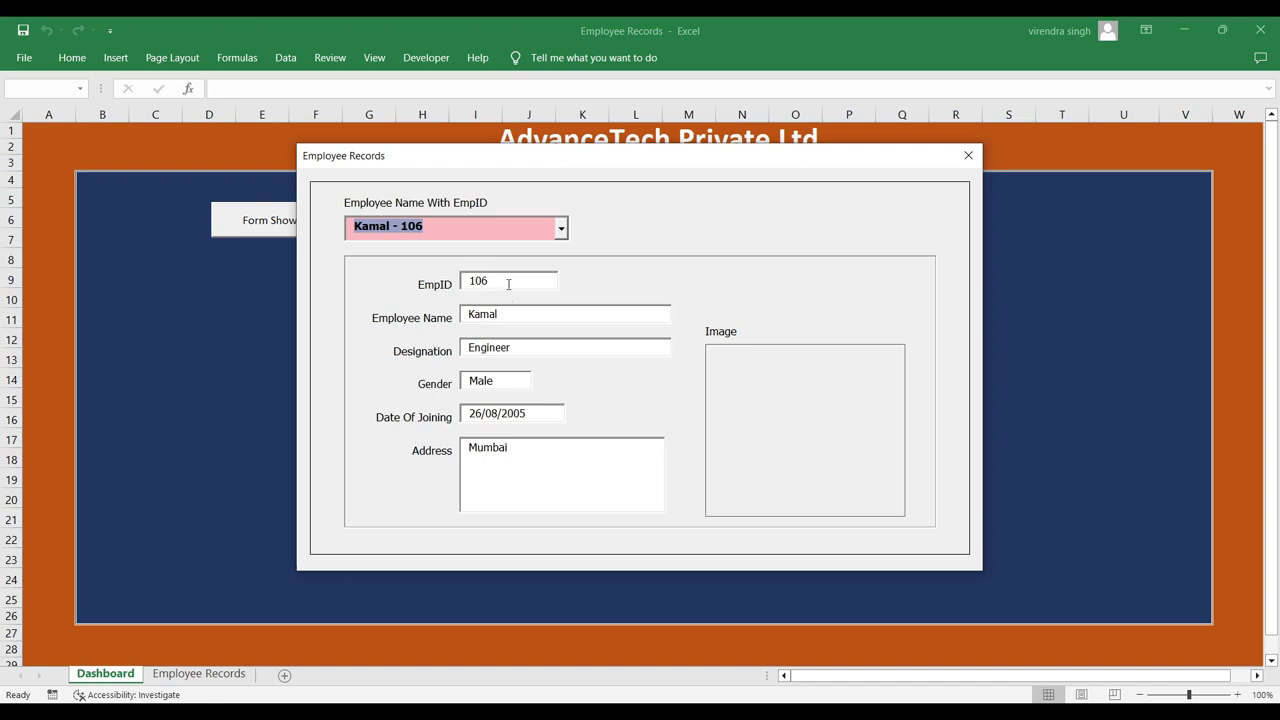
{"action": "left_click", "coordinate": [504, 310]}
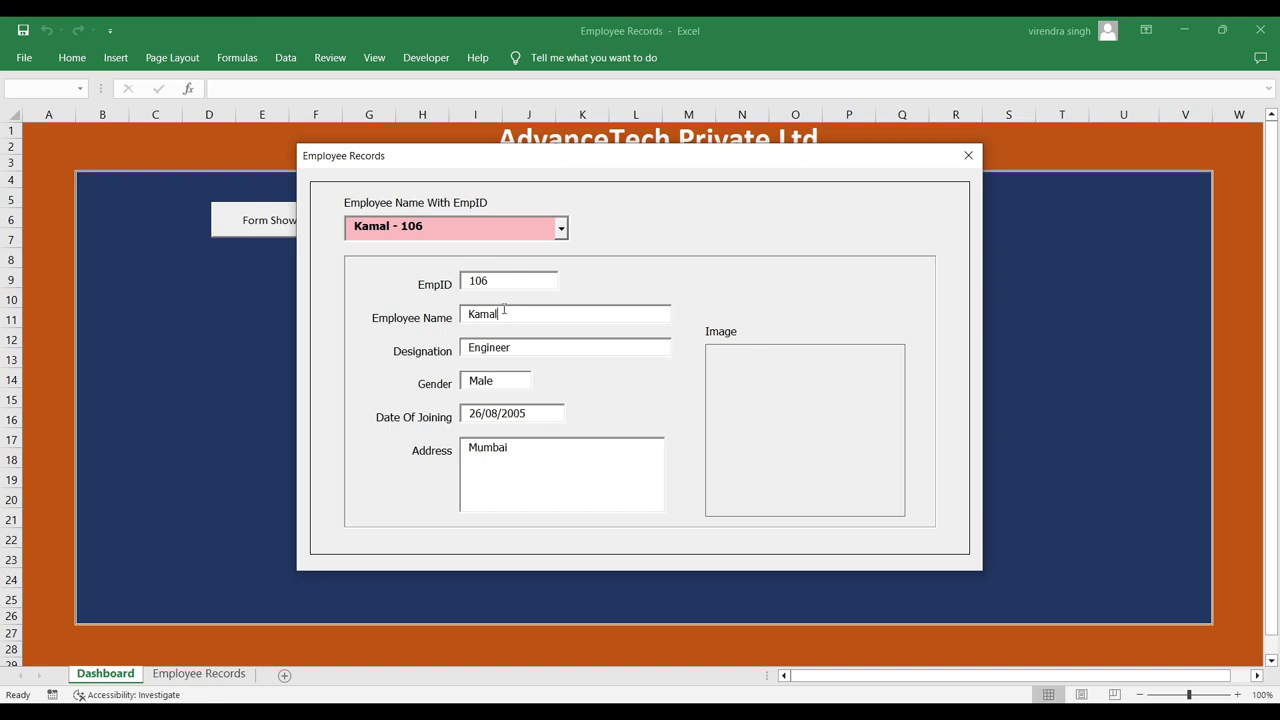
{"action": "left_click", "coordinate": [560, 228]}
{"action": "left_click", "coordinate": [481, 301]}
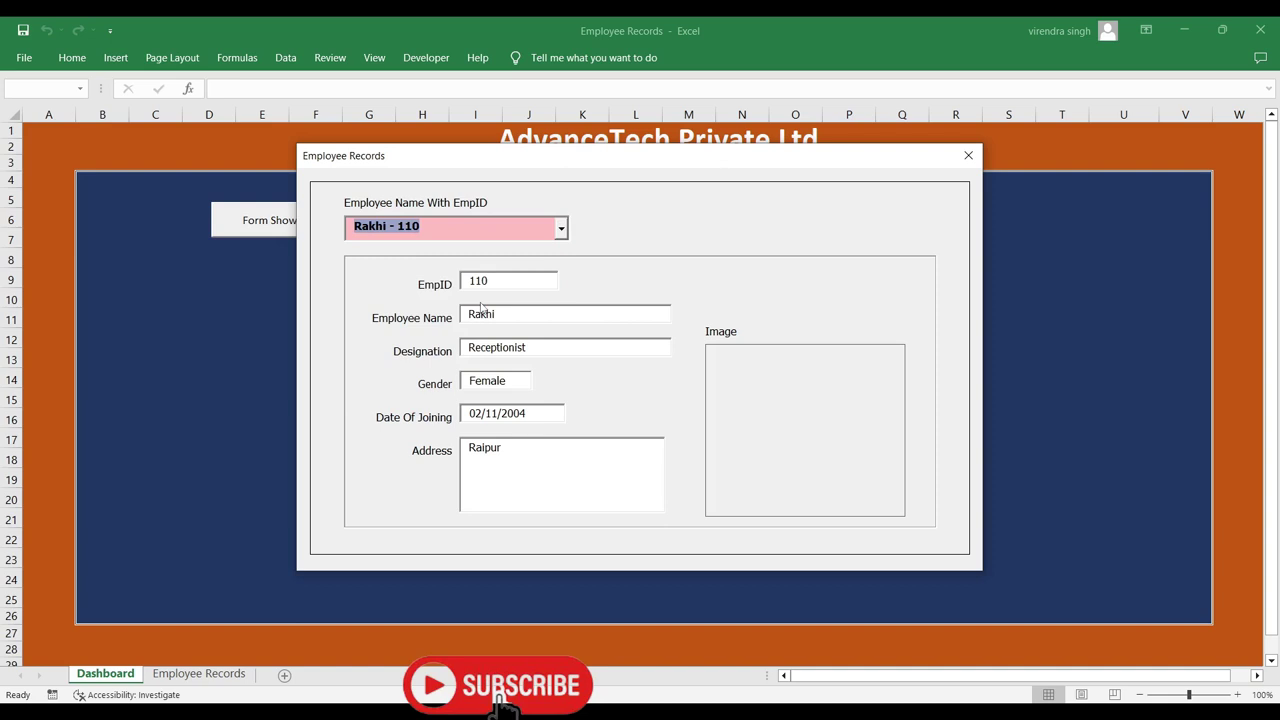
{"action": "left_click", "coordinate": [506, 227]}
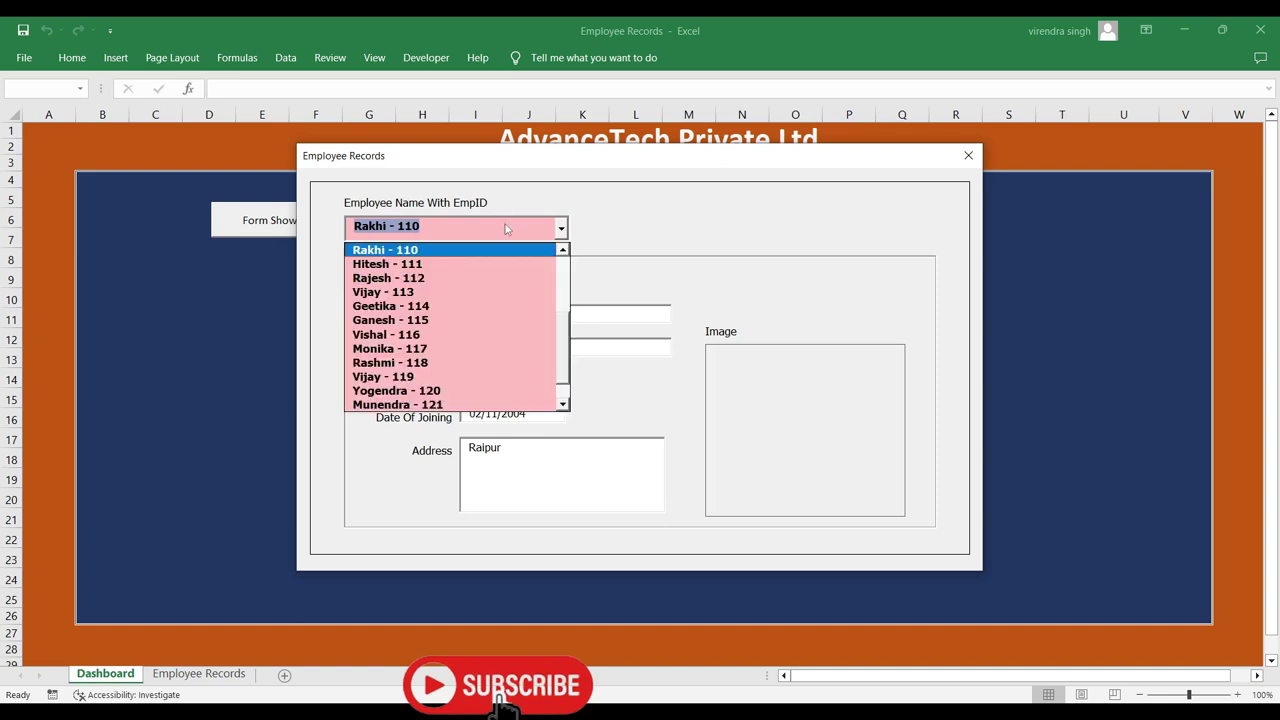
{"action": "left_click", "coordinate": [484, 264]}
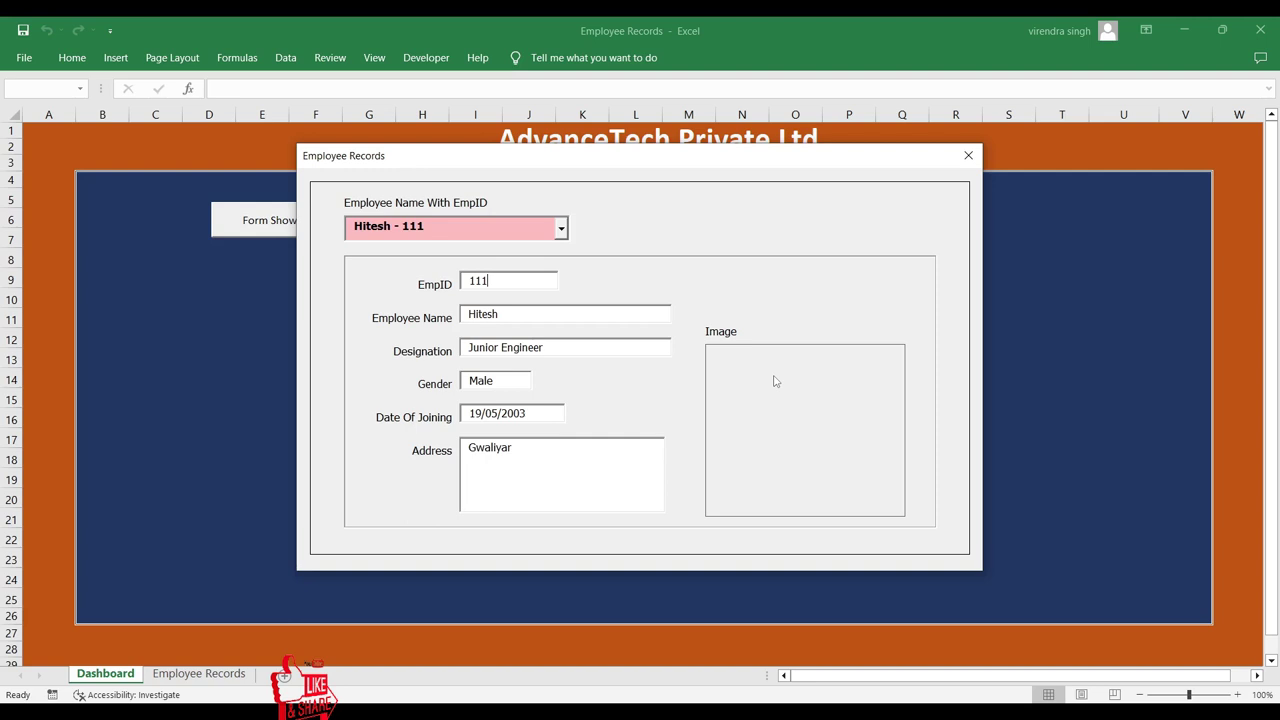
{"action": "left_click", "coordinate": [968, 157]}
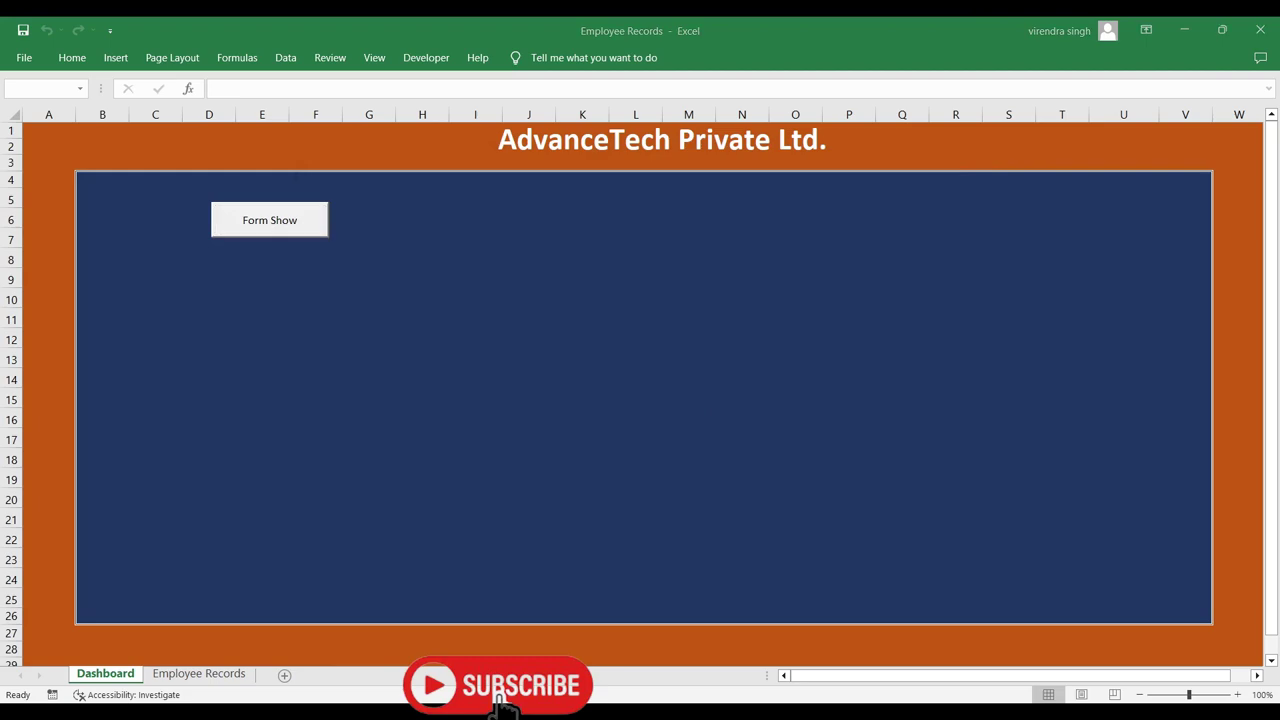
In the Data Entry Form folder window, inspect the folder's full path in the address bar
{"action": "mouse_move", "coordinate": [500, 703]}
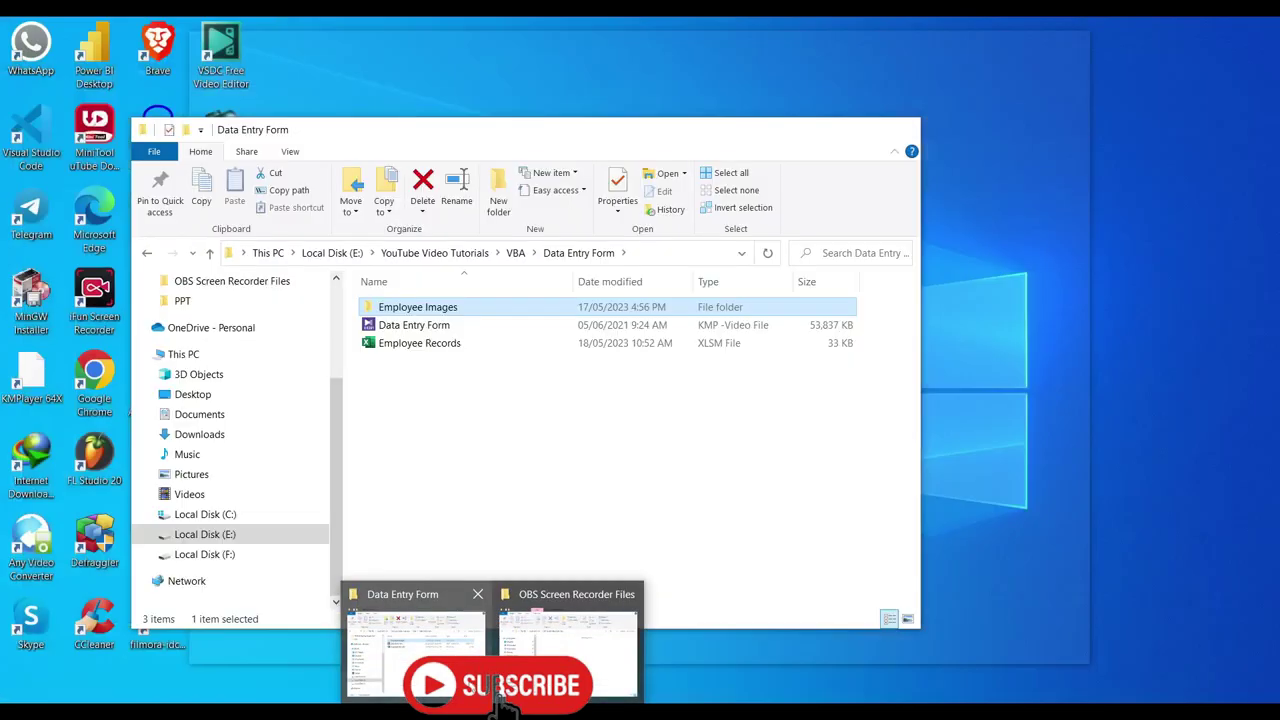
{"action": "left_click", "coordinate": [415, 645]}
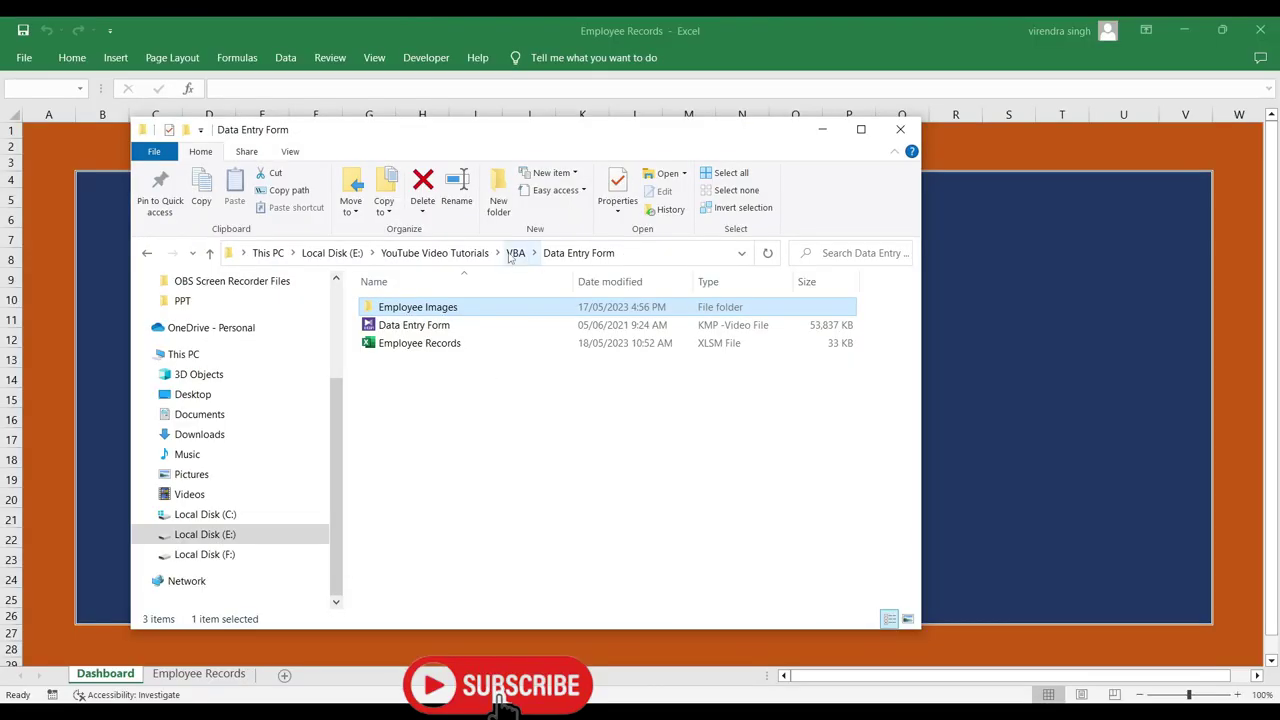
{"action": "left_click", "coordinate": [628, 260]}
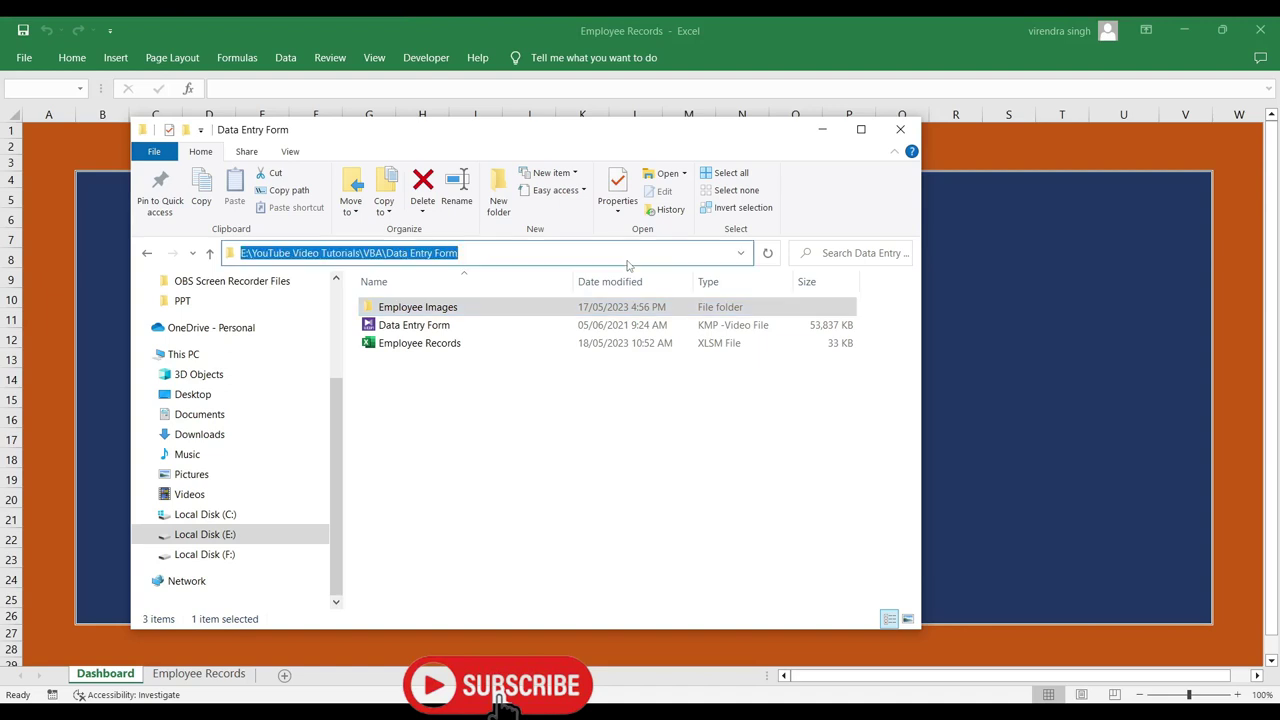
{"action": "left_click", "coordinate": [449, 252]}
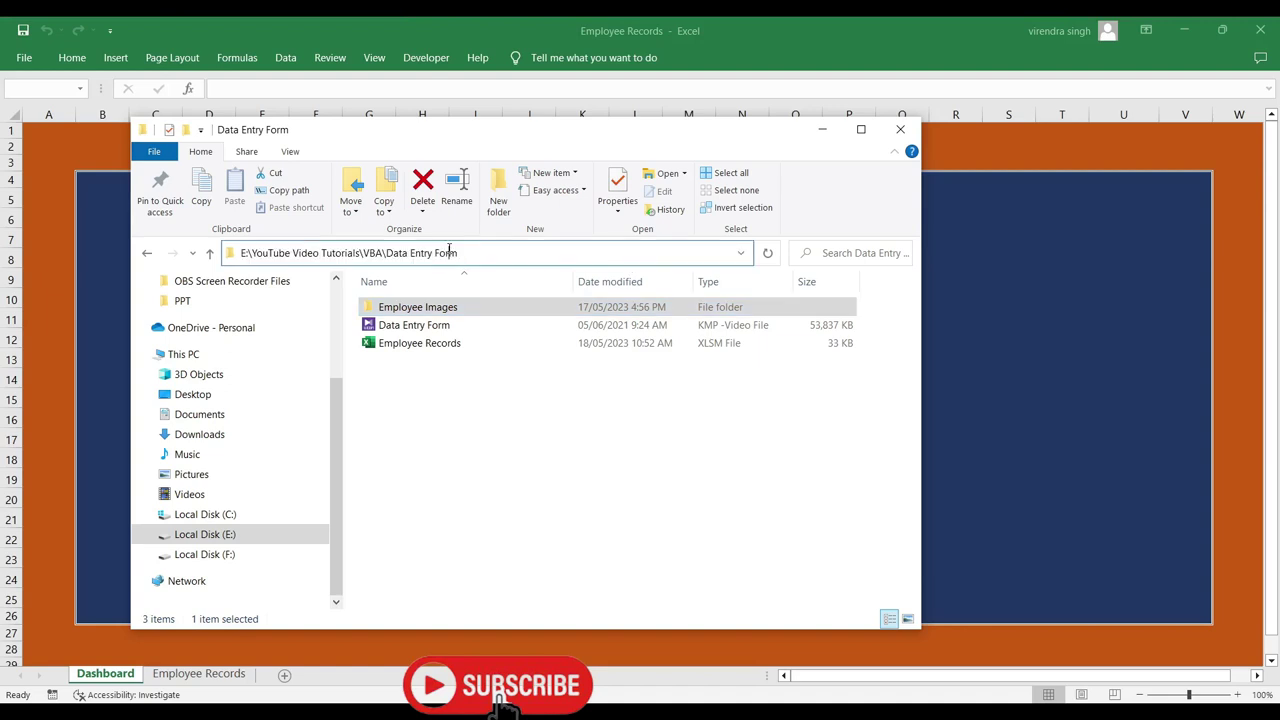
{"action": "left_click", "coordinate": [433, 252]}
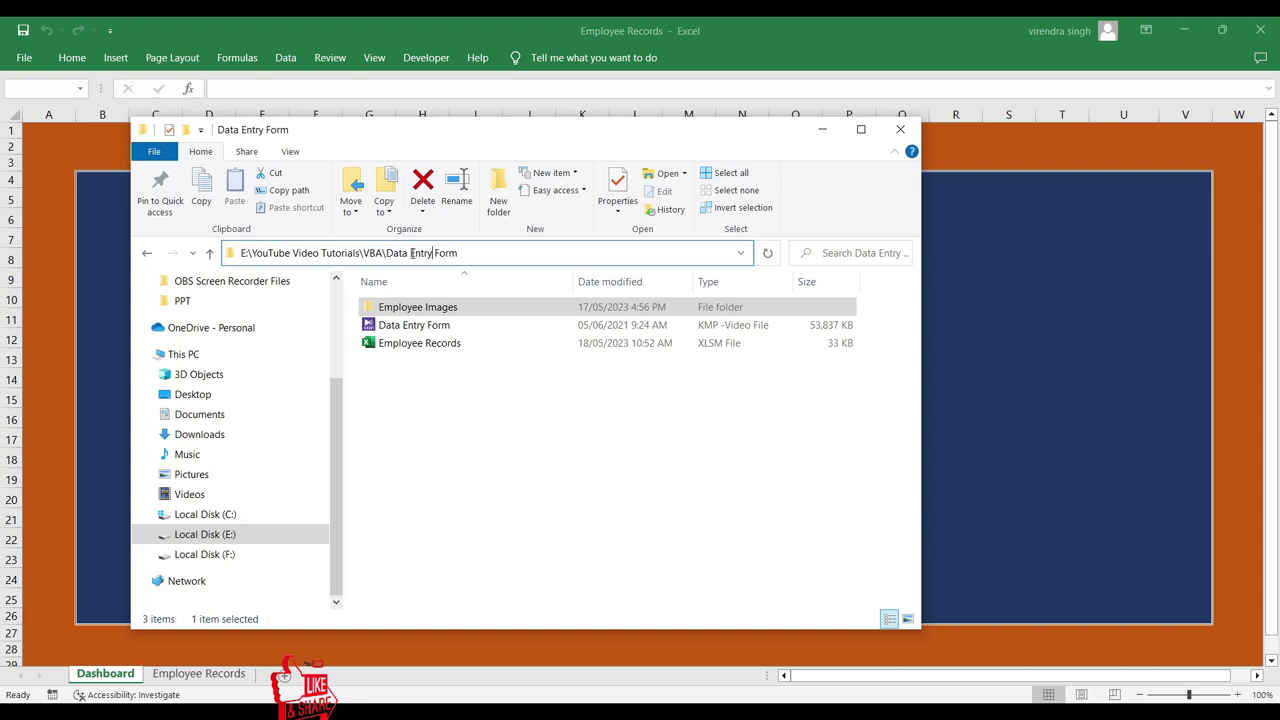
{"action": "left_click_drag", "start_coordinate": [386, 252], "coordinate": [455, 256]}
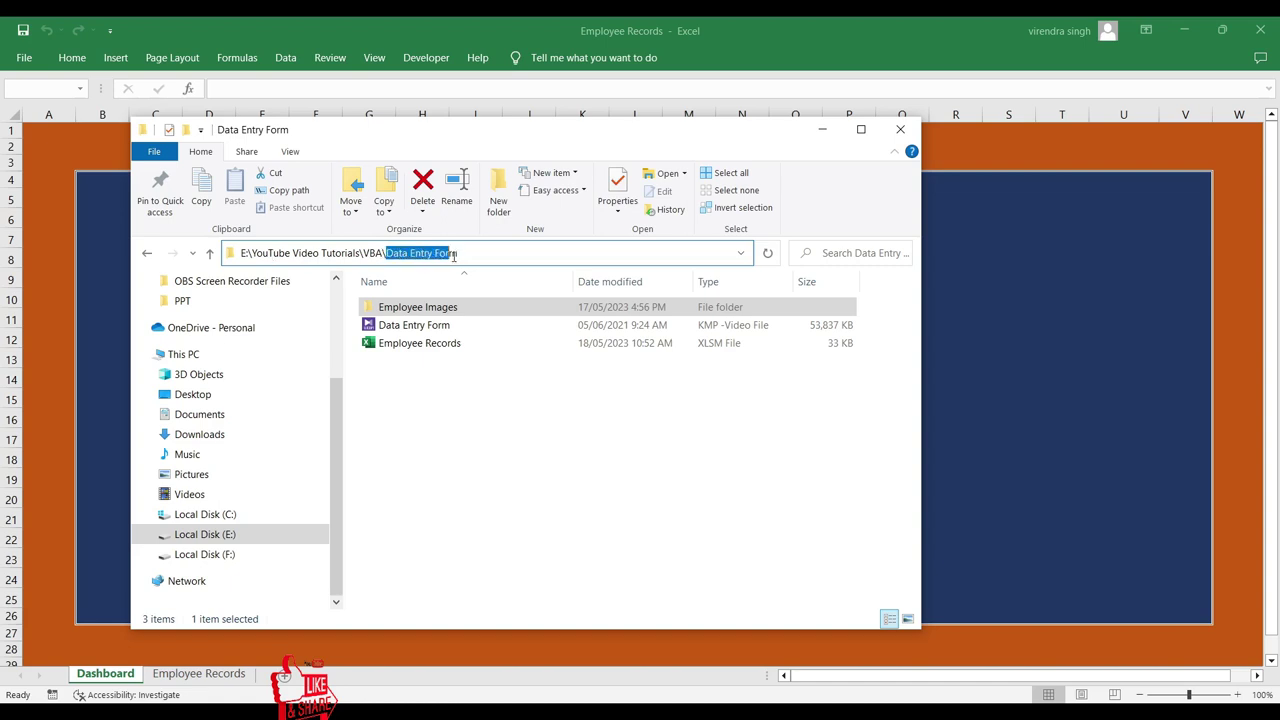
{"action": "left_click", "coordinate": [445, 420]}
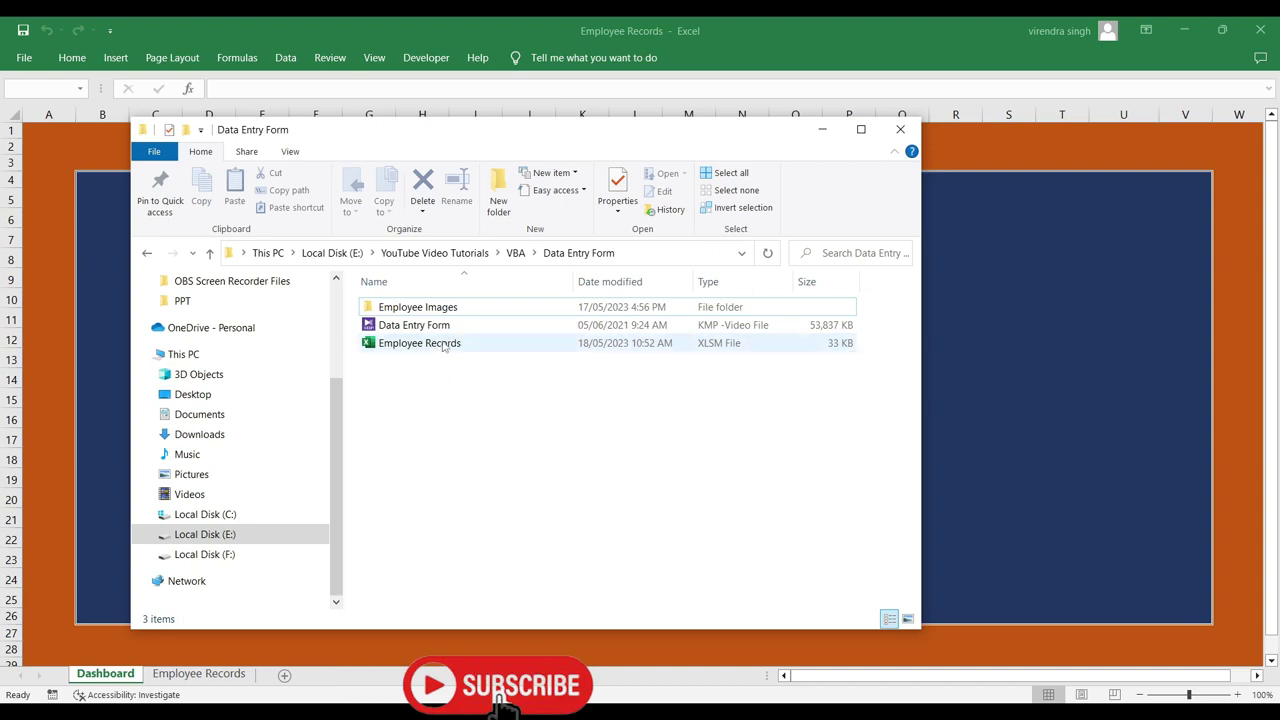
Open the Employee Images folder, then return to the Excel workbook
{"action": "left_click", "coordinate": [443, 346]}
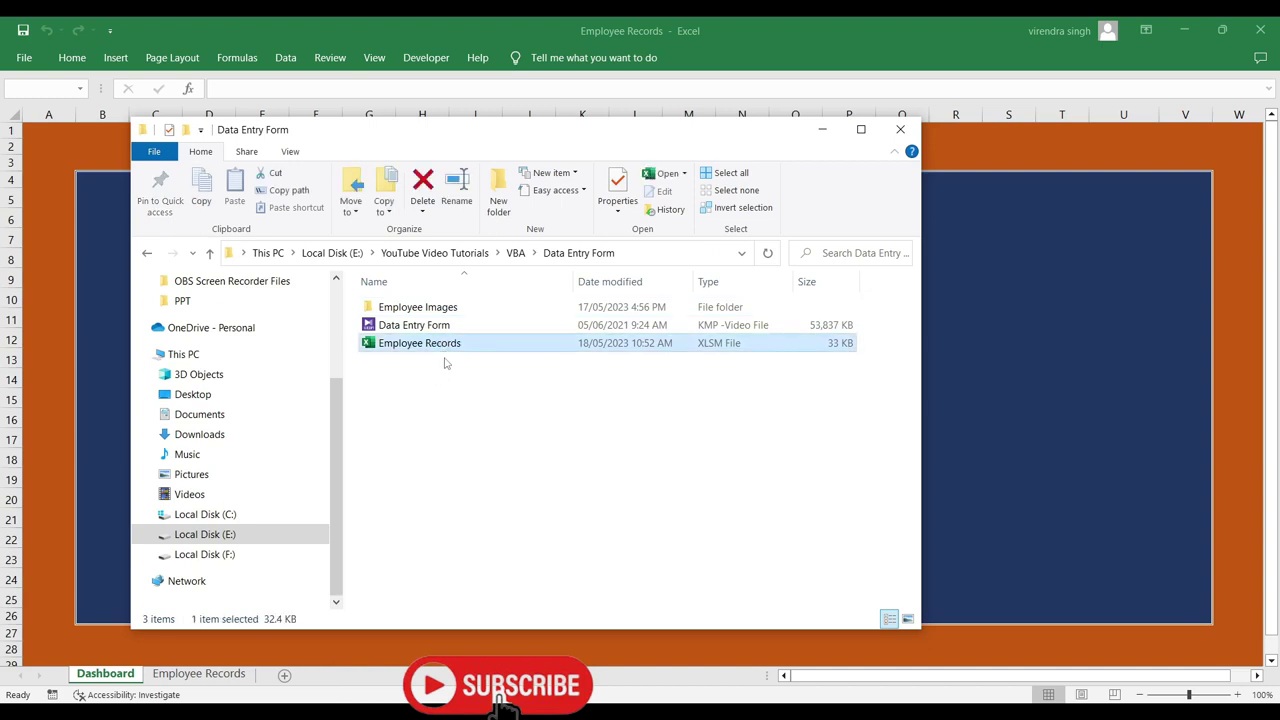
{"action": "left_click", "coordinate": [446, 364]}
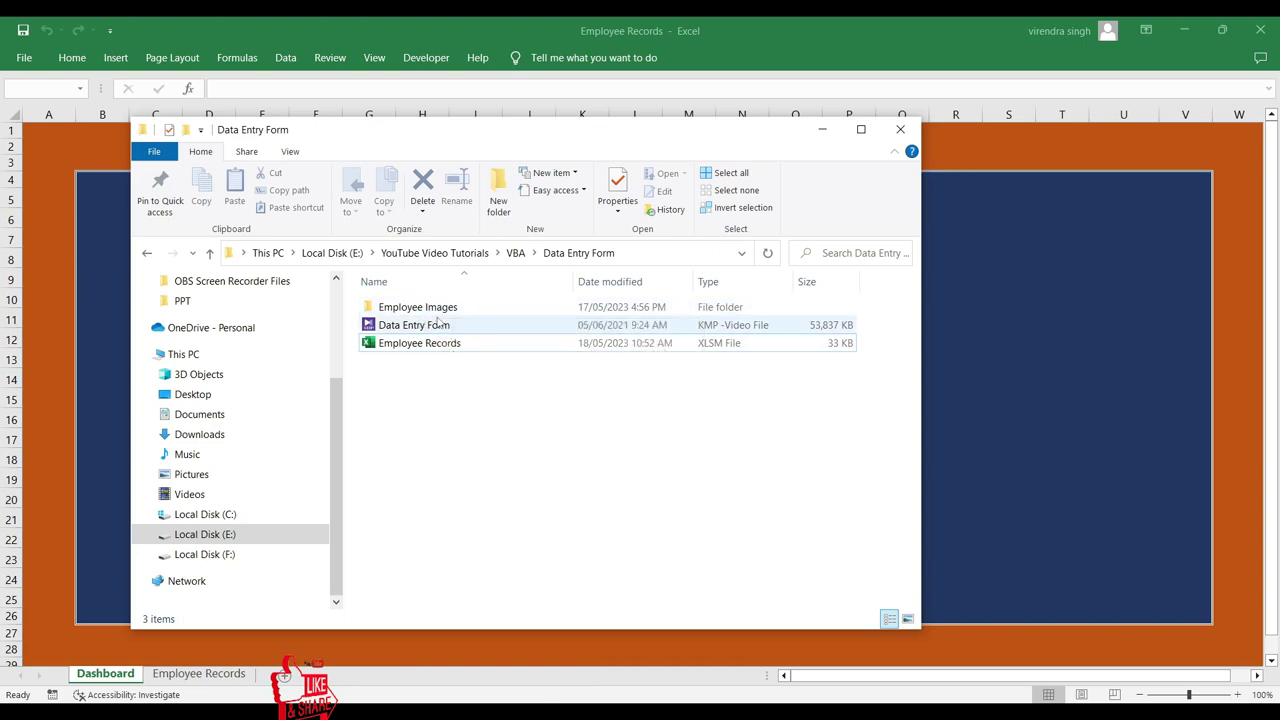
{"action": "left_click", "coordinate": [436, 312]}
{"action": "double_click", "coordinate": [437, 310]}
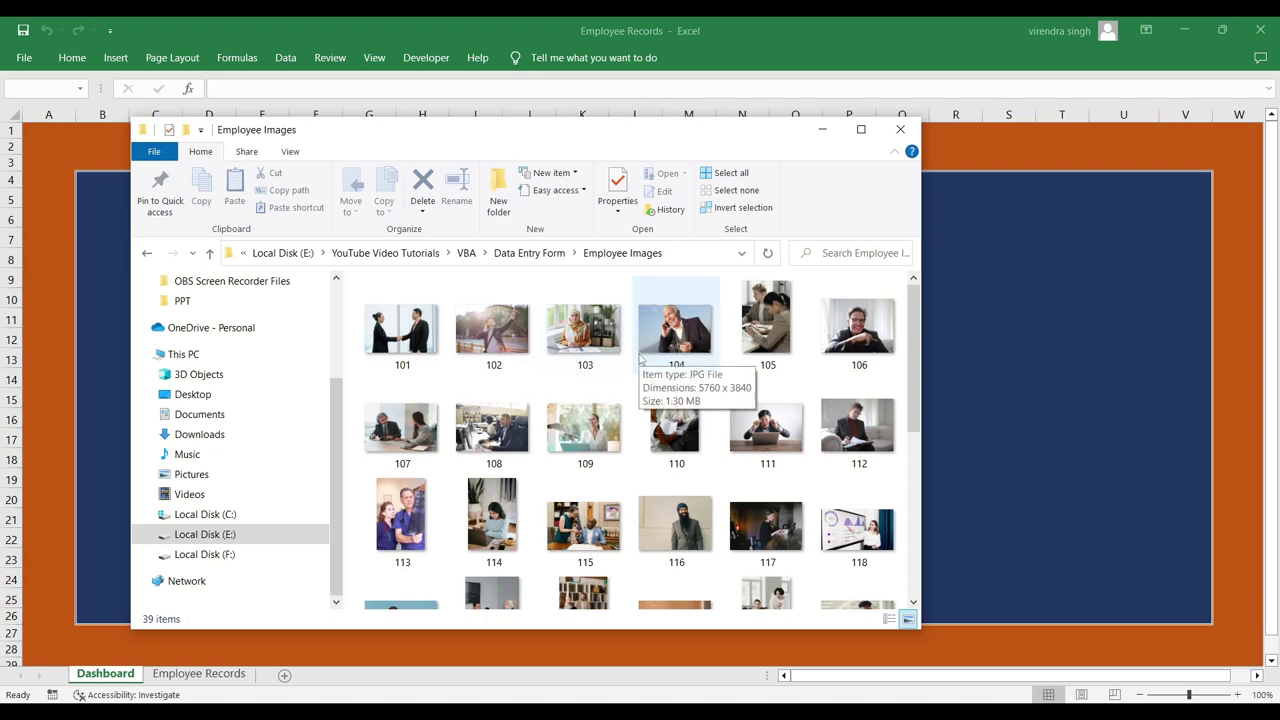
{"action": "left_click", "coordinate": [38, 573]}
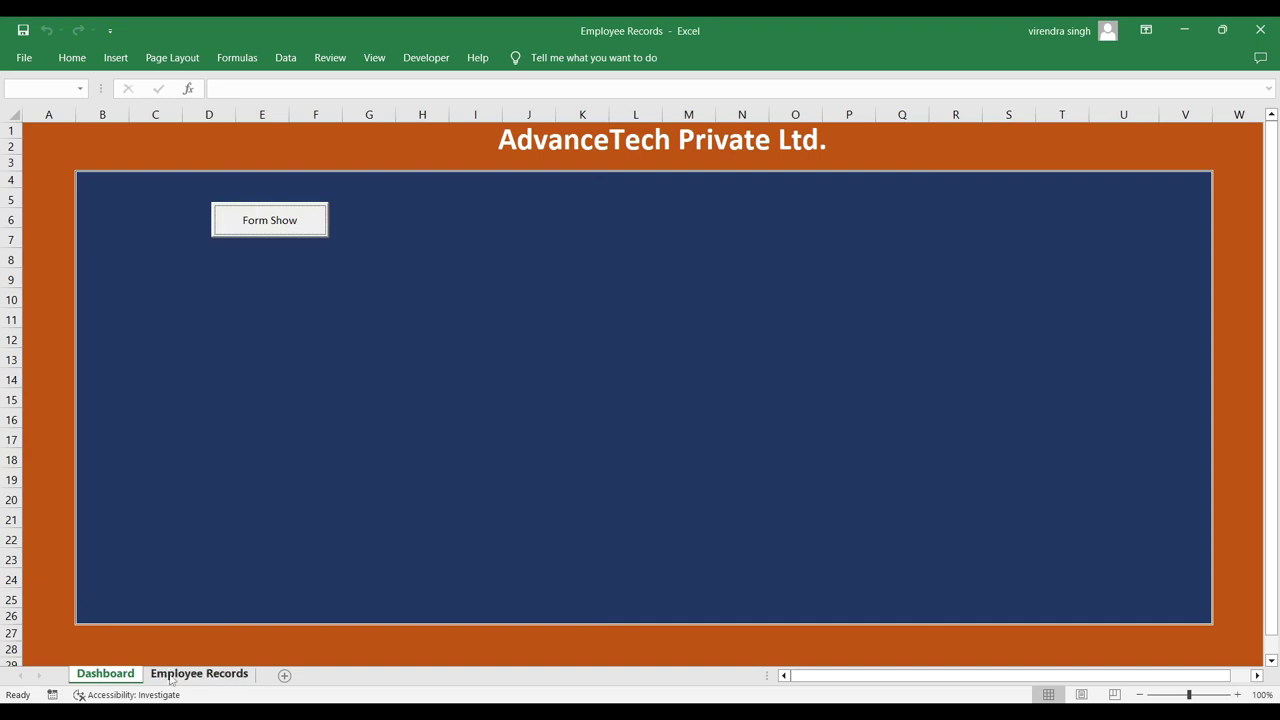
{"action": "left_click", "coordinate": [199, 674]}
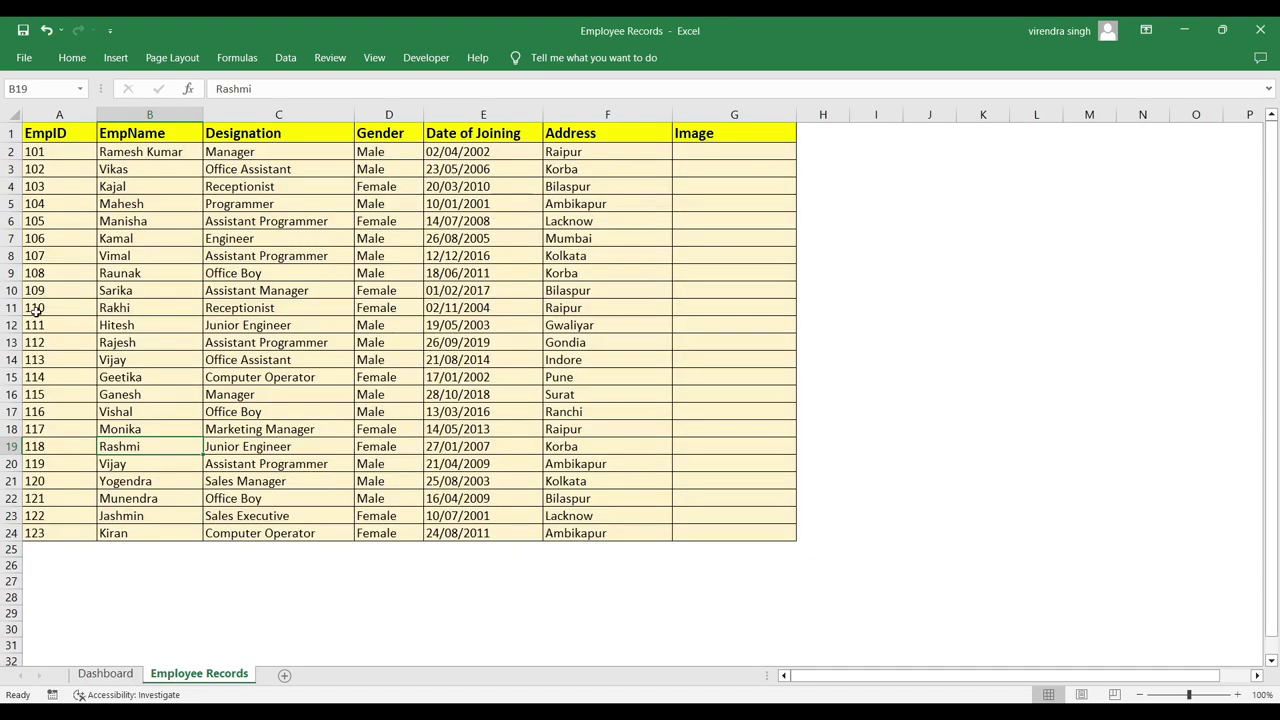
{"action": "left_click", "coordinate": [135, 152]}
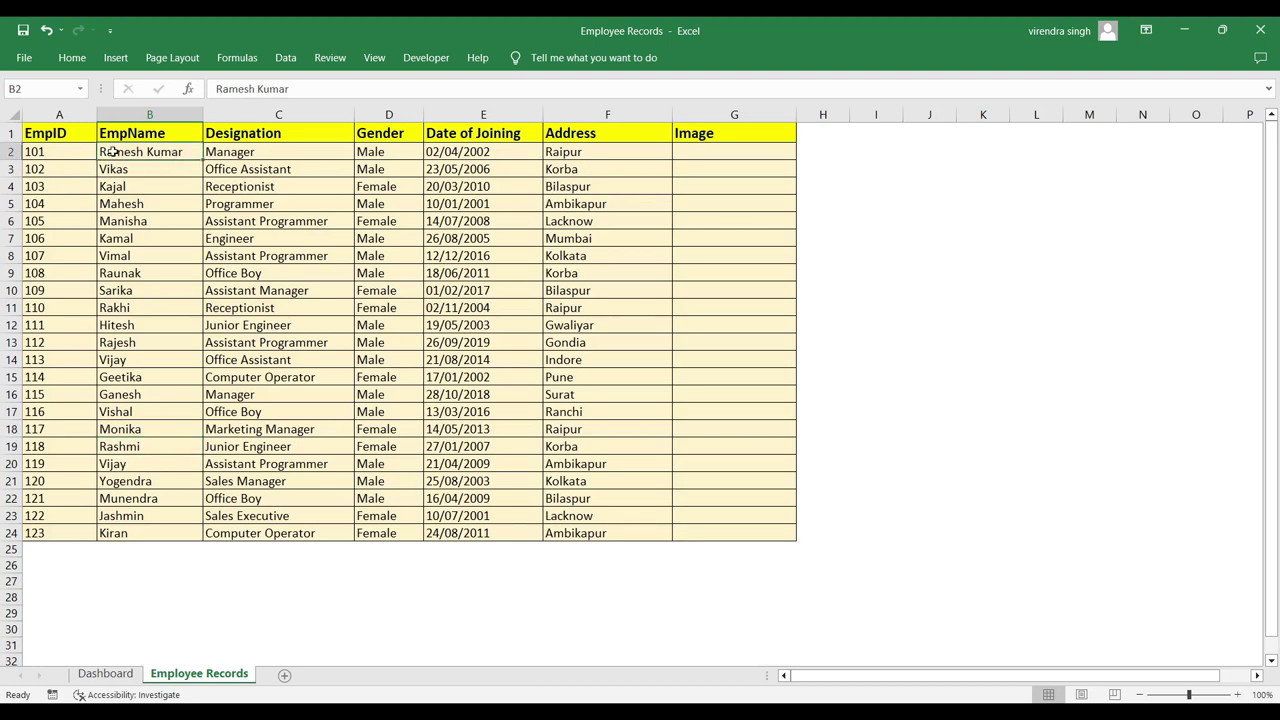
{"action": "left_click", "coordinate": [64, 152]}
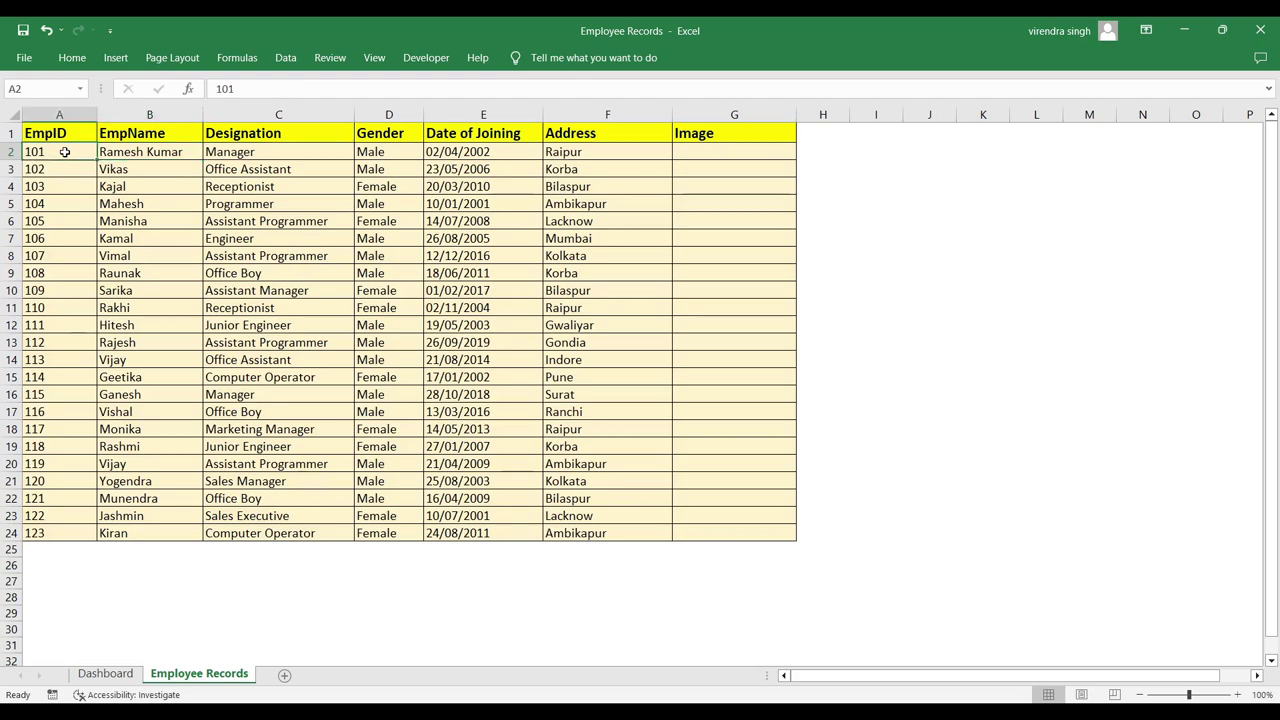
{"action": "left_click", "coordinate": [127, 154]}
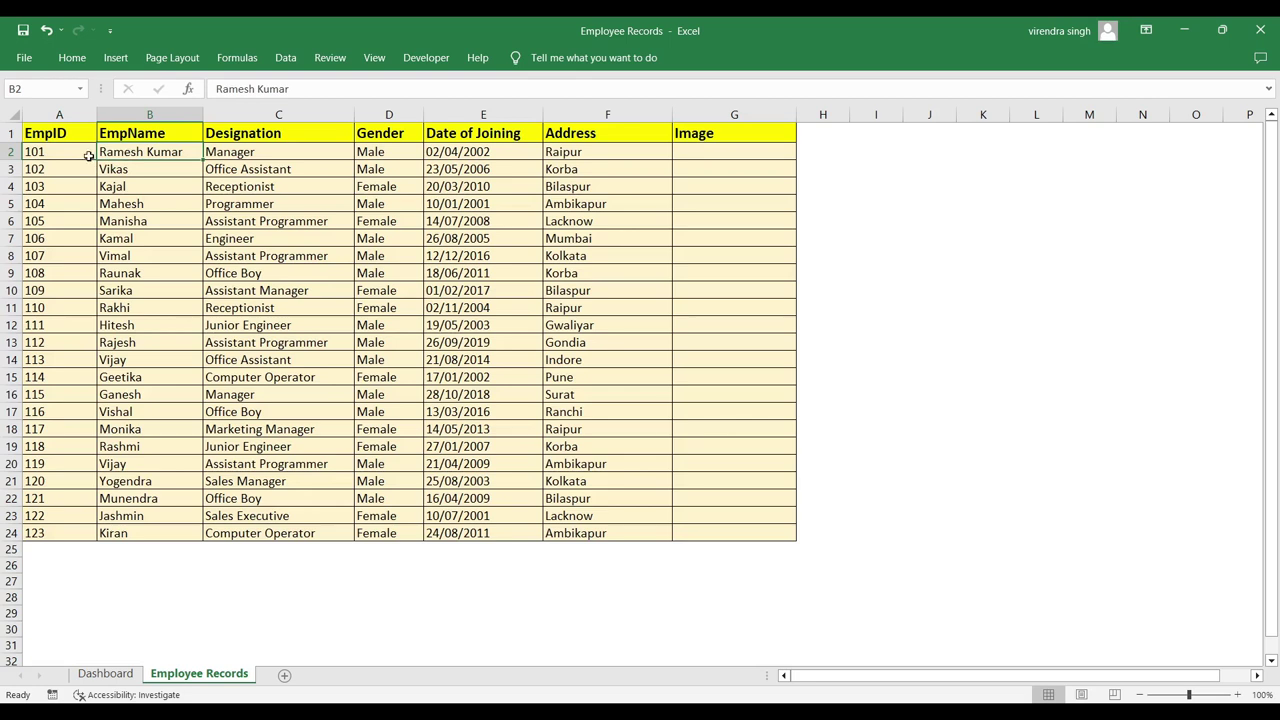
{"action": "left_click", "coordinate": [71, 152]}
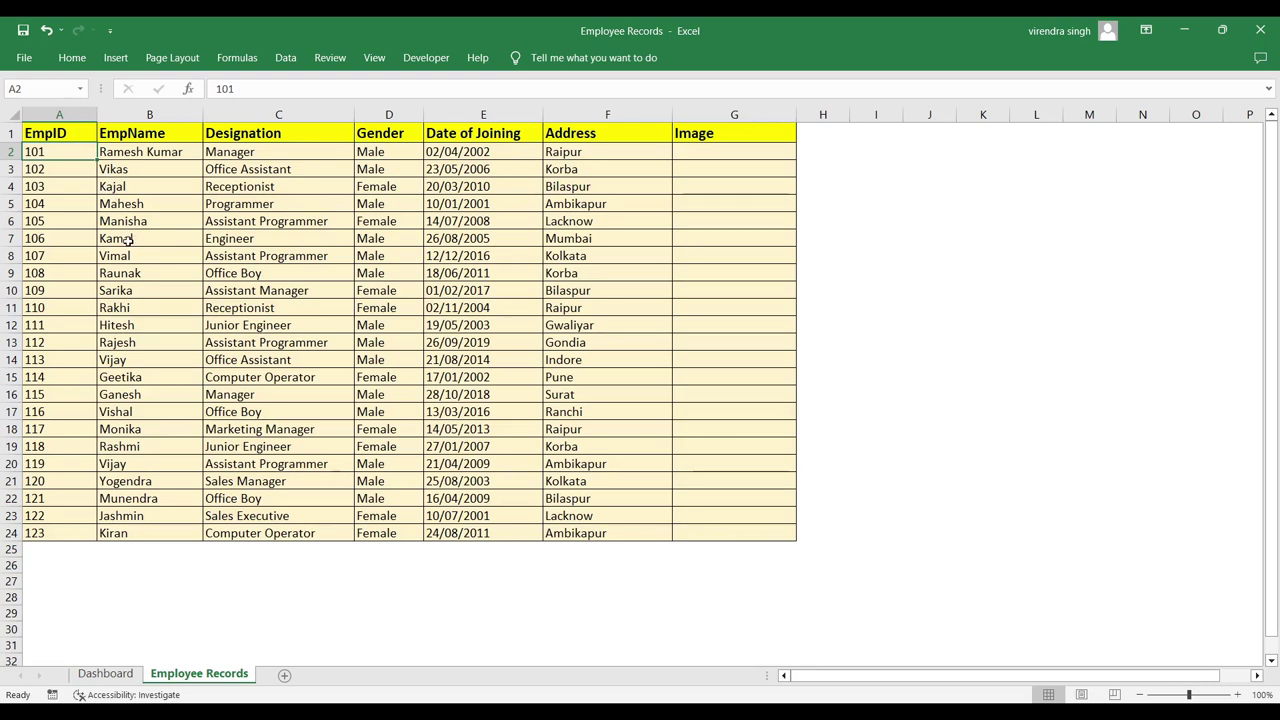
{"action": "left_click", "coordinate": [128, 241]}
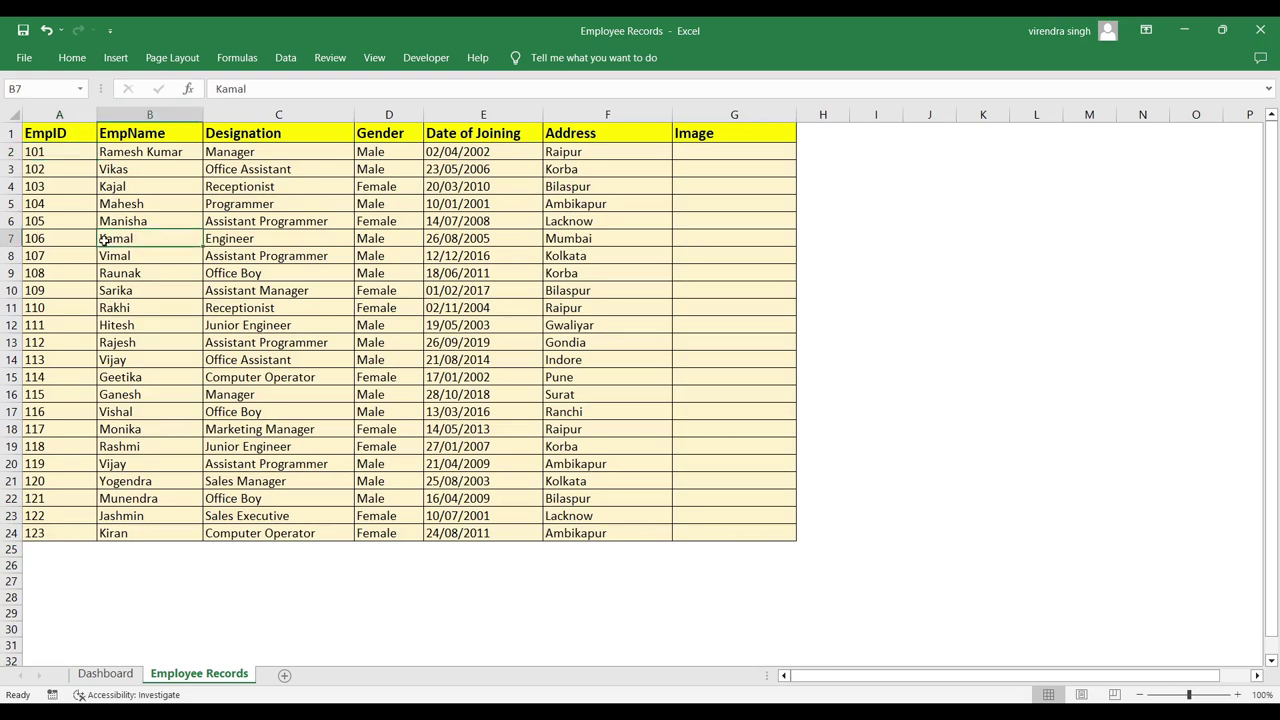
{"action": "left_click", "coordinate": [64, 238]}
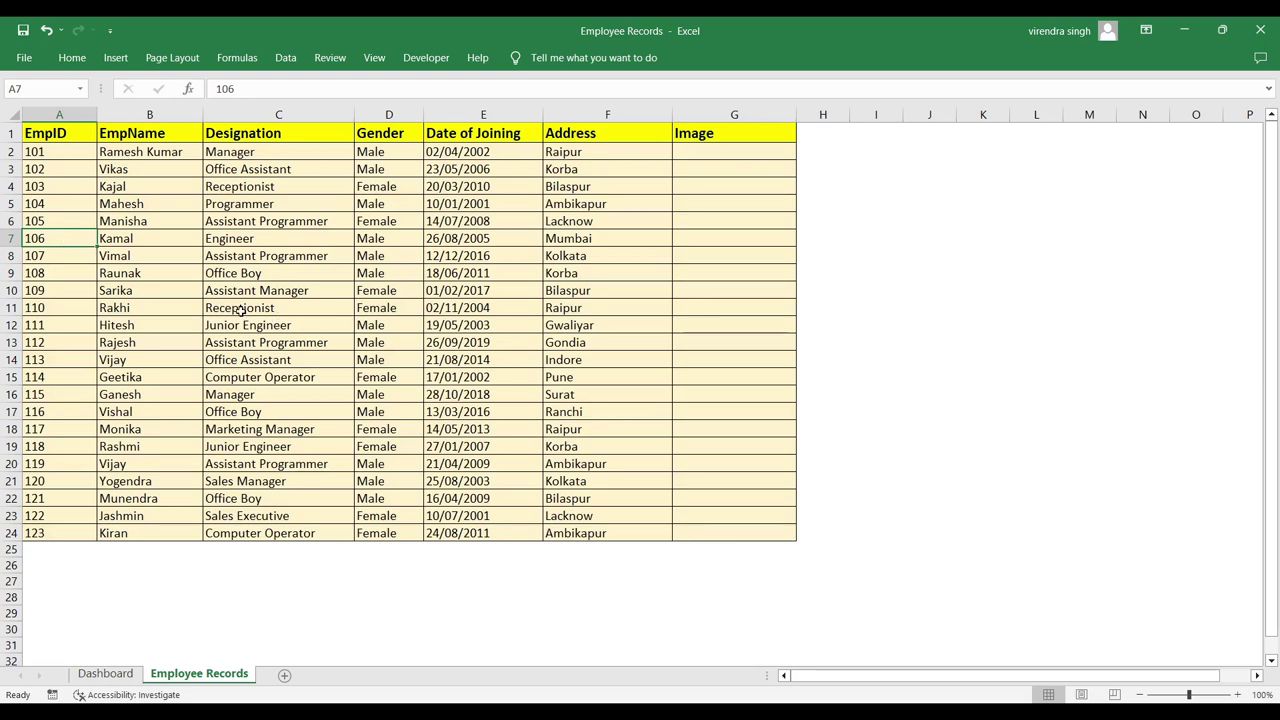
Select the EmpIDs in A2:A13 and look over IDs 105 to 108
{"action": "left_click", "coordinate": [207, 304]}
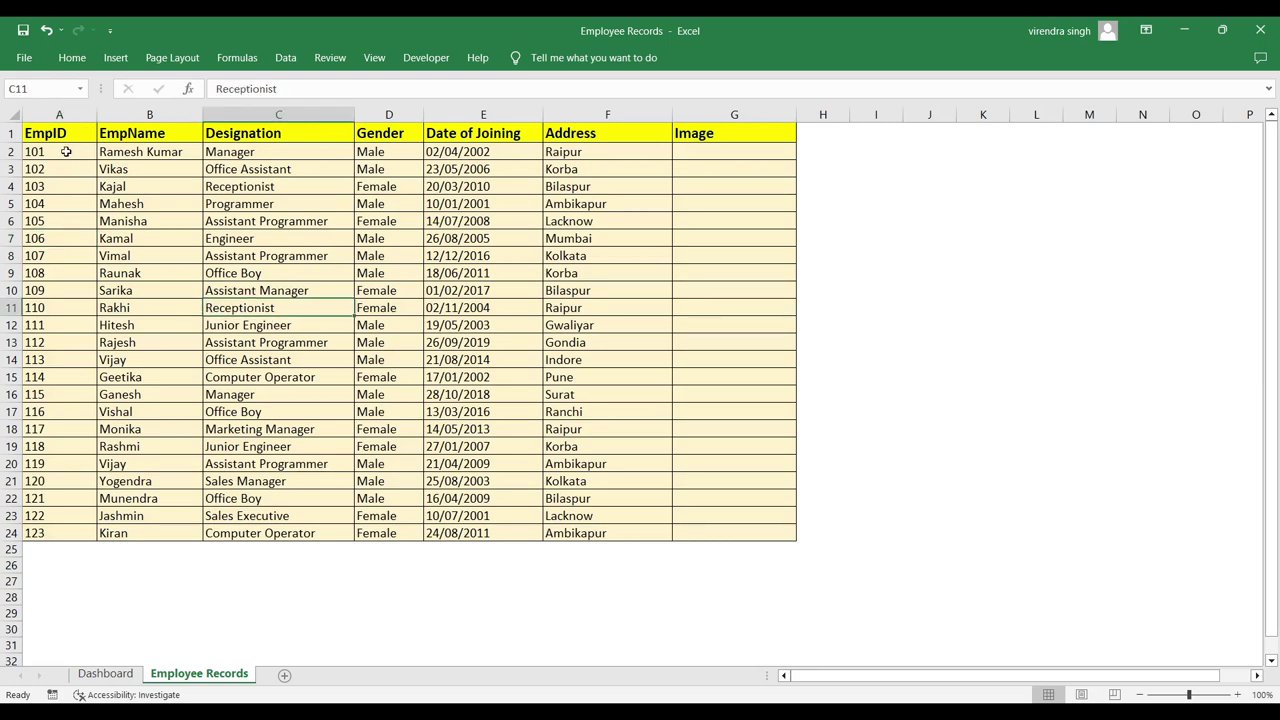
{"action": "left_click_drag", "start_coordinate": [66, 151], "coordinate": [68, 342]}
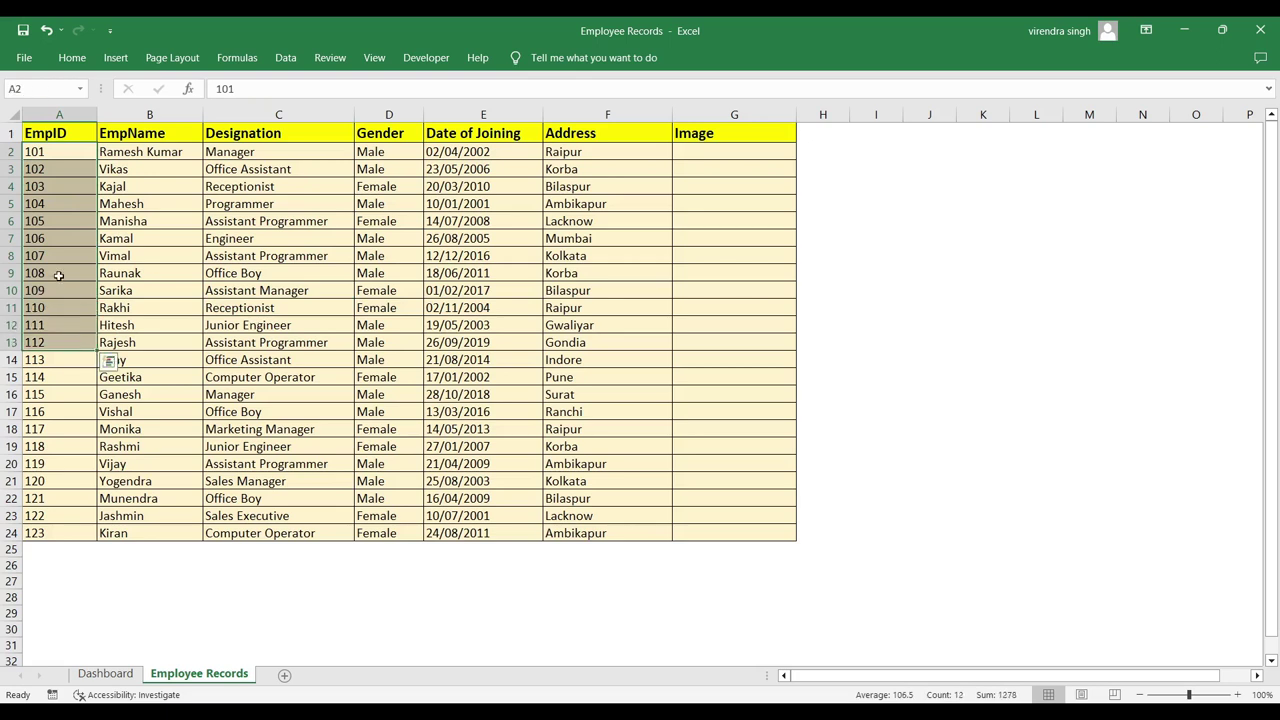
{"action": "left_click", "coordinate": [59, 274]}
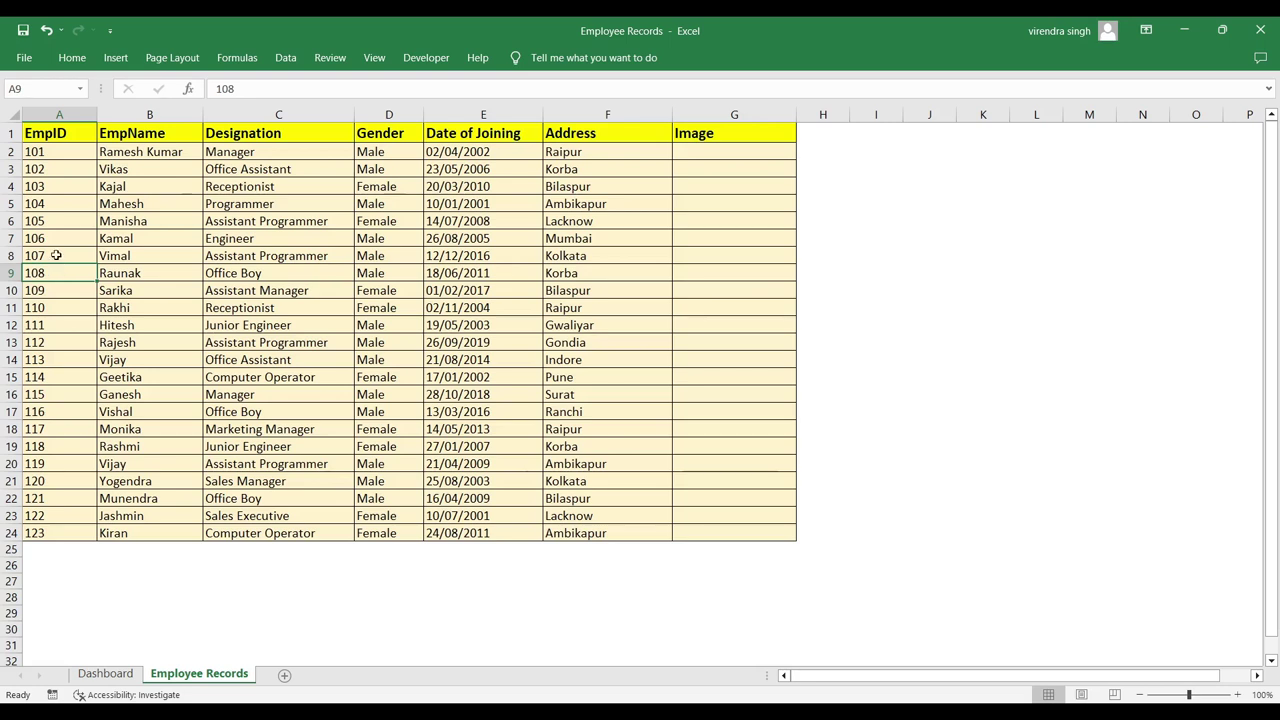
{"action": "left_click", "coordinate": [50, 225]}
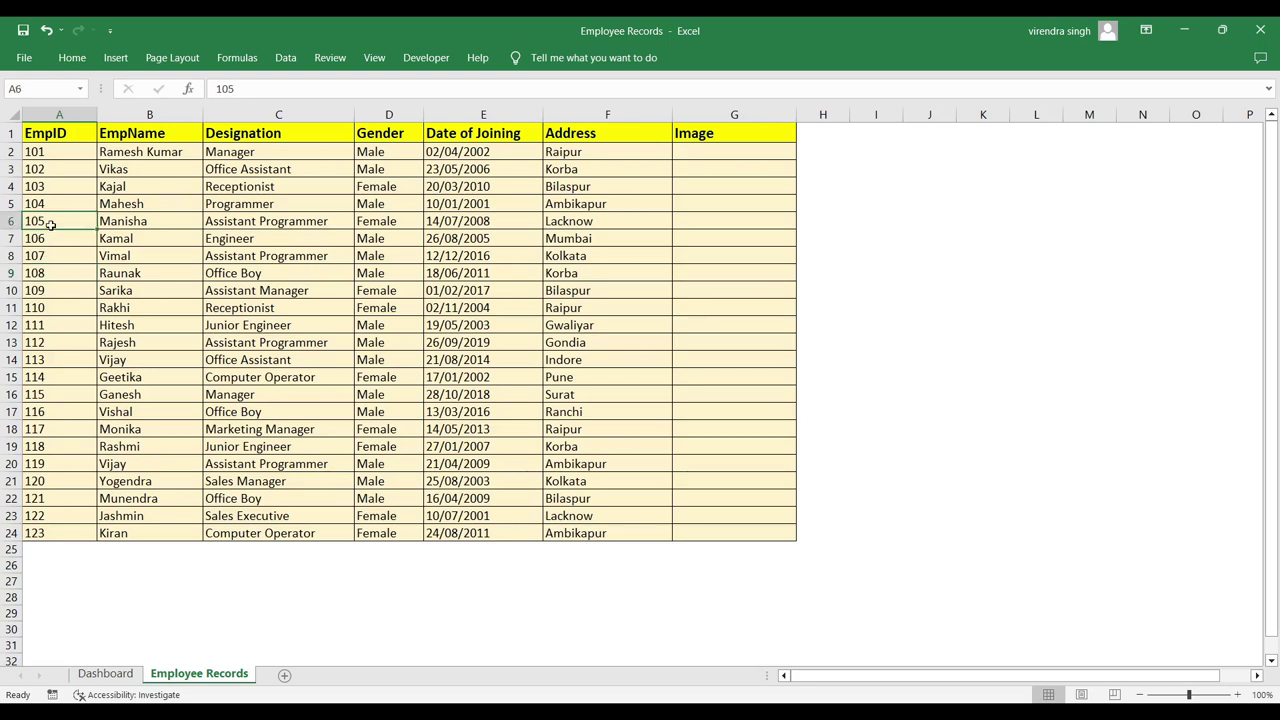
{"action": "left_click", "coordinate": [50, 236]}
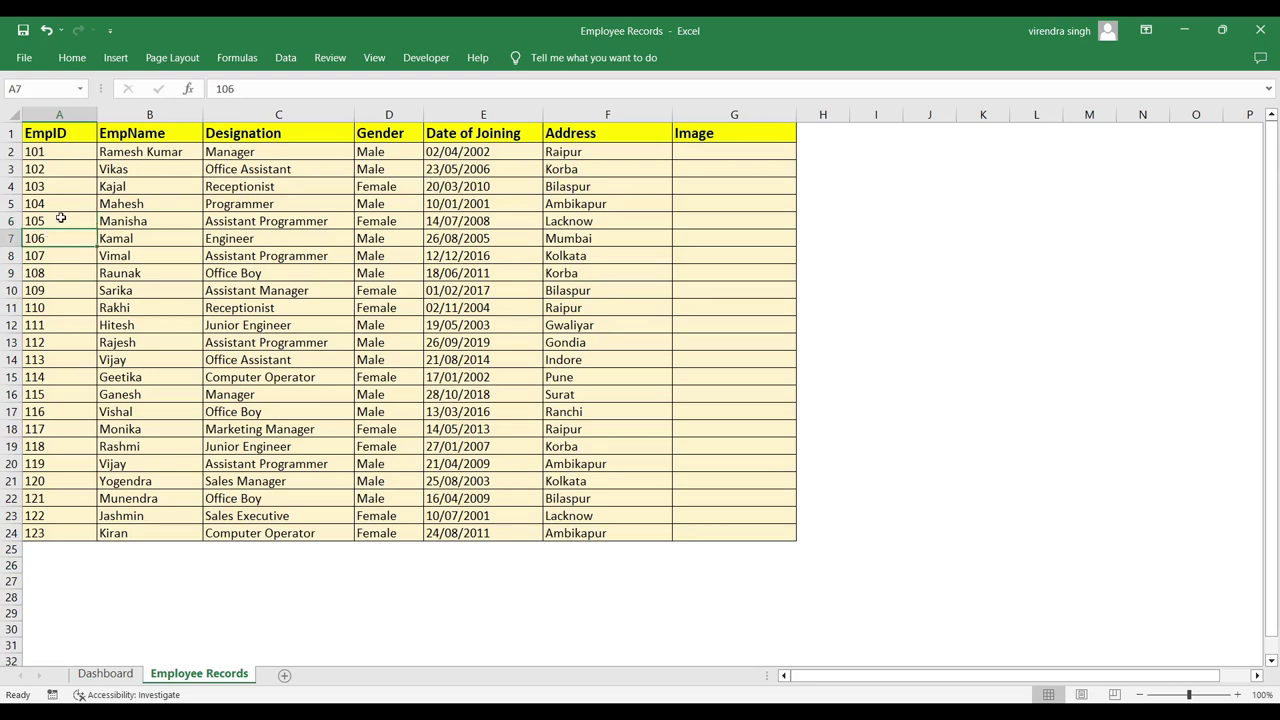
{"action": "left_click", "coordinate": [61, 217]}
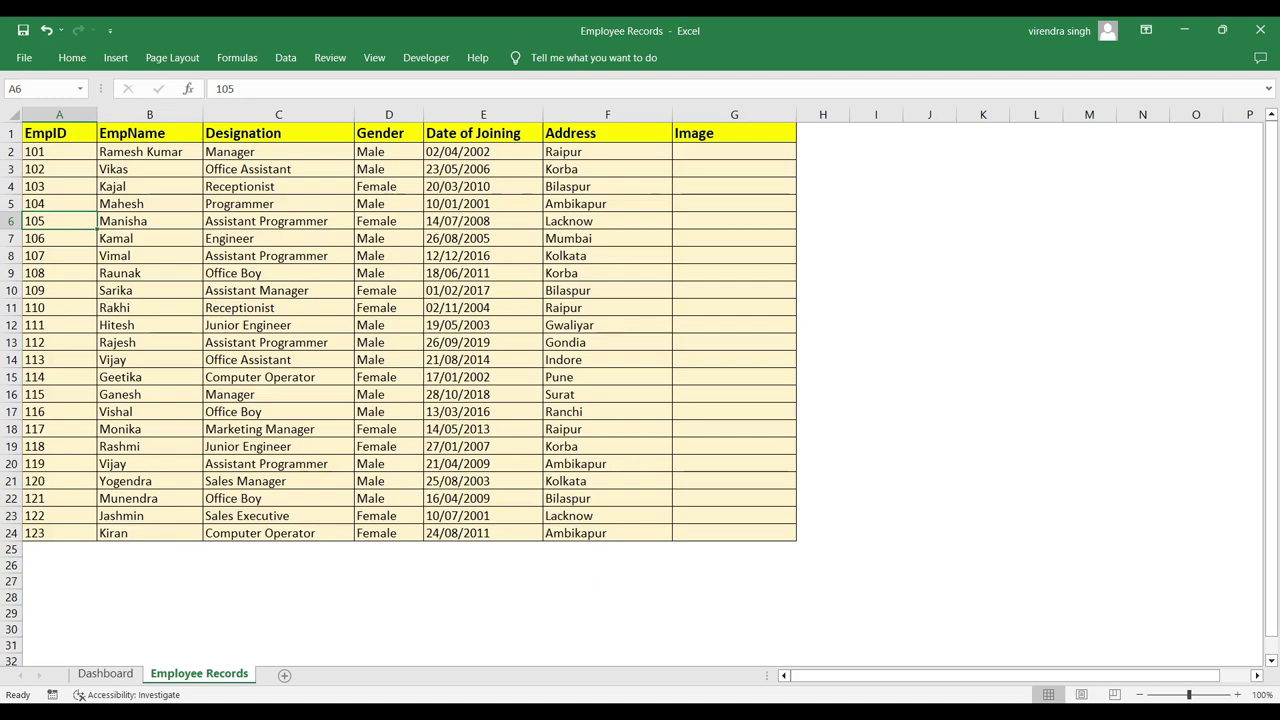
Check employee photos 101, 102 and 103 in Employee Images, then close File Explorer
{"action": "mouse_move", "coordinate": [492, 712]}
{"action": "left_click", "coordinate": [436, 662]}
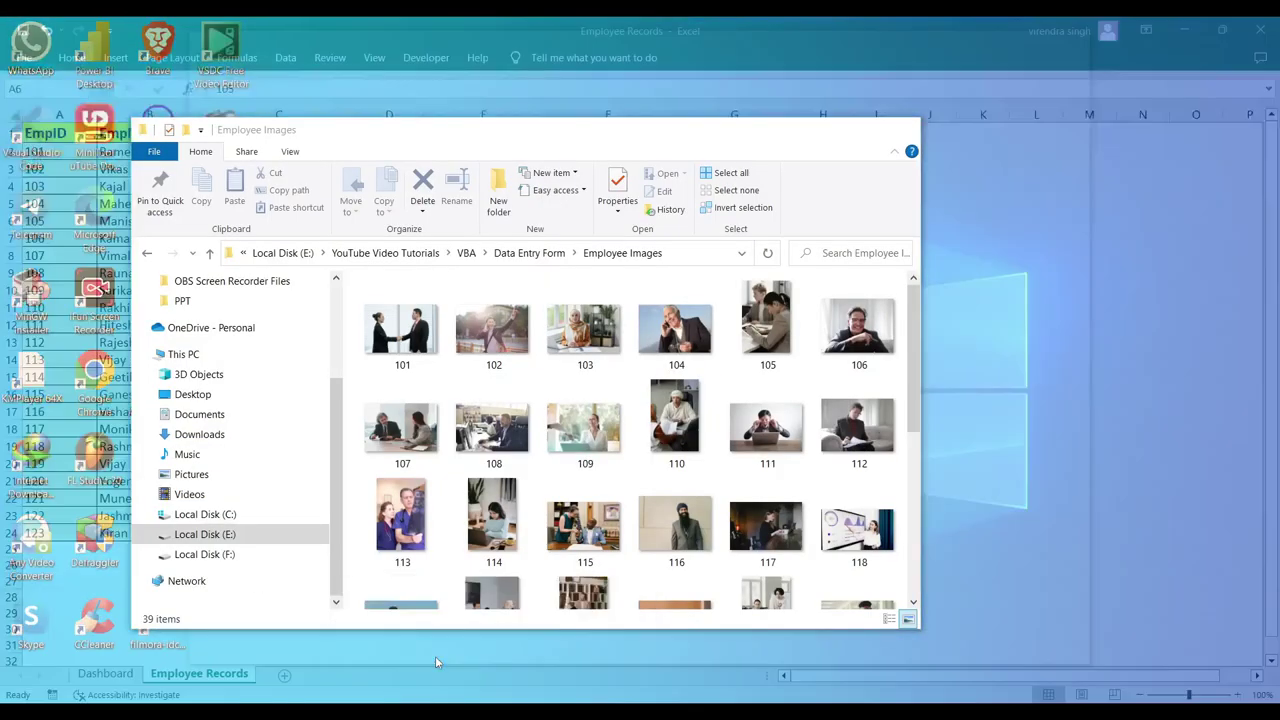
{"action": "left_click", "coordinate": [410, 348]}
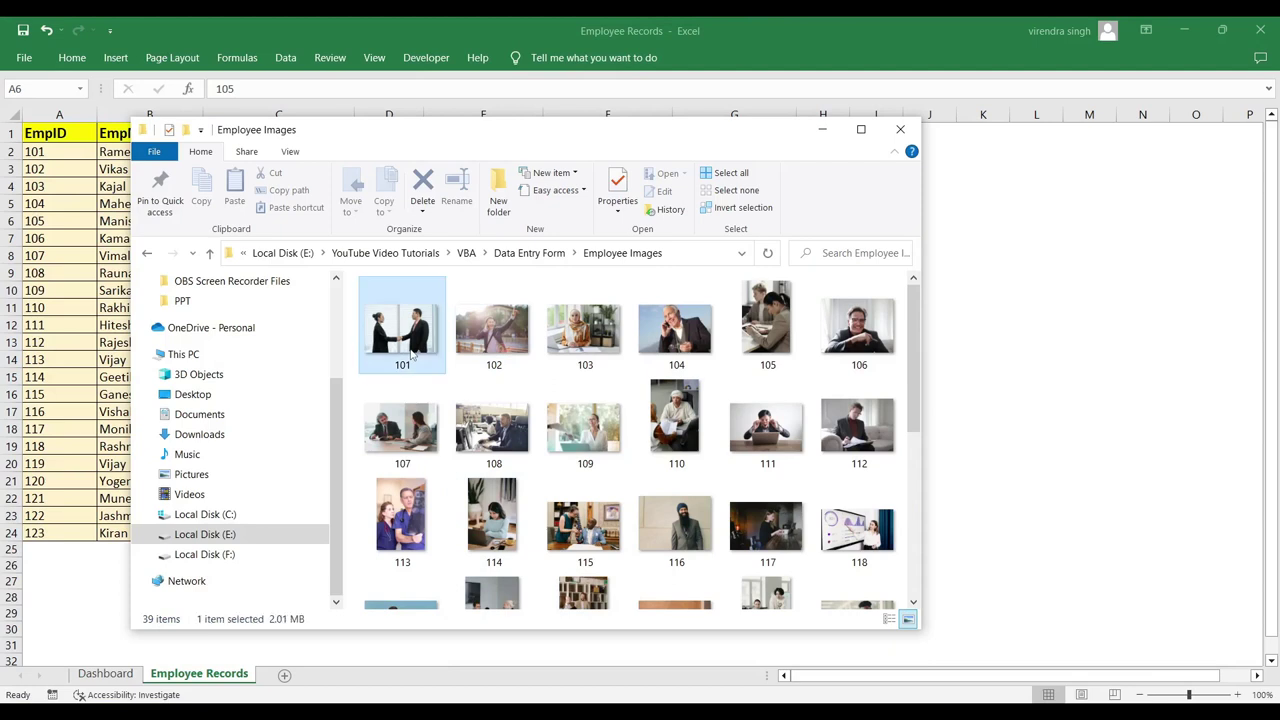
{"action": "left_click", "coordinate": [490, 356]}
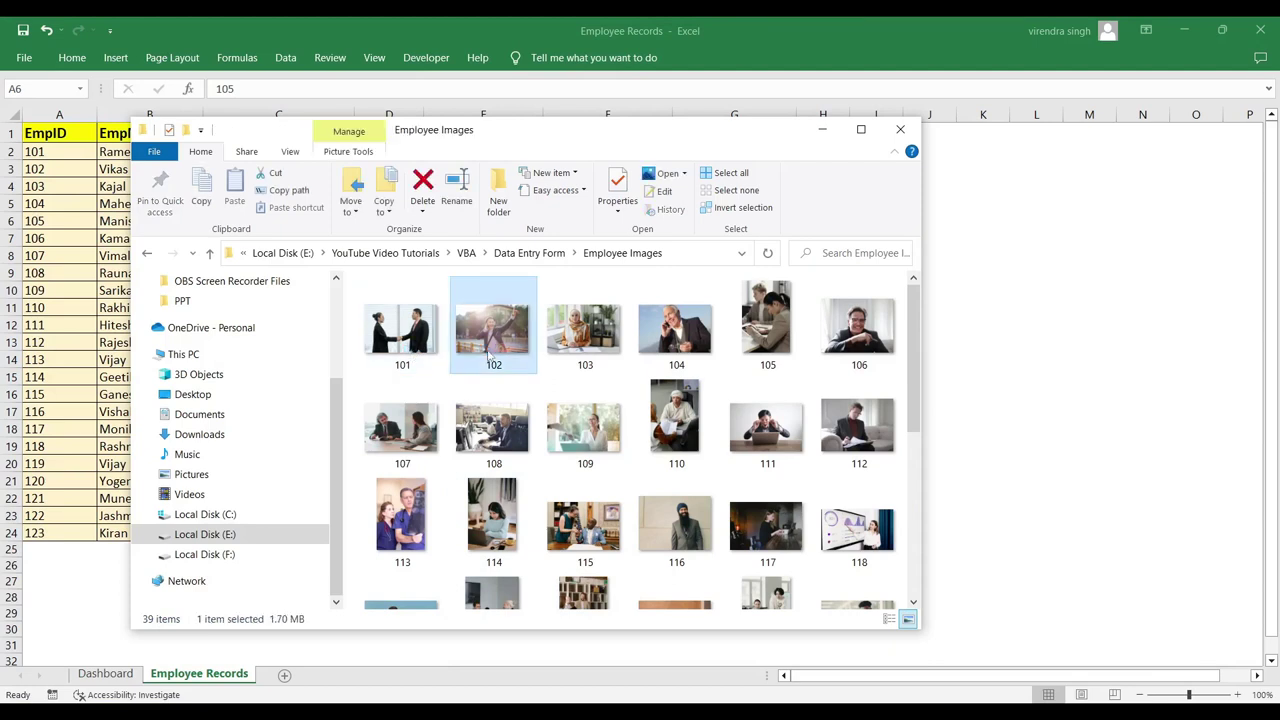
{"action": "left_click", "coordinate": [575, 355]}
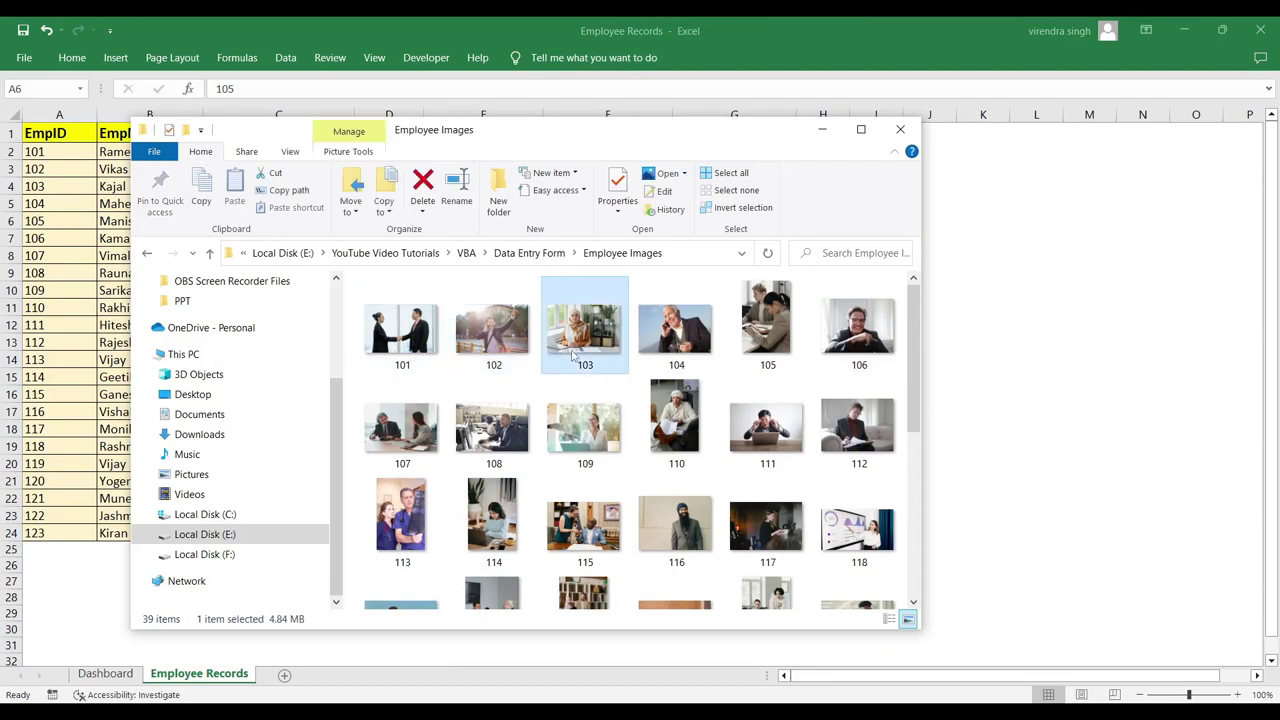
{"action": "left_click", "coordinate": [531, 254]}
{"action": "key", "text": "alt+F4"}
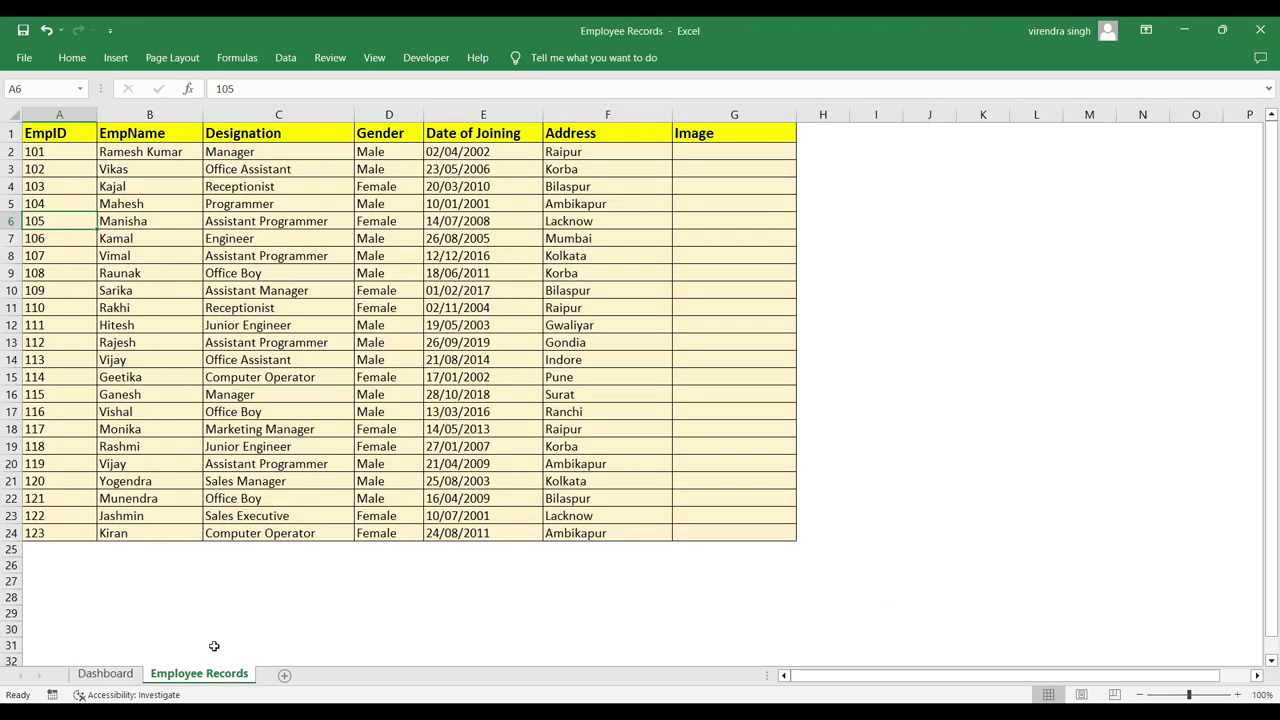
Select Image column cell G7 and open the sheet's code with Developer > View Code
{"action": "mouse_move", "coordinate": [432, 700]}
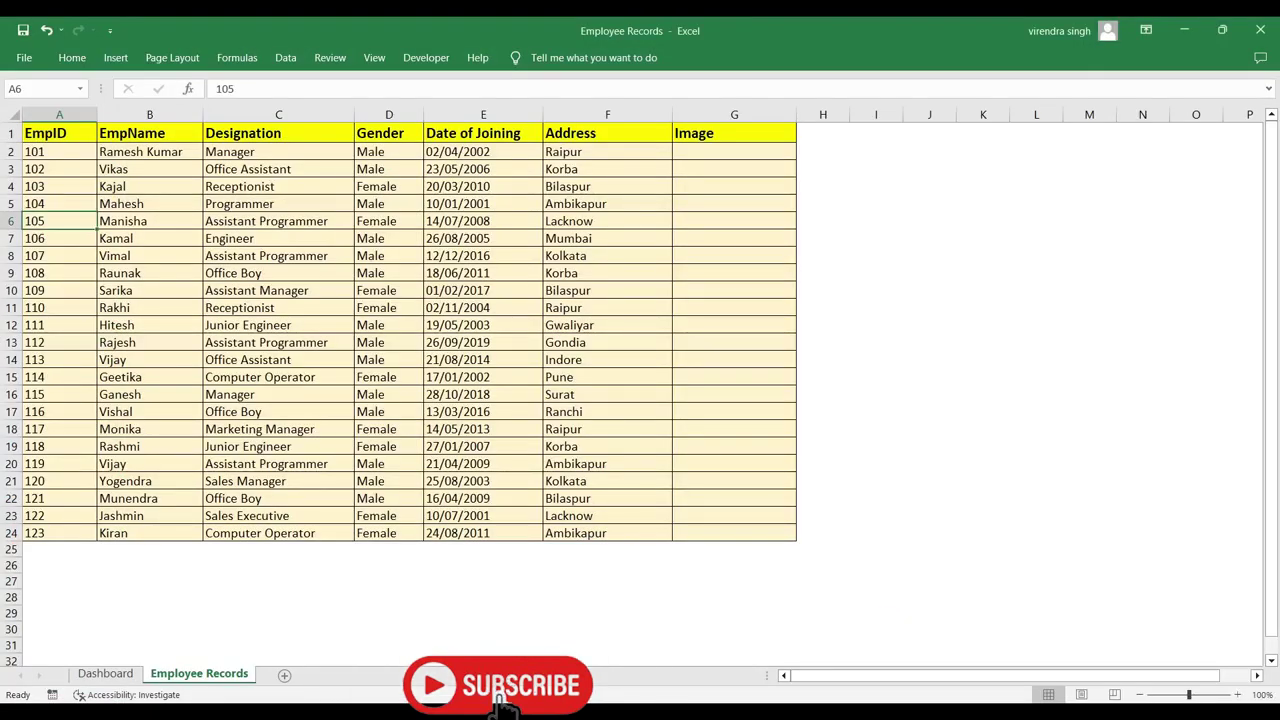
{"action": "left_click", "coordinate": [686, 238]}
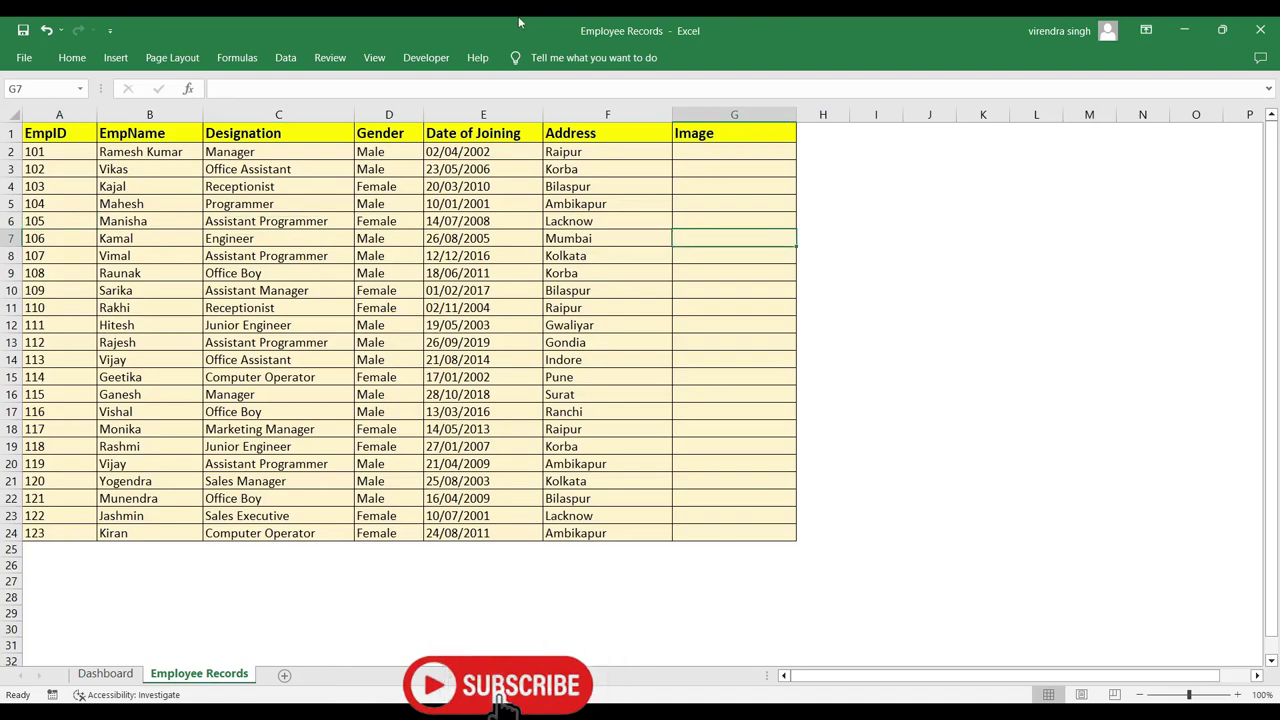
{"action": "left_click", "coordinate": [414, 59]}
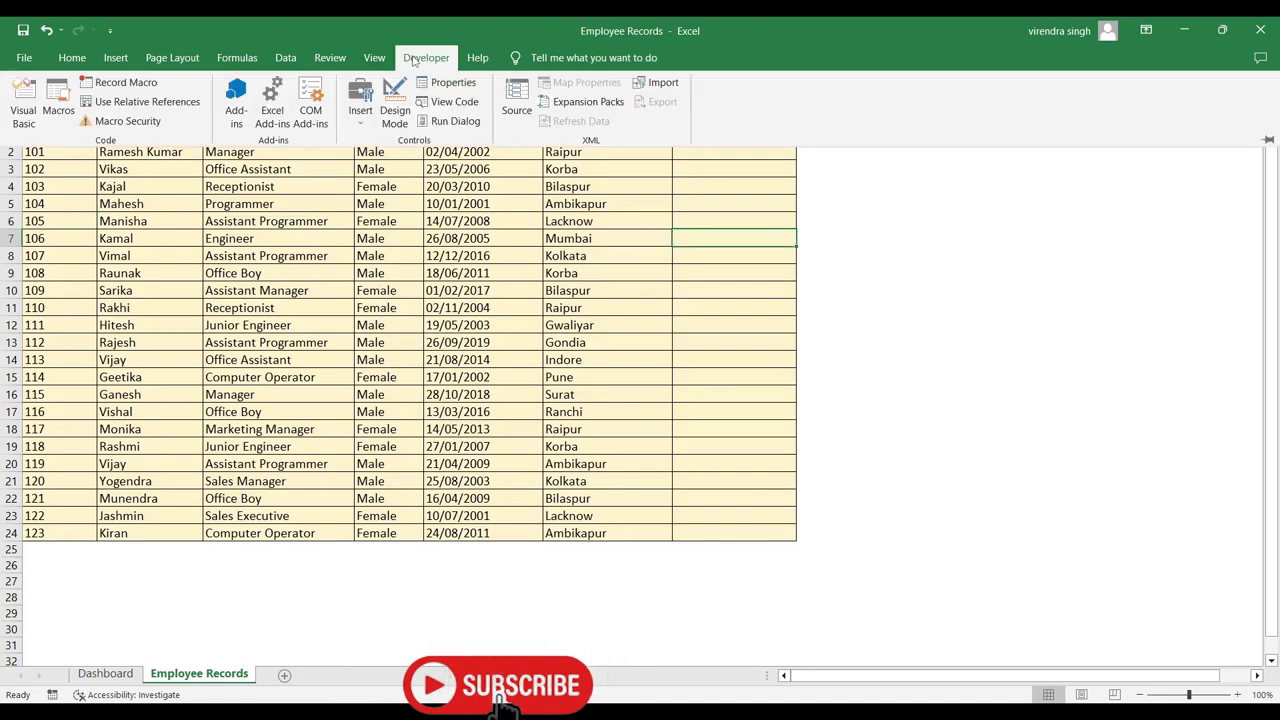
{"action": "left_click", "coordinate": [450, 101]}
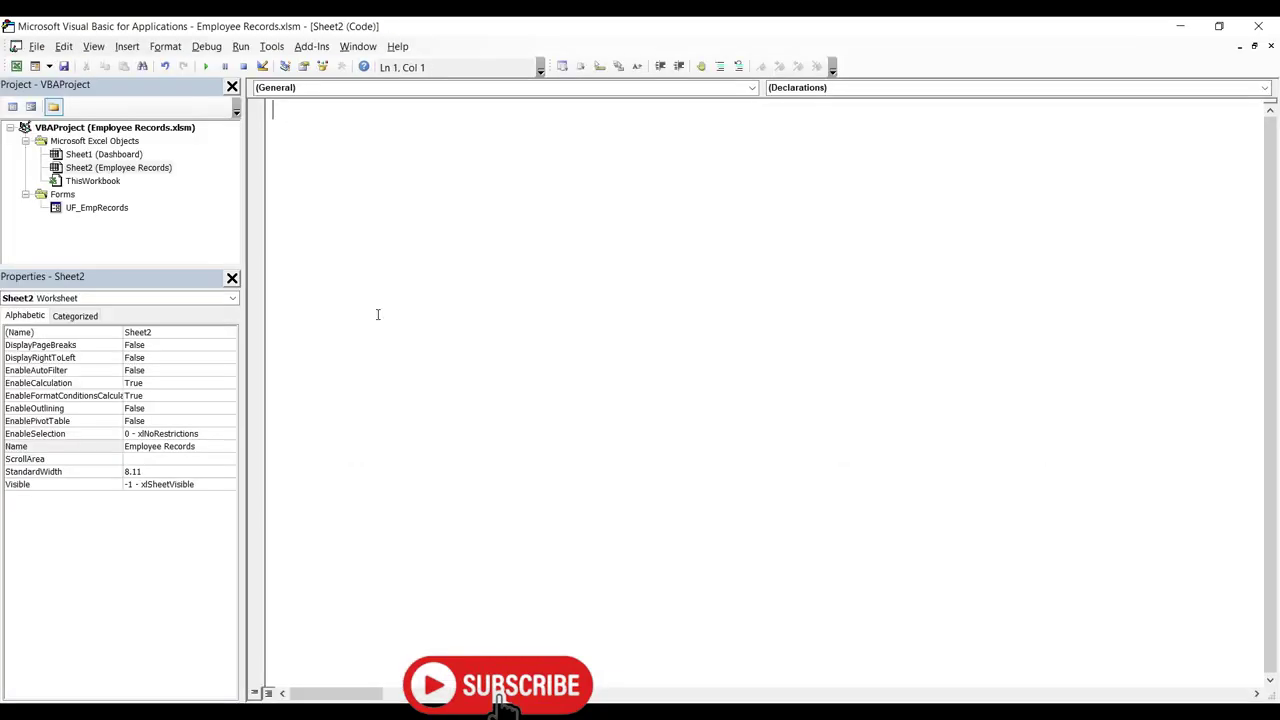
Open the UF_EmpRecords form design, move the Toolbox aside, and select the Image control
{"action": "double_click", "coordinate": [117, 207]}
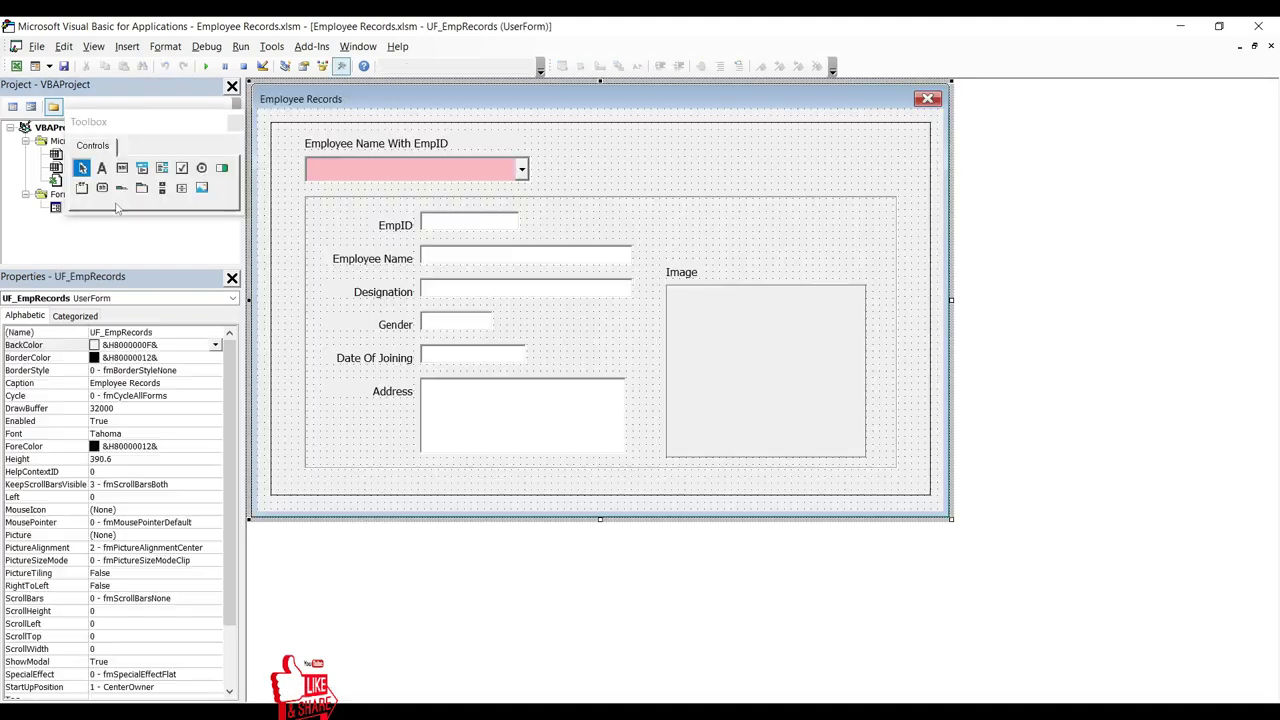
{"action": "left_click", "coordinate": [186, 131]}
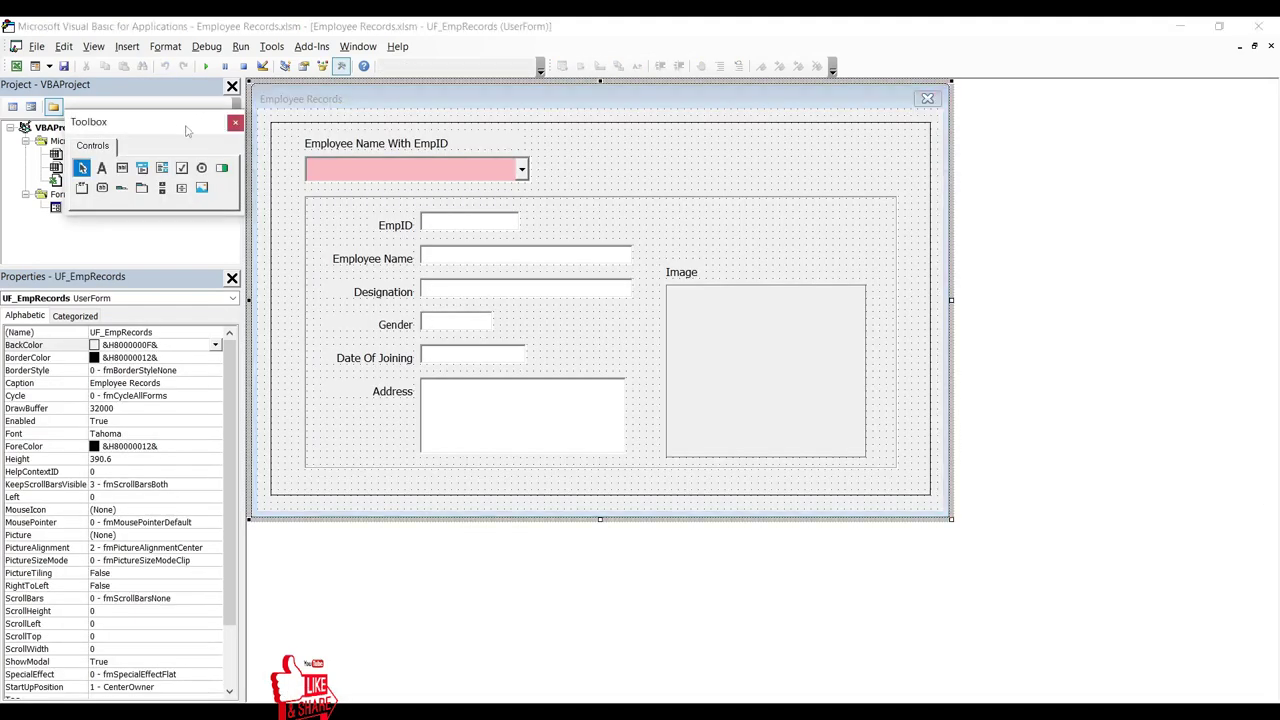
{"action": "left_click_drag", "start_coordinate": [186, 131], "coordinate": [1120, 142]}
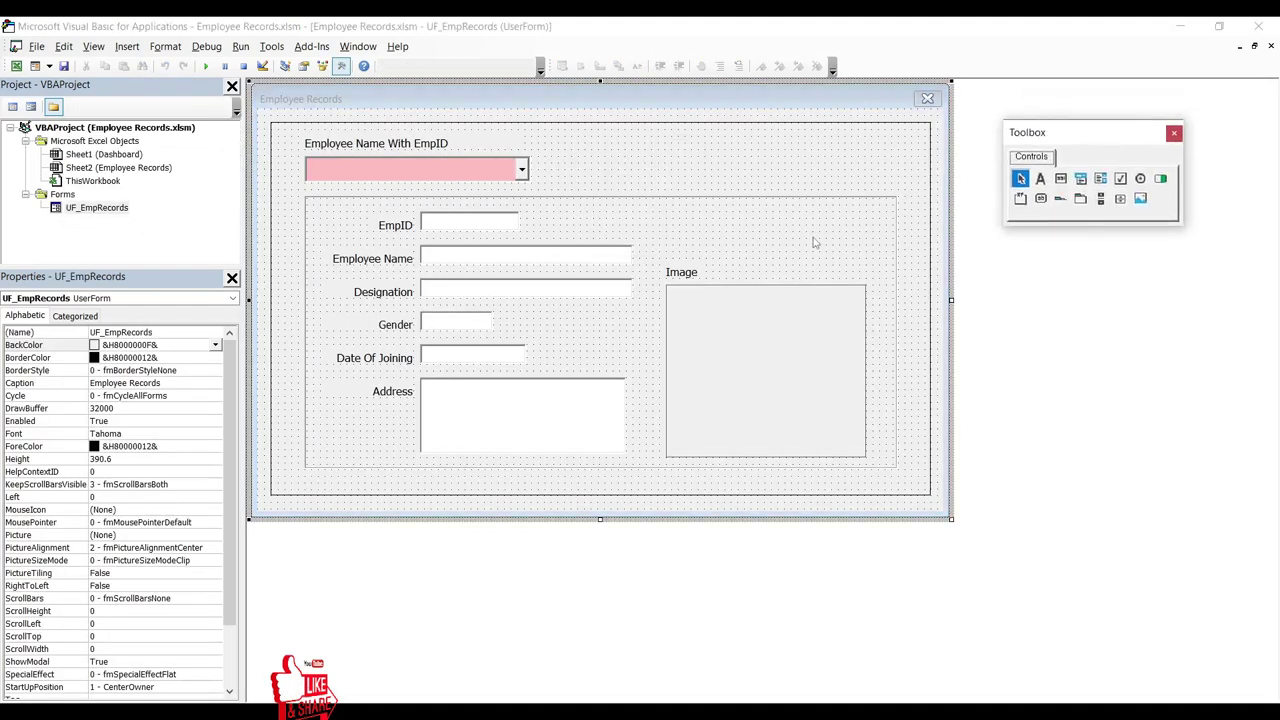
{"action": "left_click", "coordinate": [763, 348]}
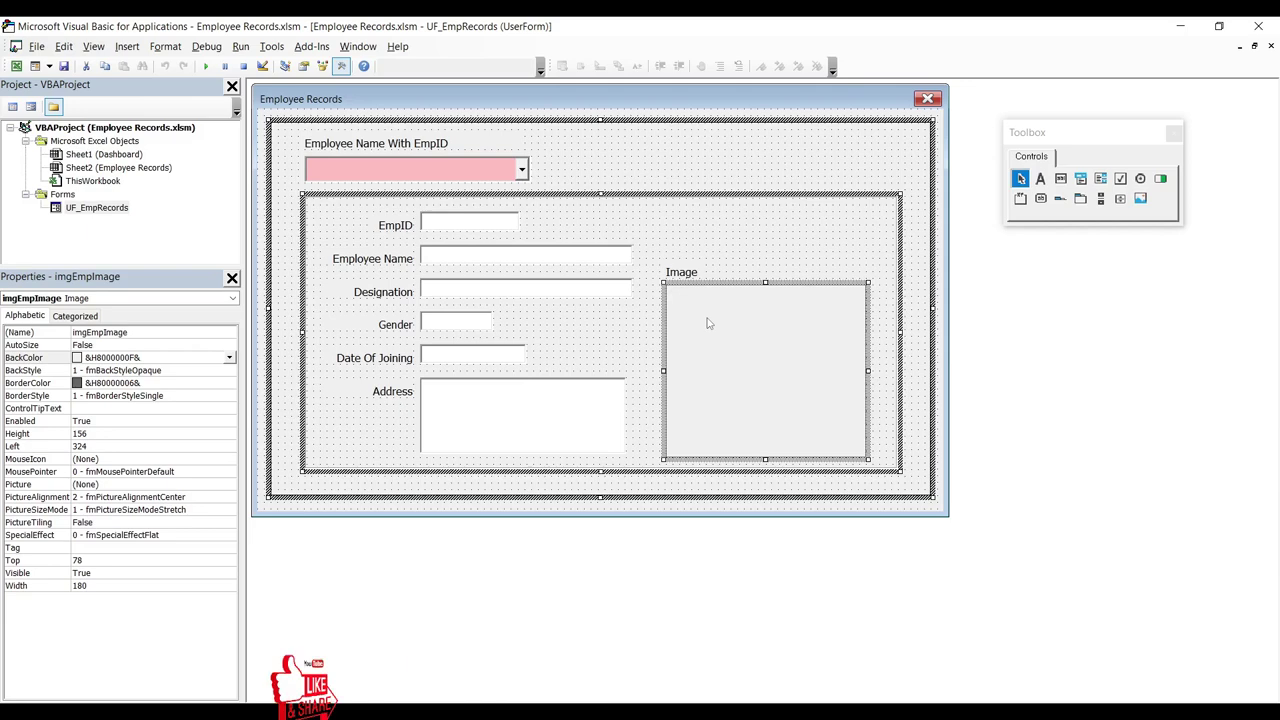
Open the cmbEmpName_Click procedure and place the cursor after the tbAddress line
{"action": "double_click", "coordinate": [445, 165]}
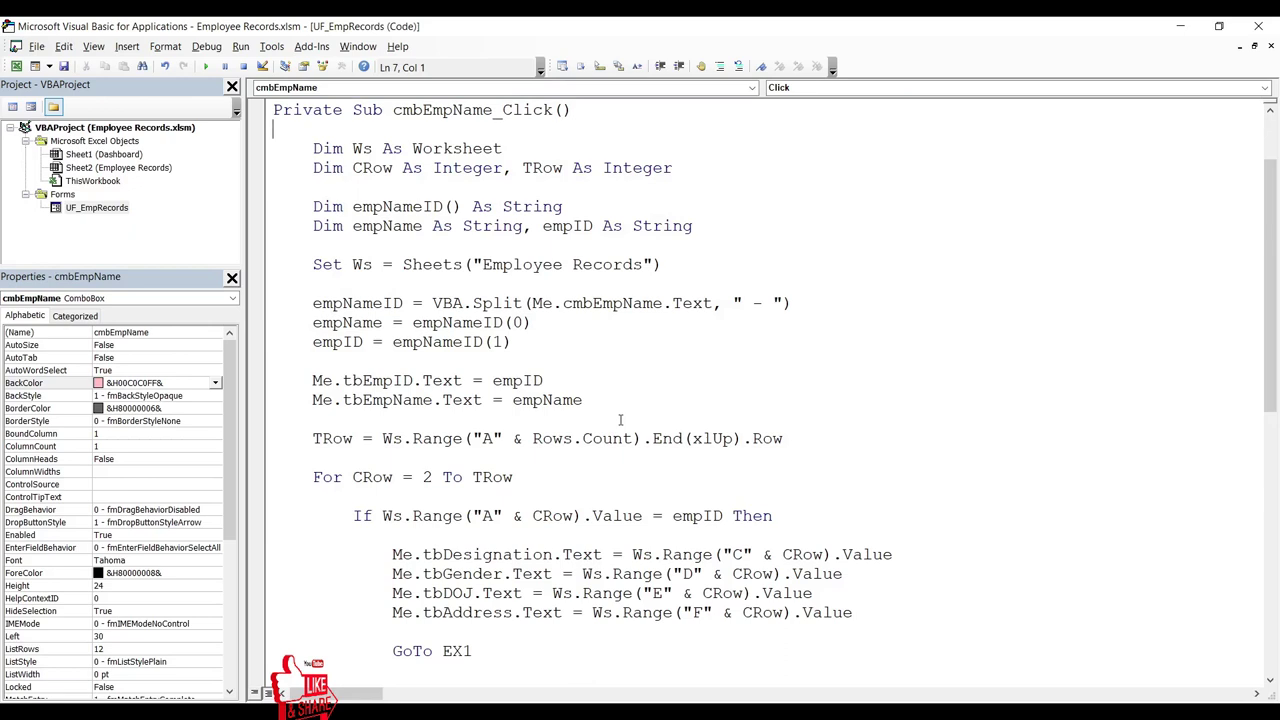
{"action": "key", "text": "Down"}
{"action": "key", "text": "Down"}
{"action": "key", "text": "Down"}
{"action": "key", "text": "Down"}
{"action": "key", "text": "Down"}
{"action": "key", "text": "Down"}
{"action": "key", "text": "Down"}
{"action": "key", "text": "ctrl+Down"}
{"action": "key", "text": "Up"}
{"action": "key", "text": "Up"}
{"action": "key", "text": "Up"}
{"action": "key", "text": "Up"}
{"action": "key", "text": "Up"}
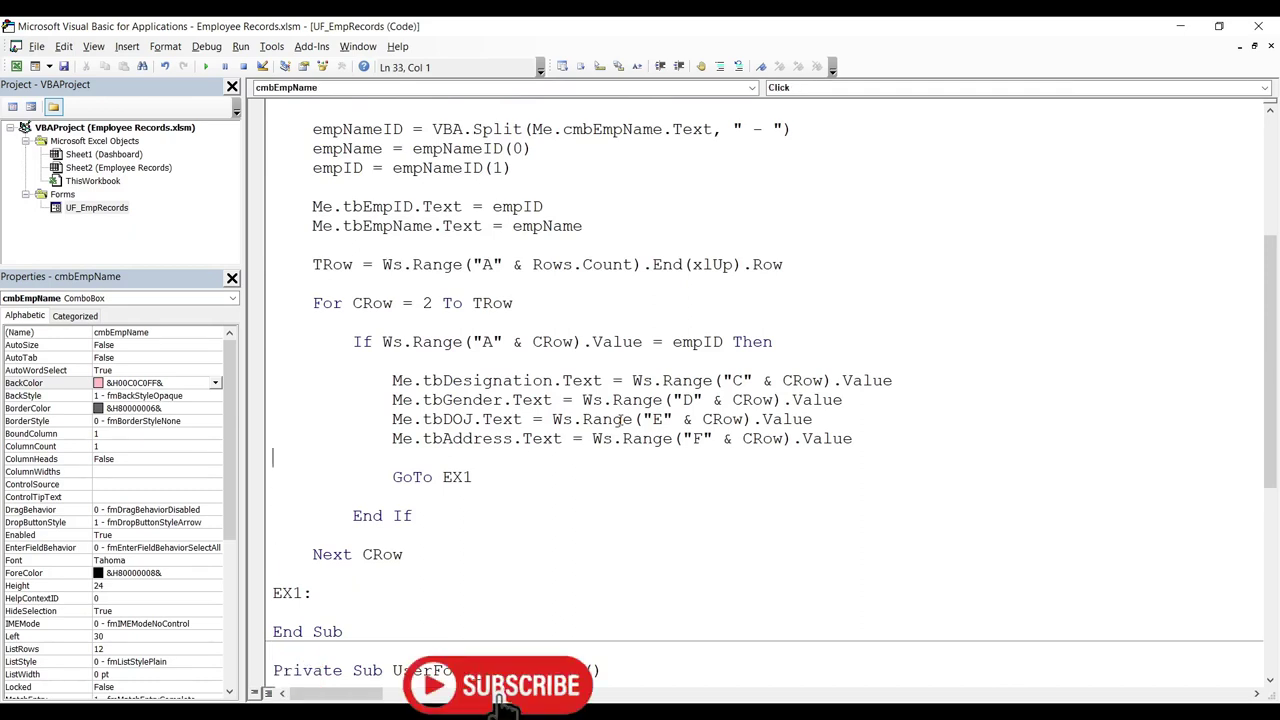
{"action": "left_click", "coordinate": [872, 439]}
Add an asterisk-framed '*** image *** comment header and closing asterisk line
{"action": "key", "text": "Return"}
{"action": "key", "text": "Return"}
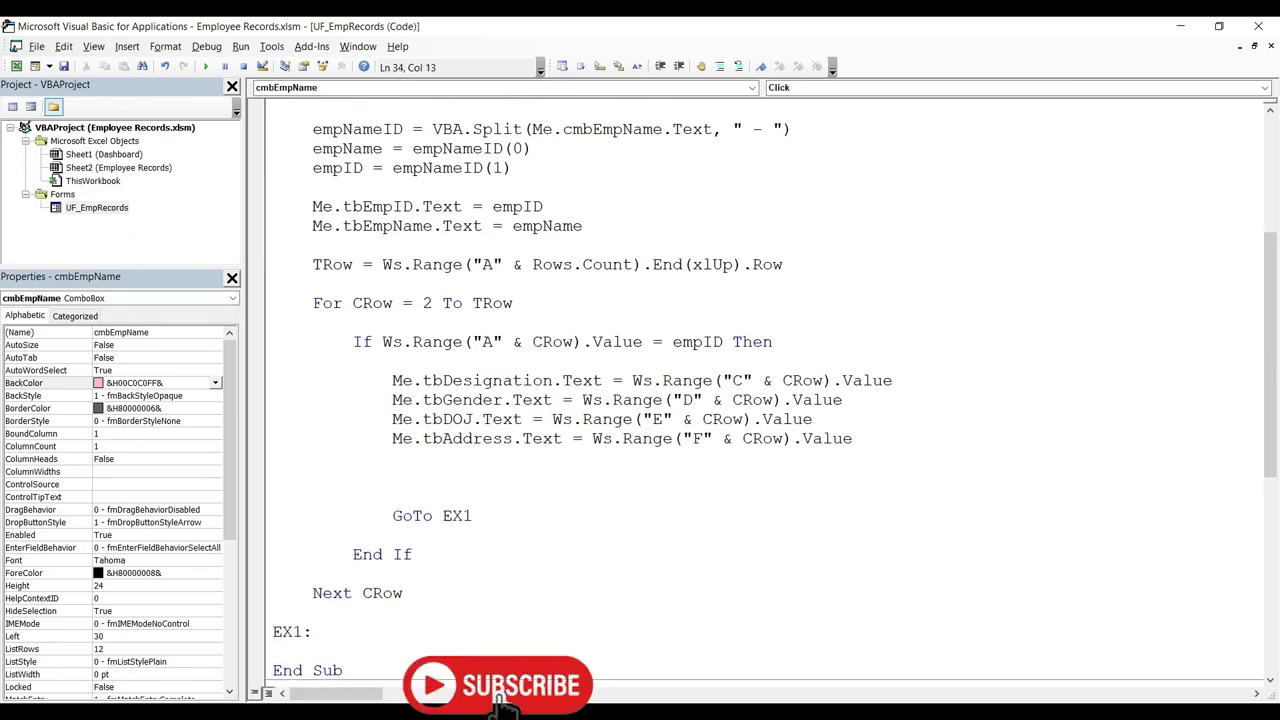
{"action": "type", "text": "'*"}
{"action": "type", "text": "******** "}
{"action": "type", "text": "is"}
{"action": "key", "text": "BackSpace"}
{"action": "type", "text": "mage *"}
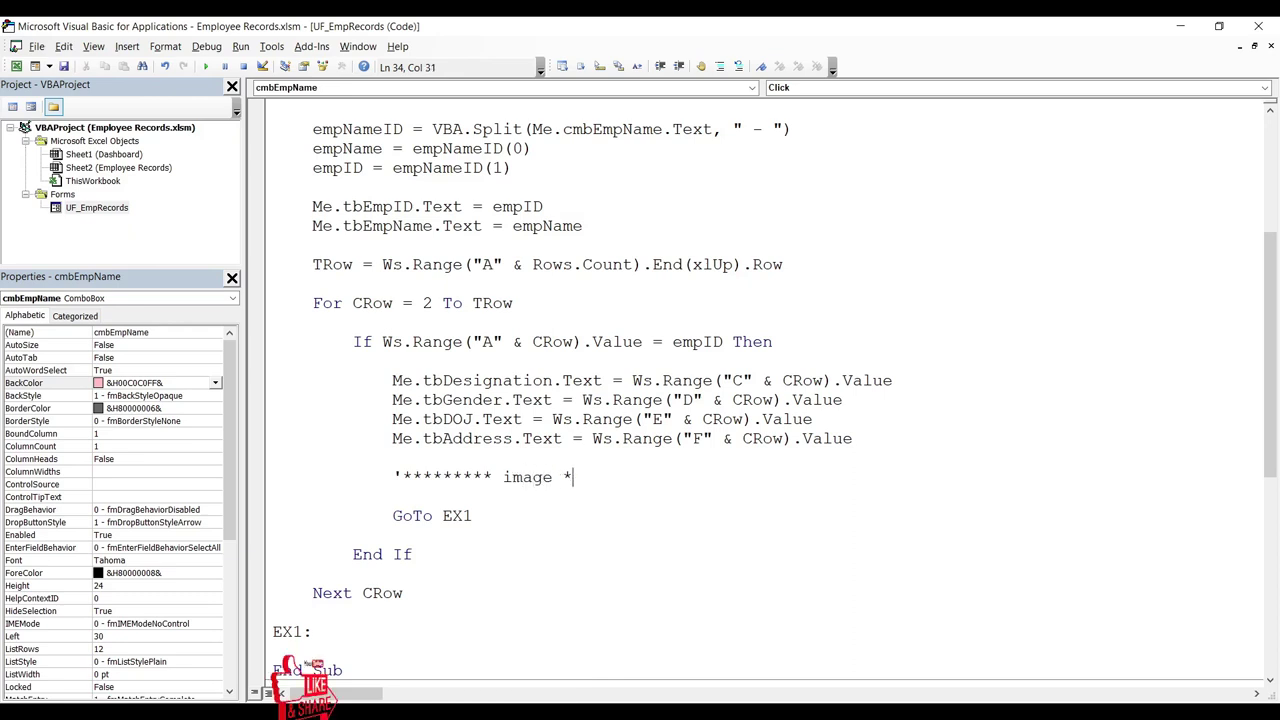
{"action": "type", "text": "**********"}
{"action": "key", "text": "Return"}
{"action": "key", "text": "Return"}
Insert an empty line inside the image comment block, removing the placeholder text
{"action": "key", "text": "Return"}
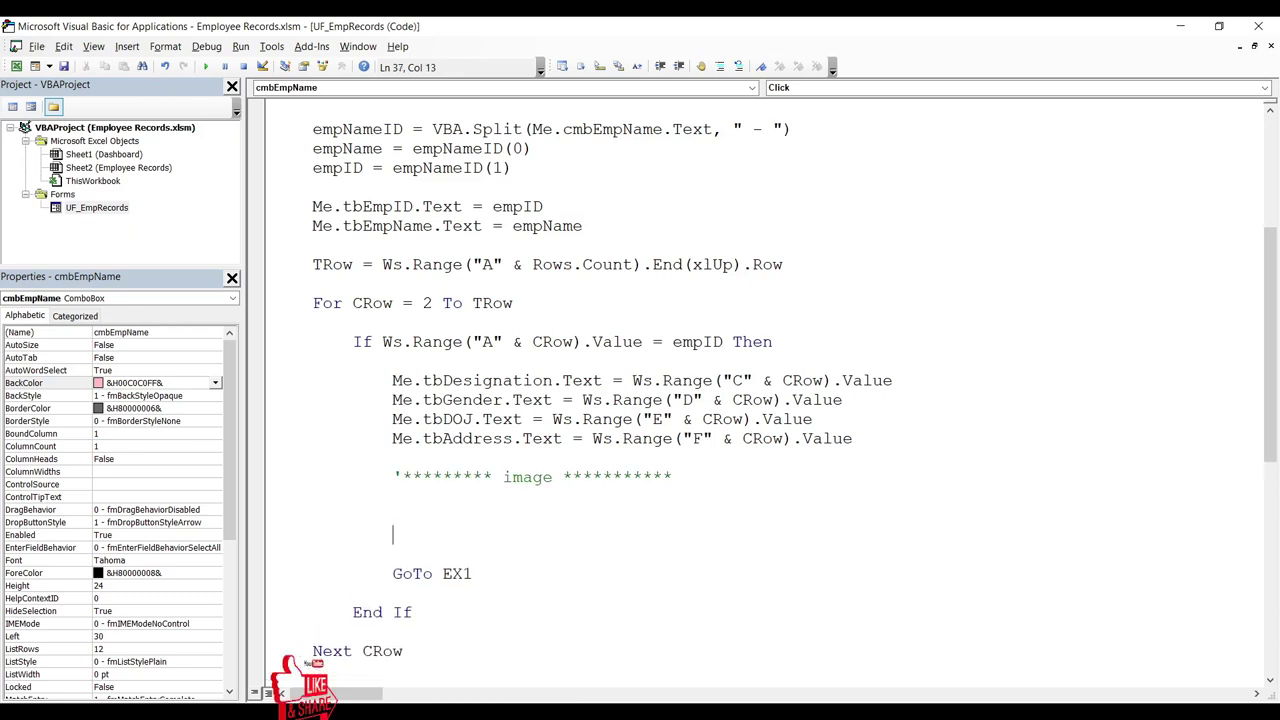
{"action": "type", "text": "'***************"}
{"action": "type", "text": "*************"}
{"action": "key", "text": "BackSpace"}
{"action": "key", "text": "Up"}
{"action": "key", "text": "Up"}
{"action": "key", "text": "Return"}
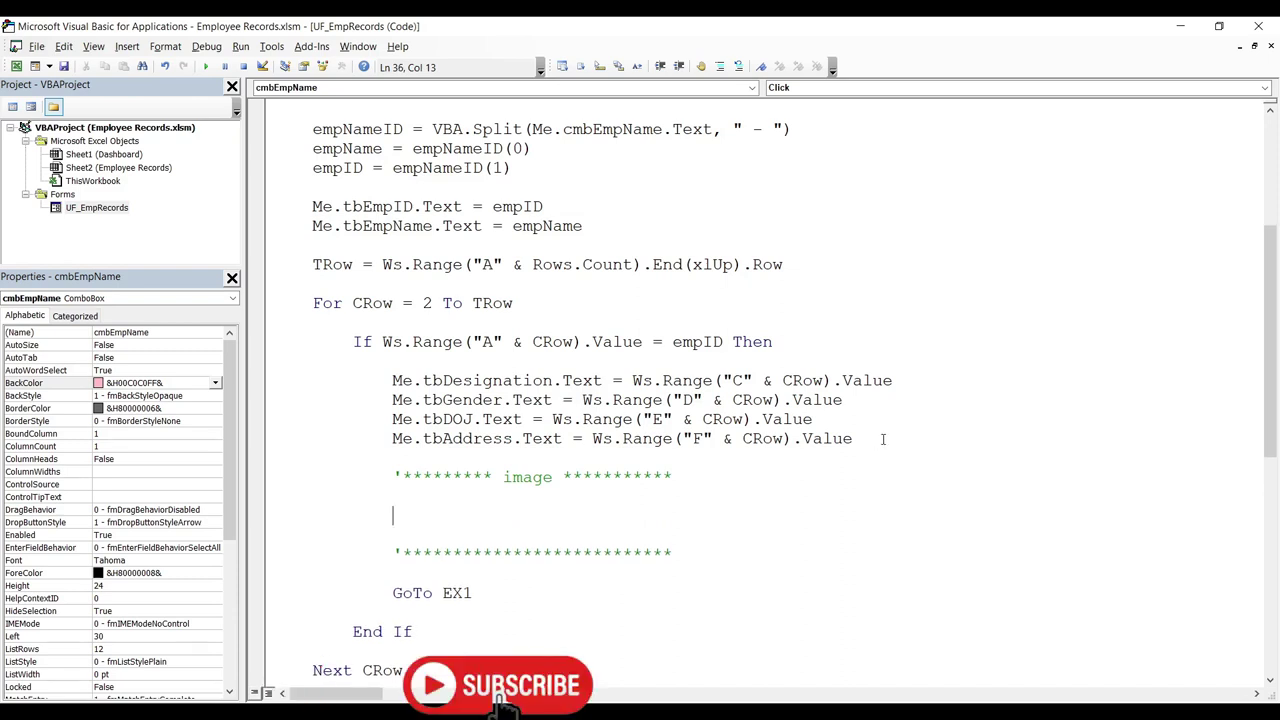
{"action": "type", "text": "'"}
{"action": "type", "text": "adskfj;ljdsa"}
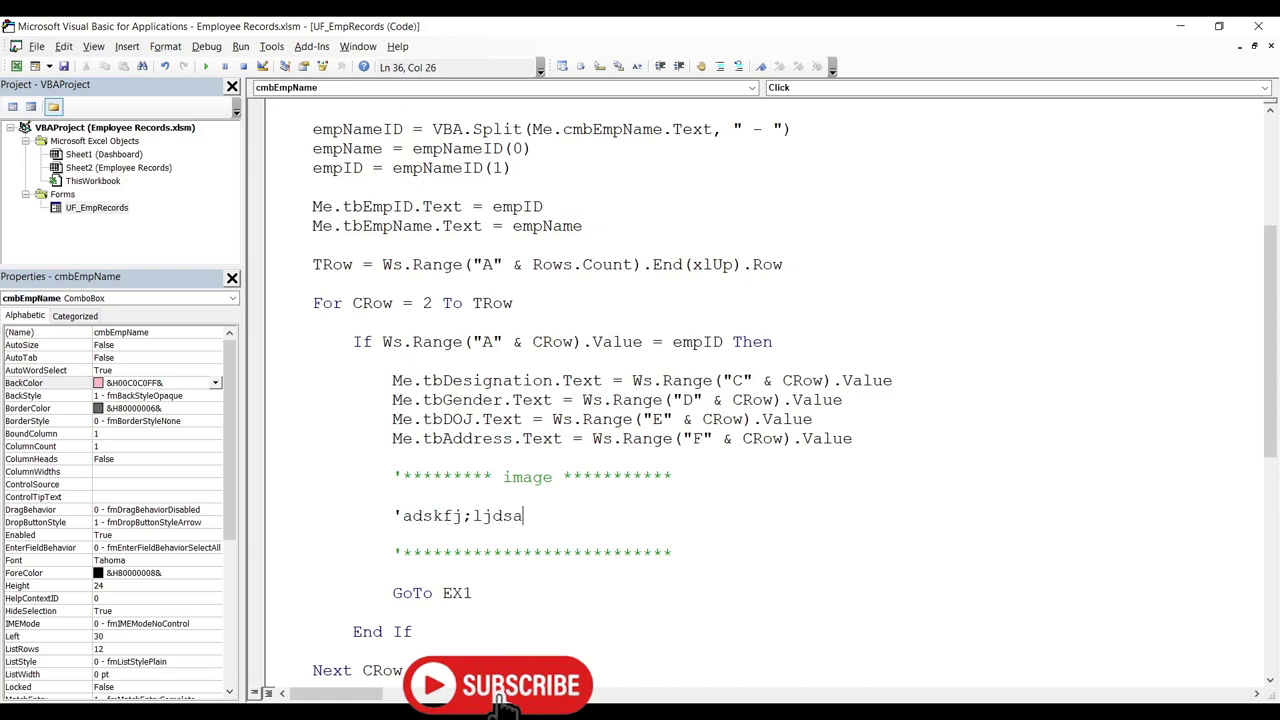
{"action": "key", "text": "ctrl+shift+Left"}
{"action": "key", "text": "ctrl+shift+Left"}
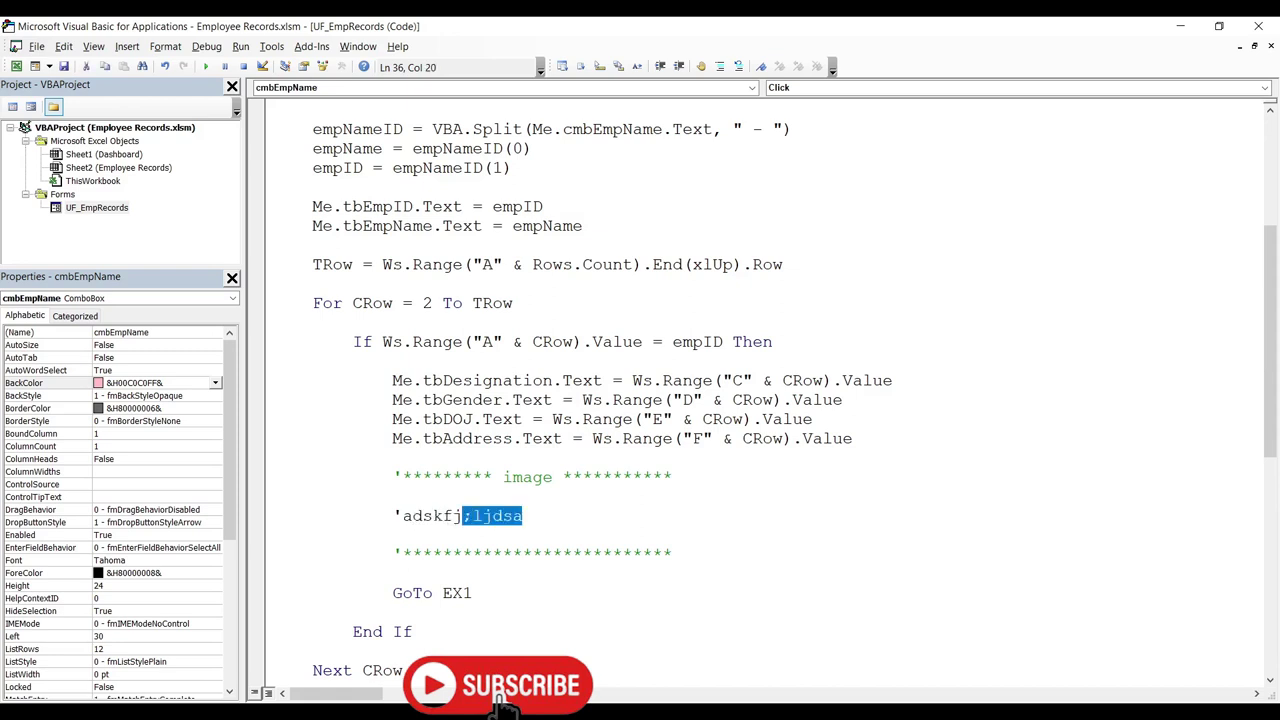
{"action": "key", "text": "ctrl+shift+Left"}
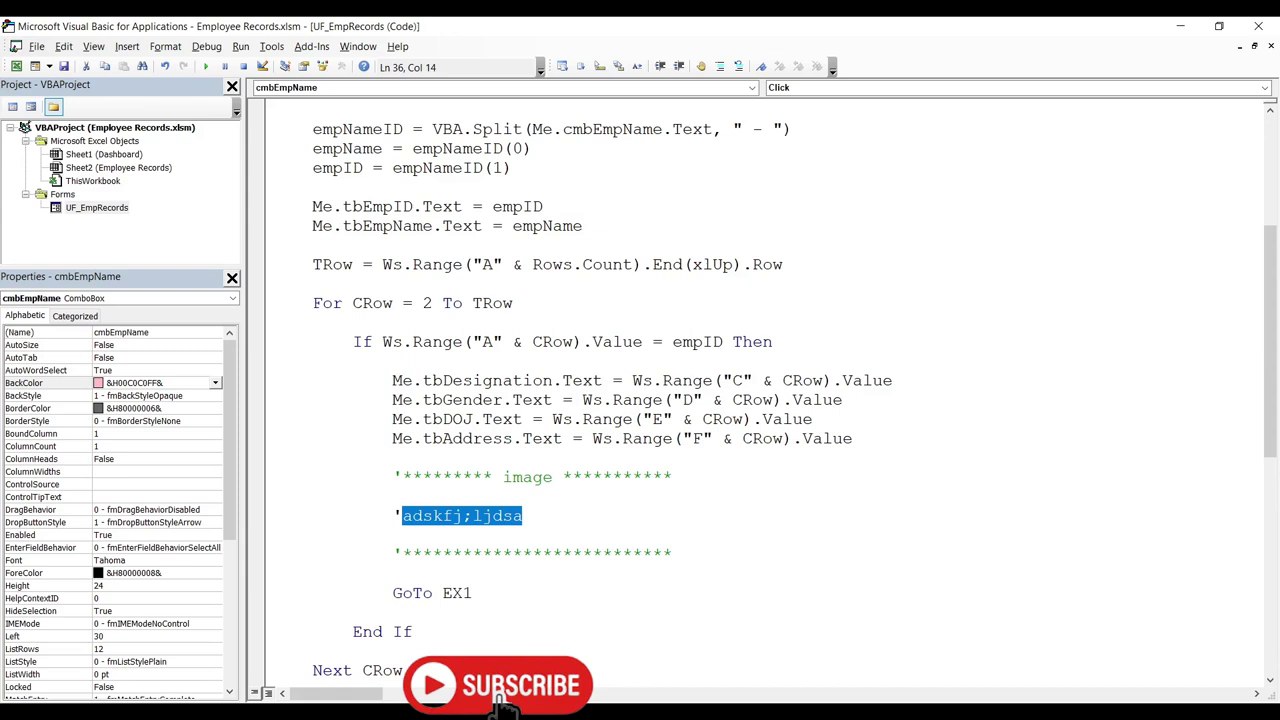
{"action": "key", "text": "Delete"}
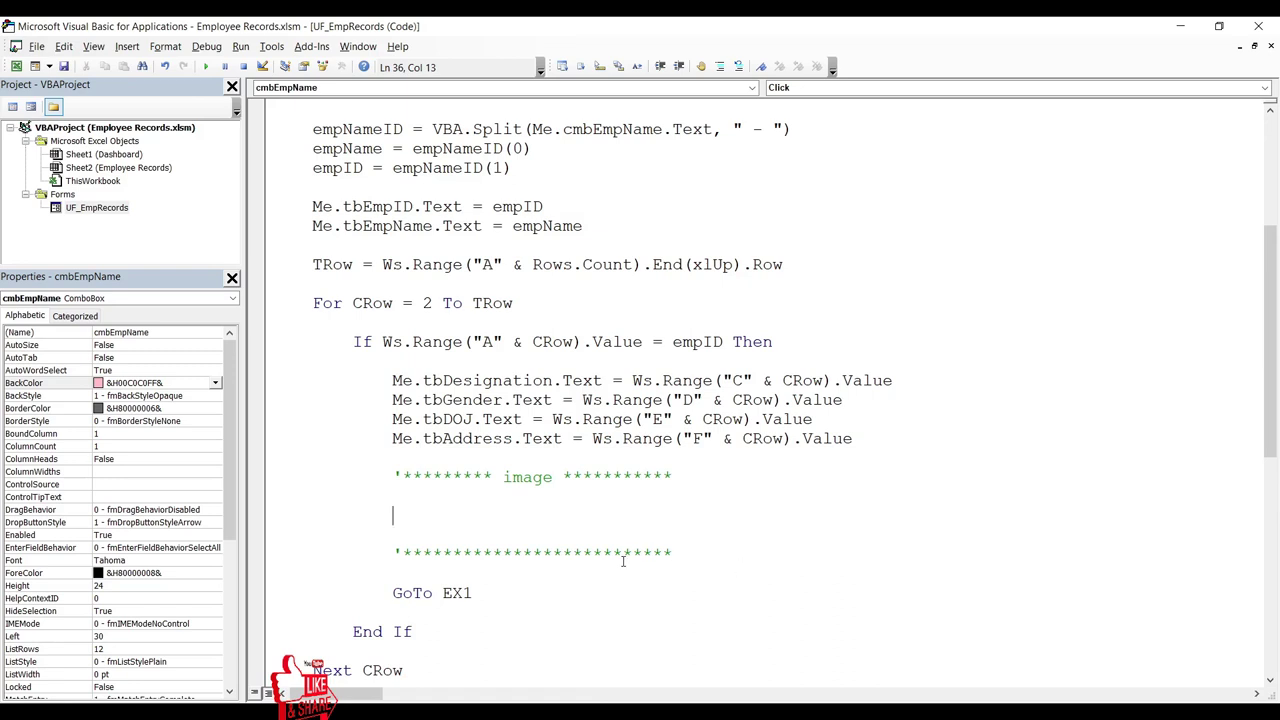
Write me.imgEmpImage.Picture=loadpicture( using IntelliSense completions
{"action": "type", "text": "me."}
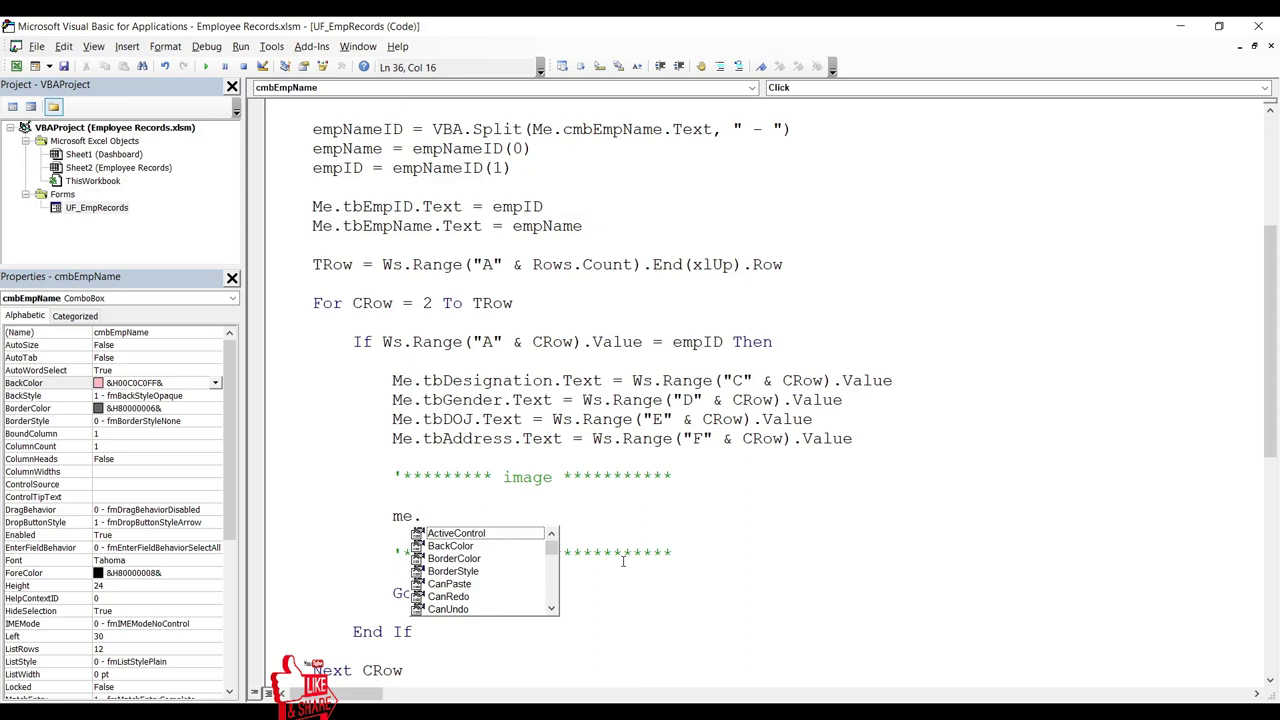
{"action": "type", "text": "im"}
{"action": "key", "text": "Tab"}
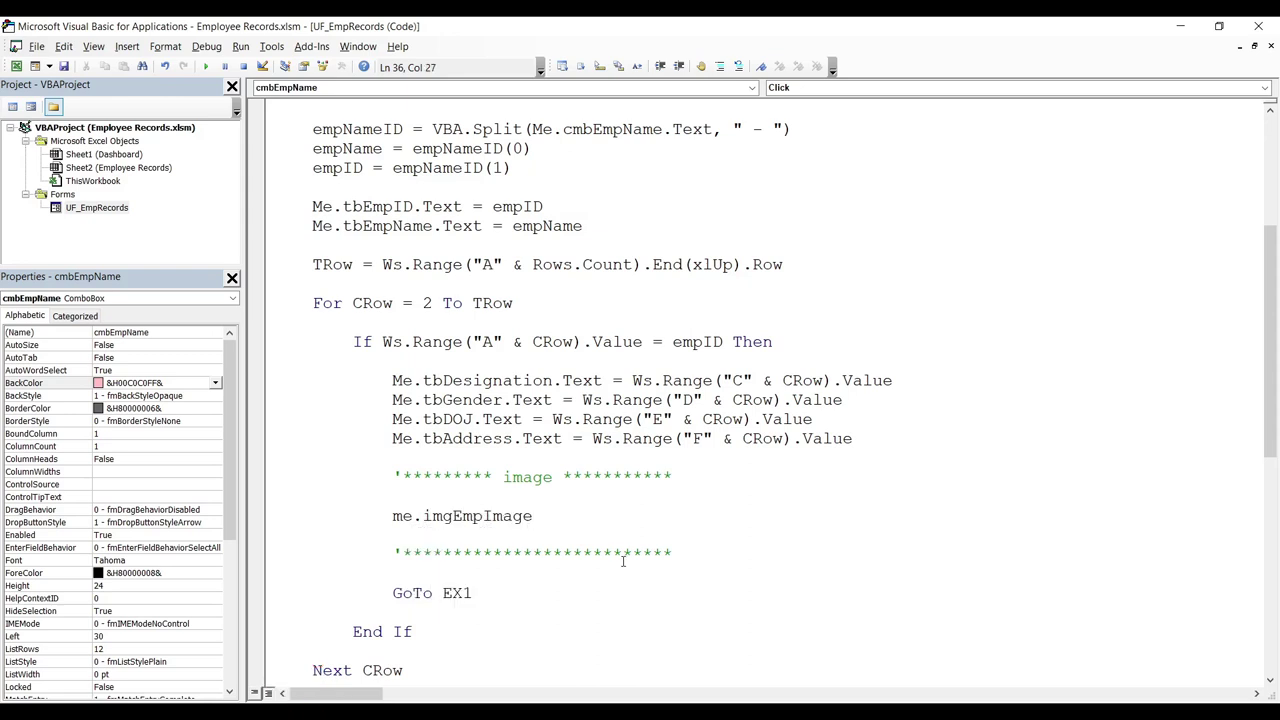
{"action": "key", "text": "ctrl+shift+Left"}
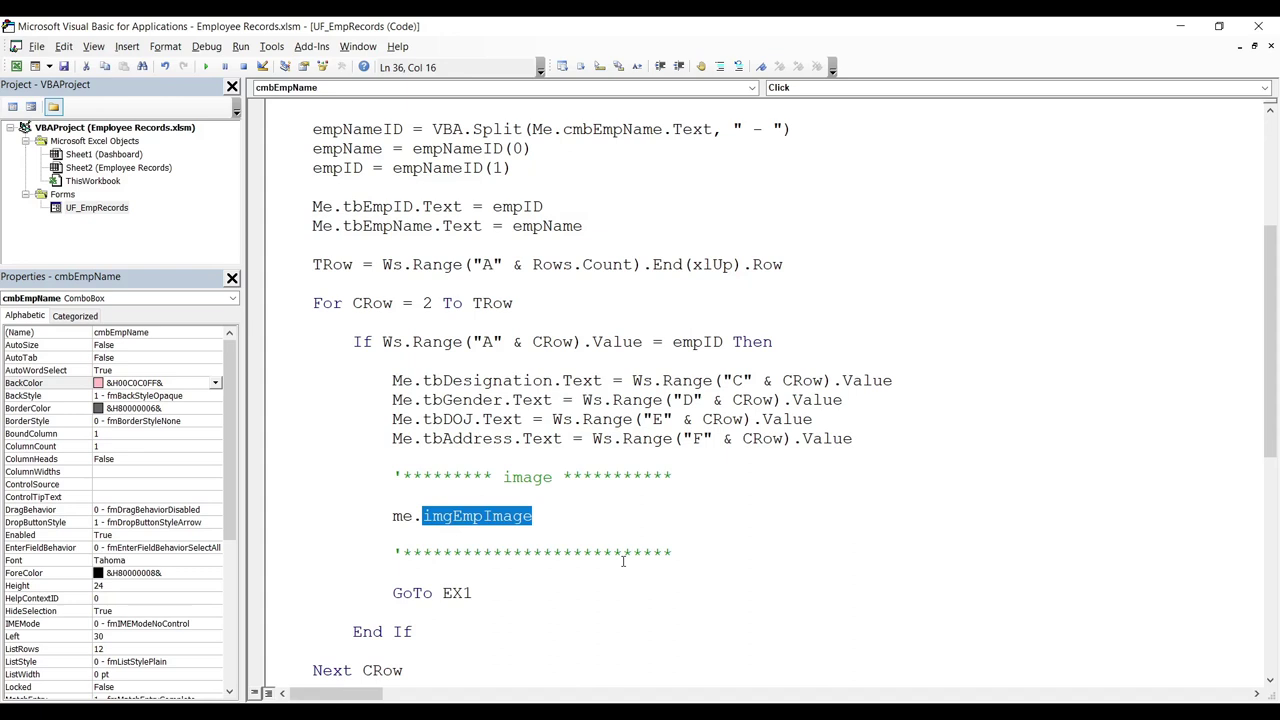
{"action": "key", "text": "End"}
{"action": "type", "text": ".p"}
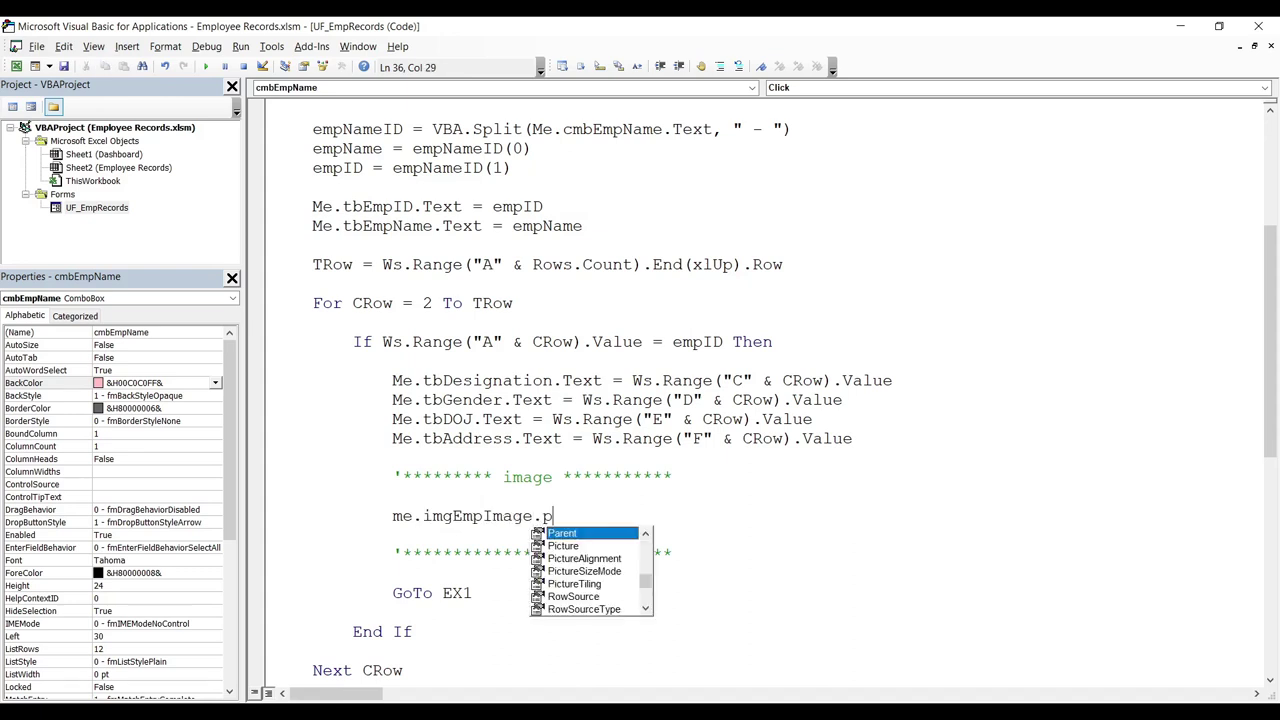
{"action": "type", "text": "ic"}
{"action": "key", "text": "Tab"}
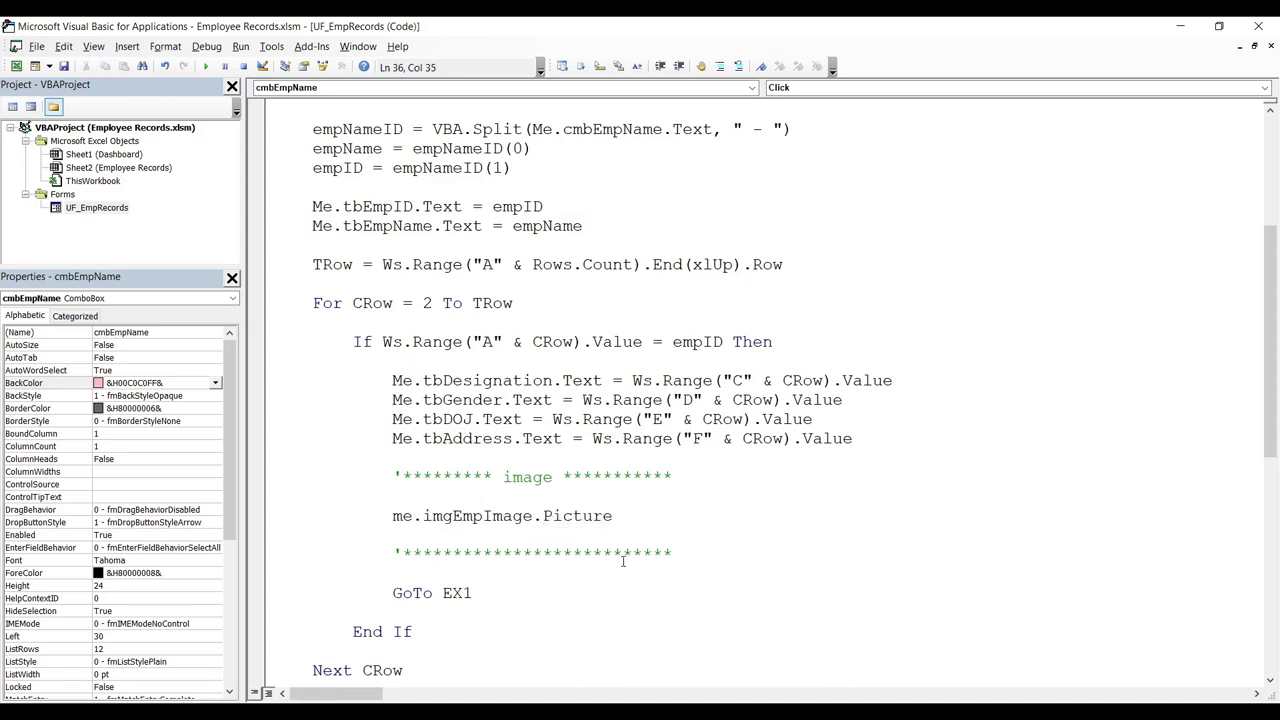
{"action": "type", "text": "="}
{"action": "type", "text": "loa"}
{"action": "type", "text": "dpicture"}
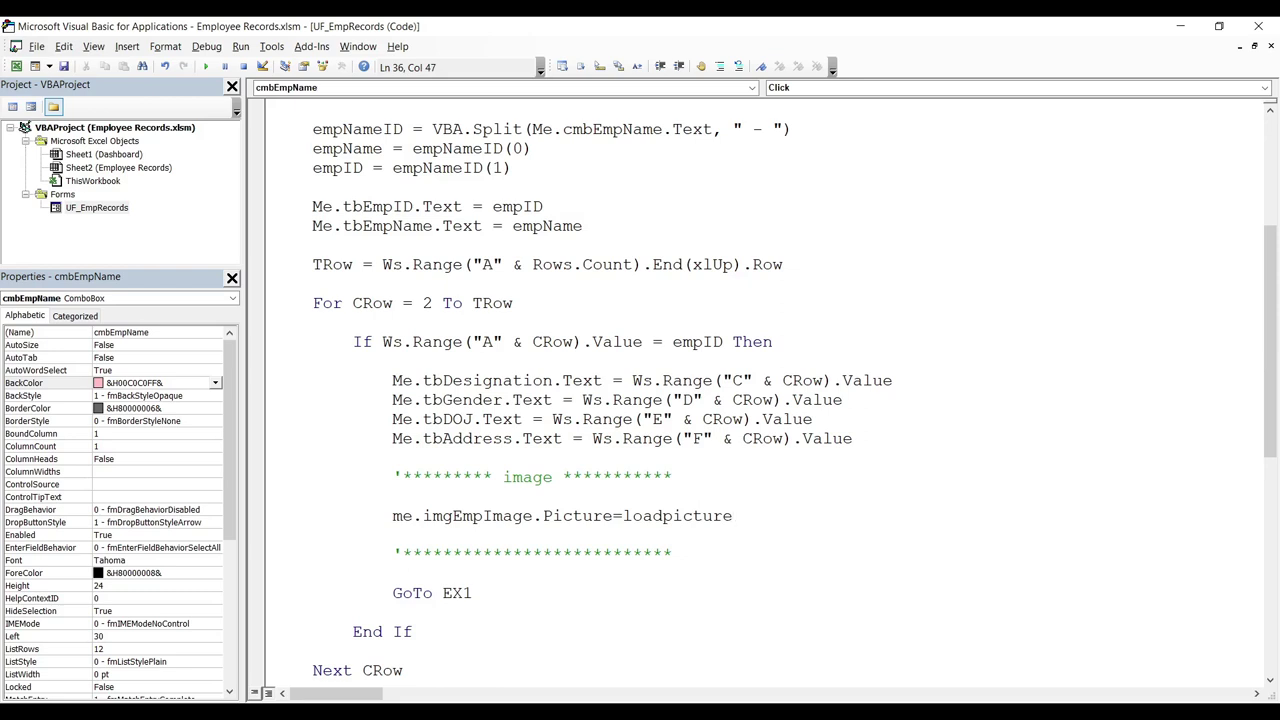
{"action": "type", "text": "("}
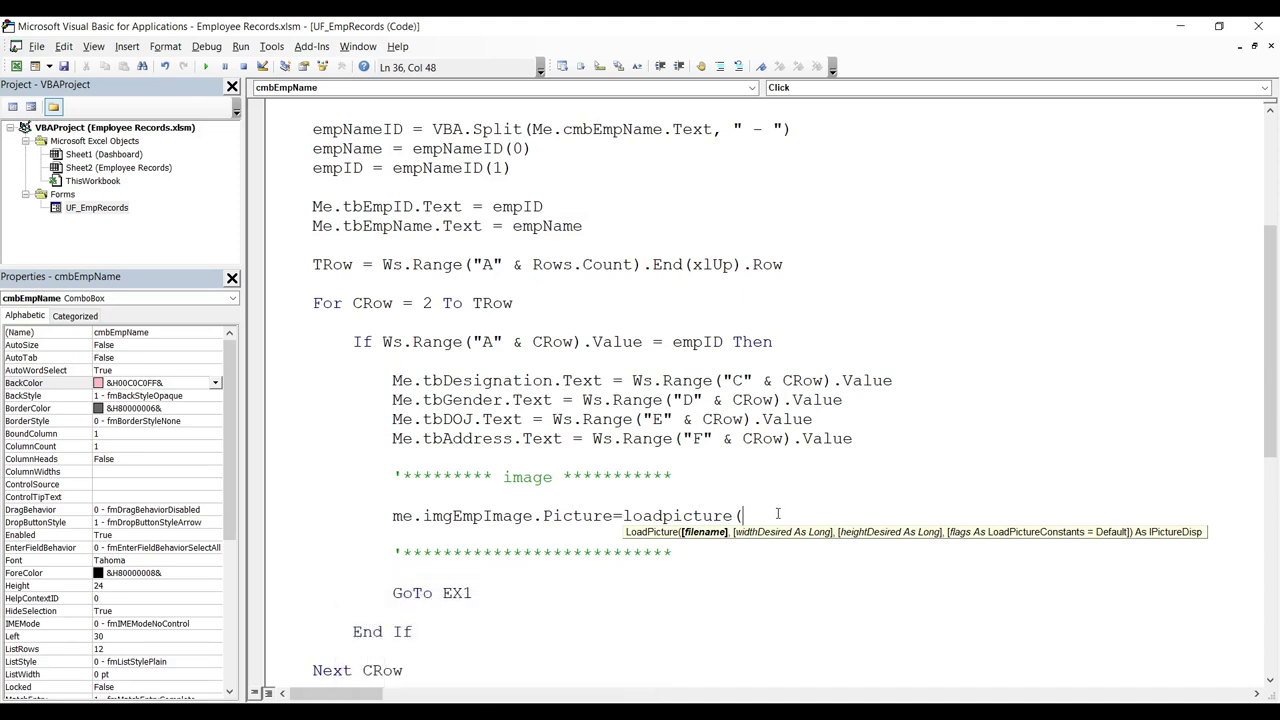
Try a test path "D:\test\ as the argument, then delete it
{"action": "type", "text": "\"D"}
{"action": "type", "text": ":\\"}
{"action": "type", "text": "tes"}
{"action": "type", "text": "t"}
{"action": "type", "text": "\\"}
{"action": "key", "text": "shift+Left"}
{"action": "key", "text": "shift+Left"}
{"action": "key", "text": "shift+Left"}
{"action": "key", "text": "shift+Left"}
{"action": "key", "text": "shift+Left"}
{"action": "key", "text": "shift+Left"}
{"action": "key", "text": "shift+Left"}
{"action": "key", "text": "Delete"}
{"action": "left_click", "coordinate": [490, 718]}
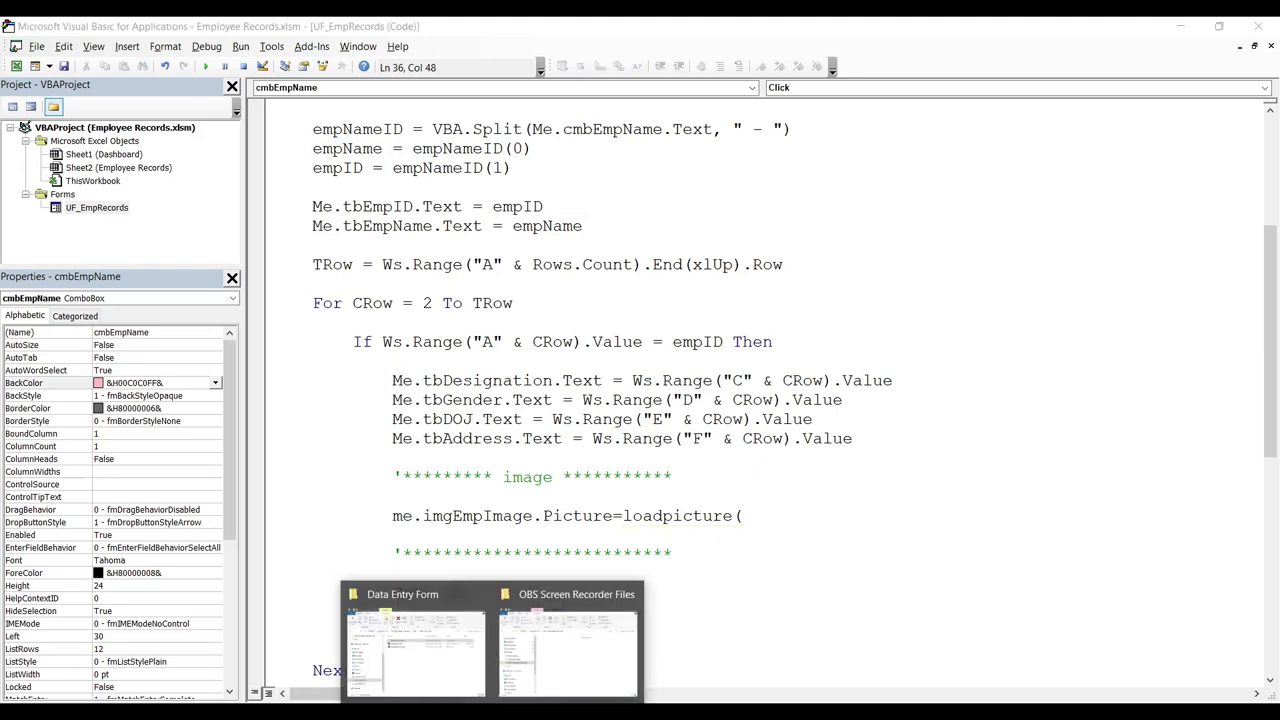
{"action": "left_click", "coordinate": [478, 676]}
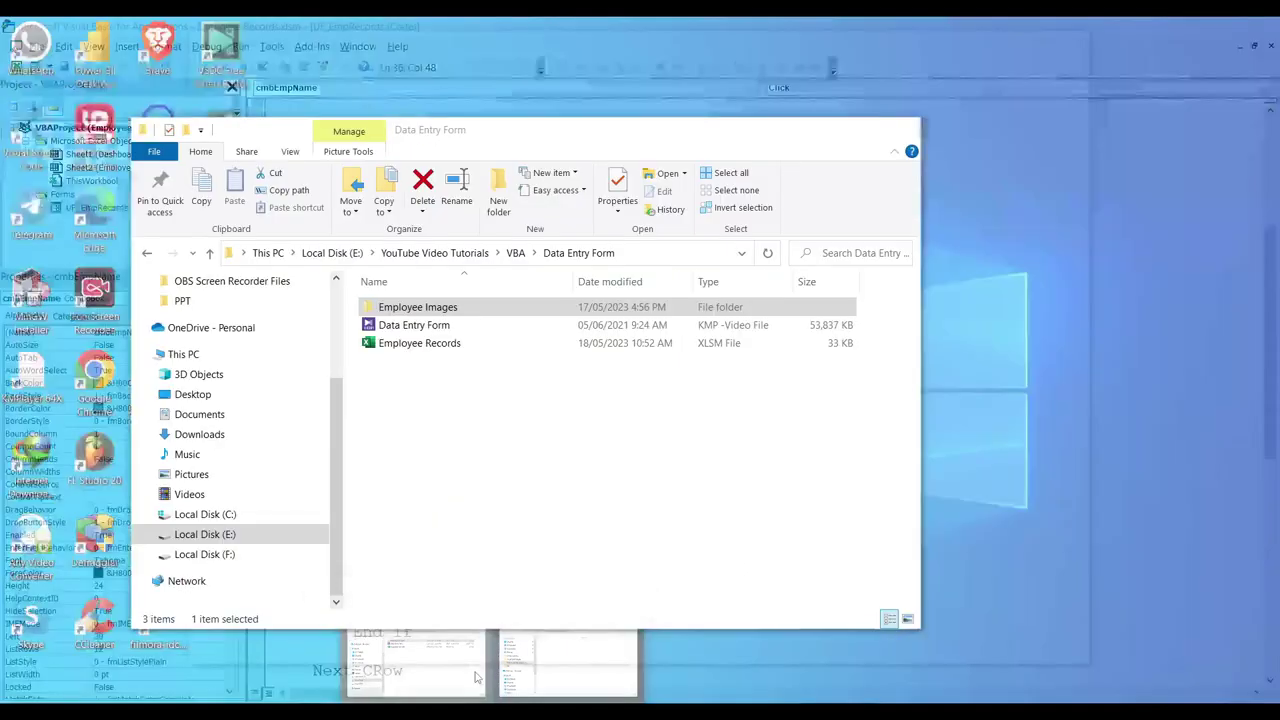
{"action": "left_click", "coordinate": [476, 532]}
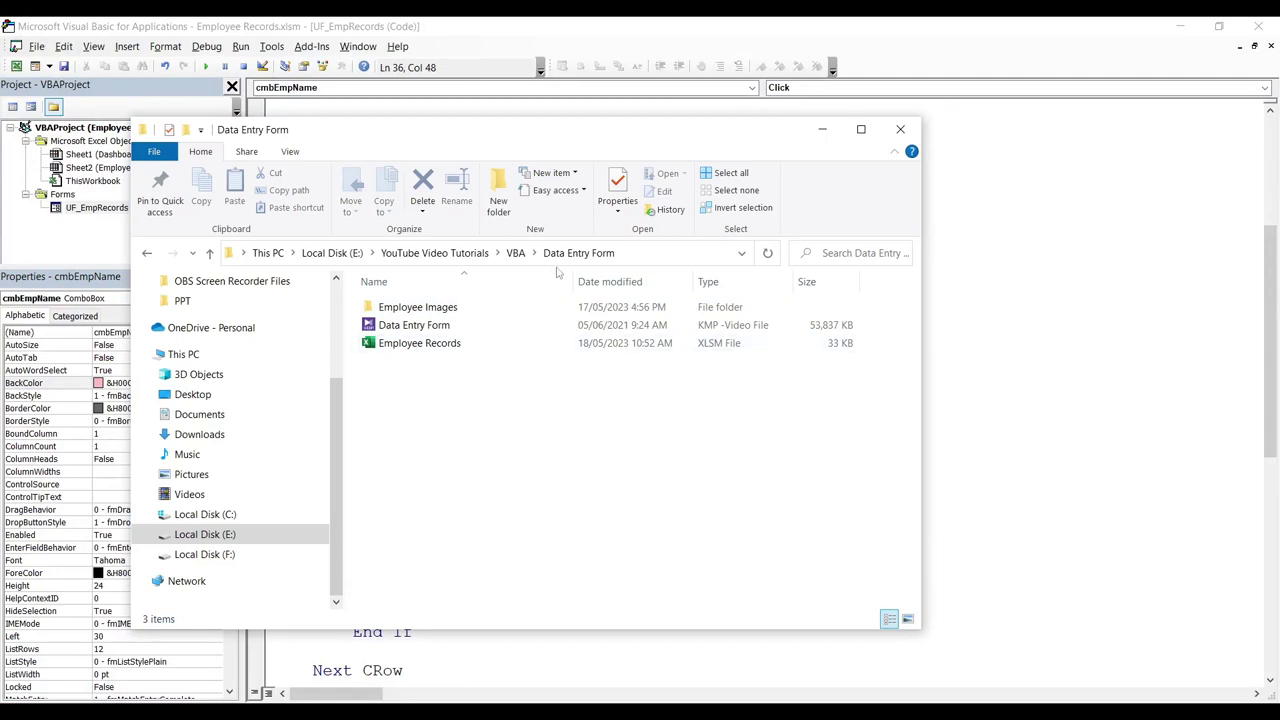
{"action": "left_click", "coordinate": [440, 314]}
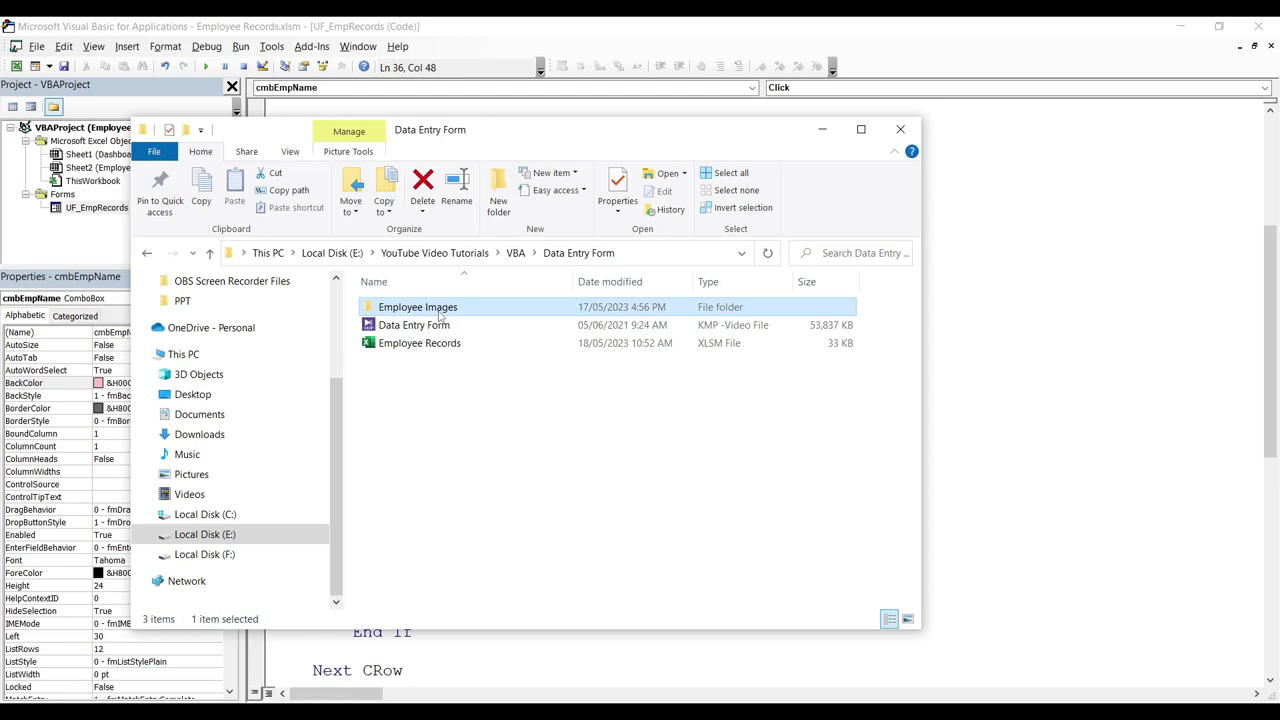
{"action": "left_click", "coordinate": [825, 131]}
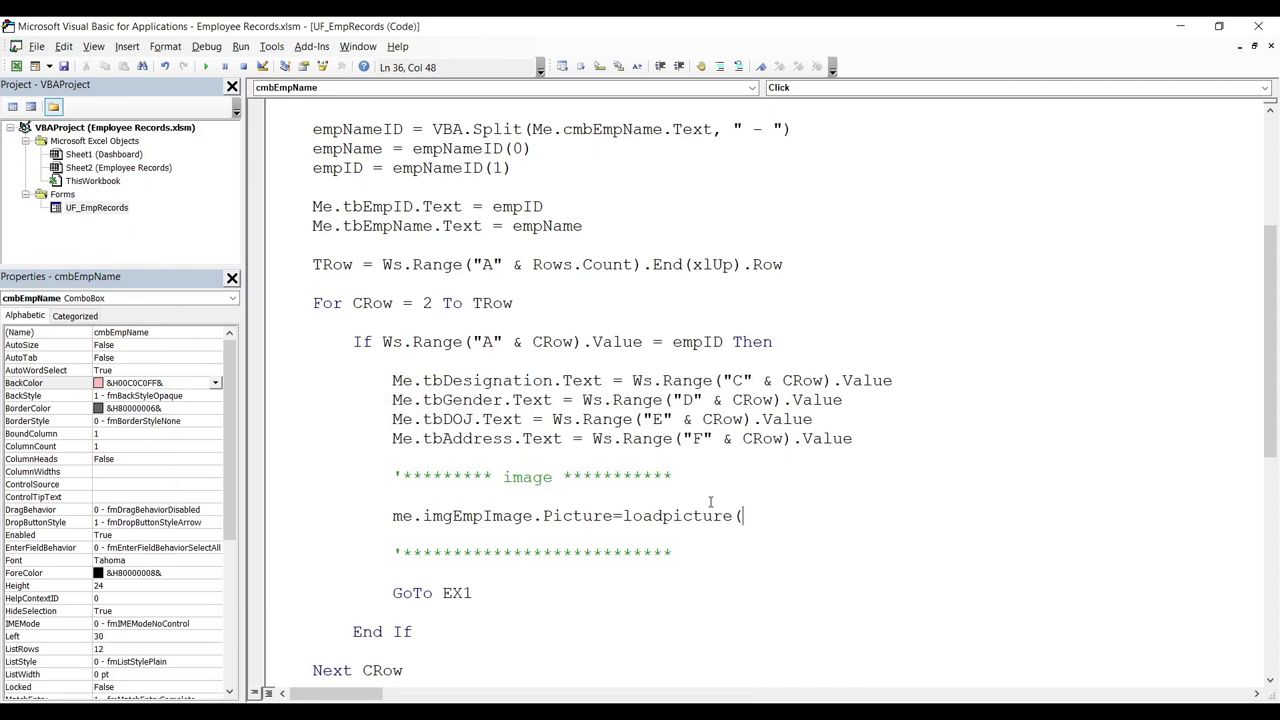
Pass thisworkbook.Path & "\Employee Images" into loadpicture( and dismiss the compile error
{"action": "type", "text": "th"}
{"action": "type", "text": "i"}
{"action": "type", "text": "sworkb"}
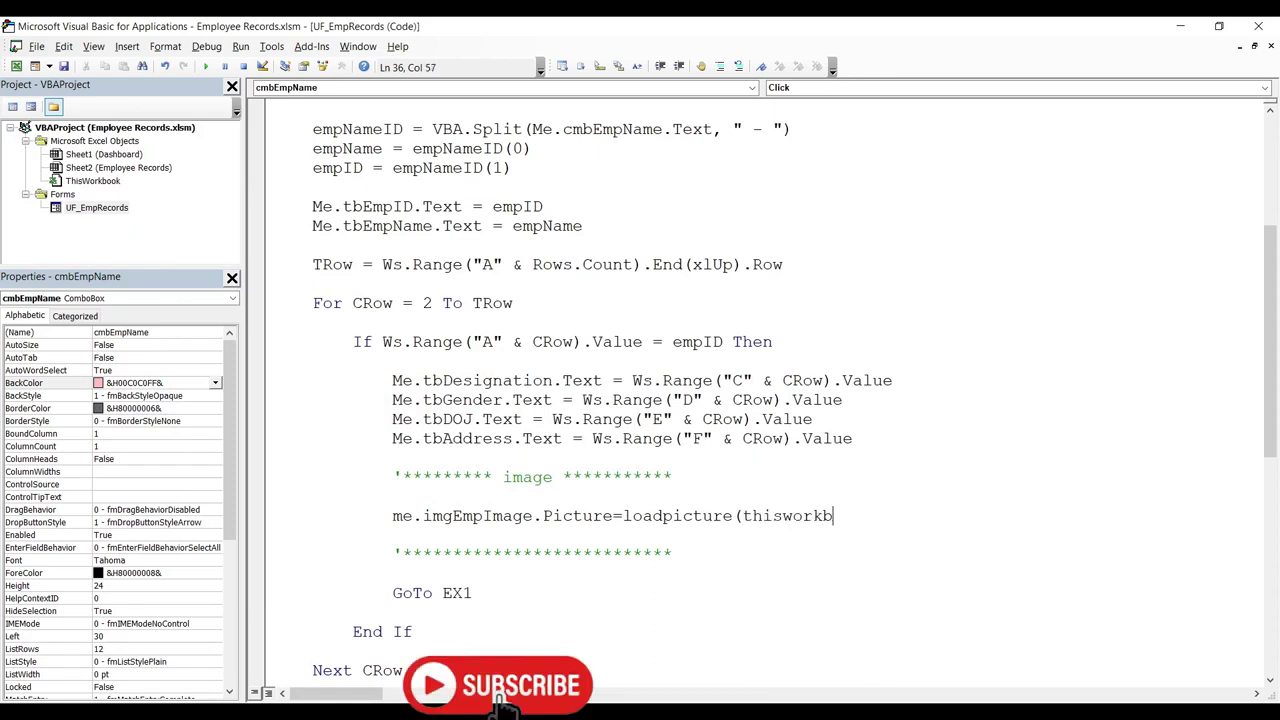
{"action": "type", "text": "ook"}
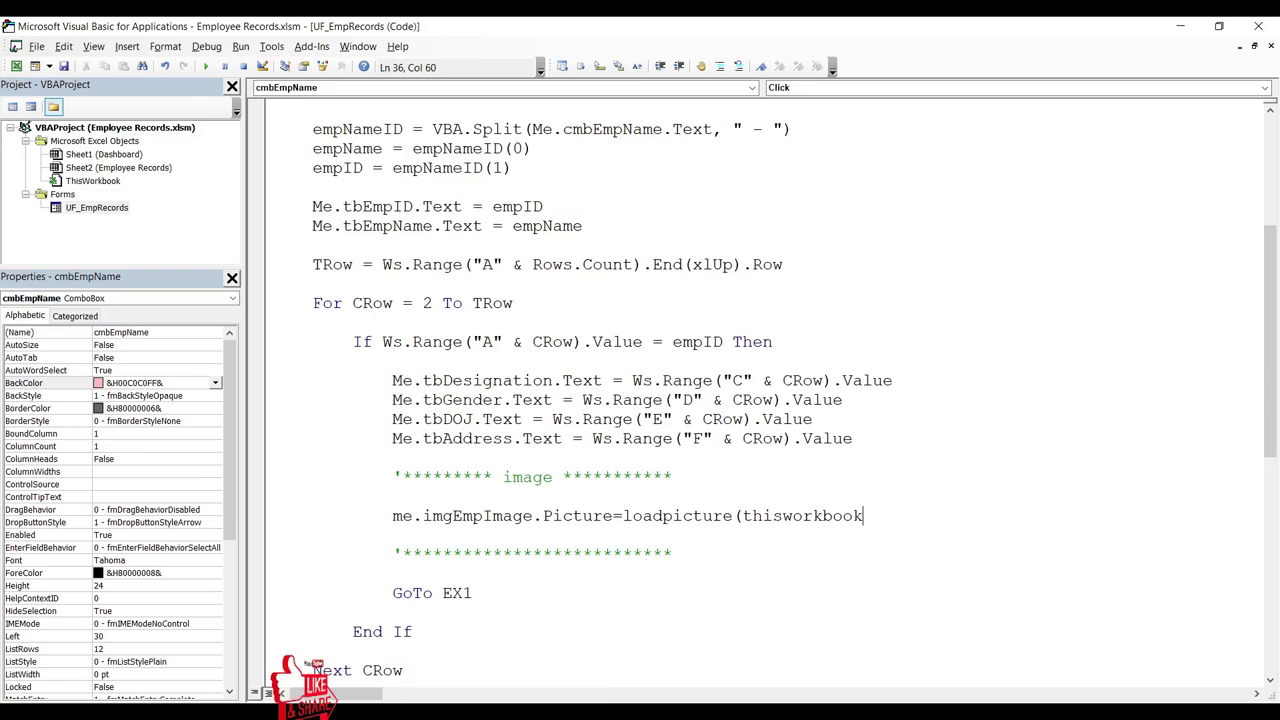
{"action": "type", "text": "."}
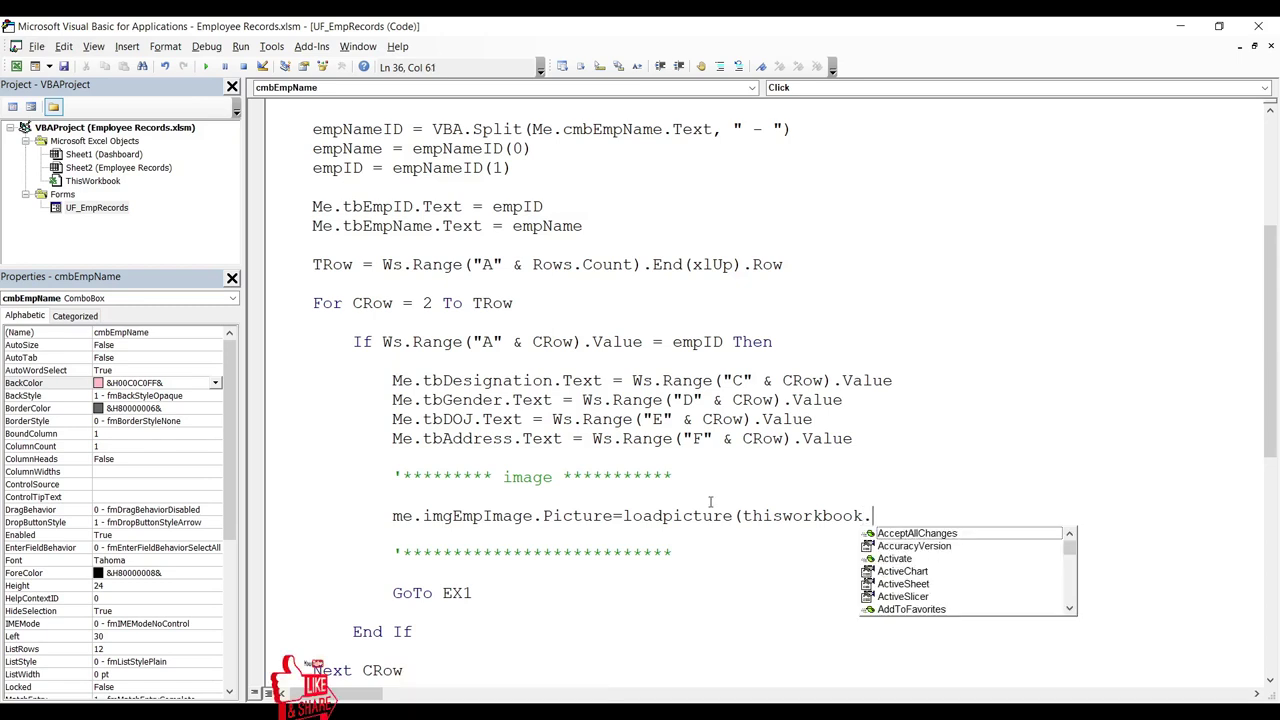
{"action": "type", "text": "path"}
{"action": "key", "text": "Tab"}
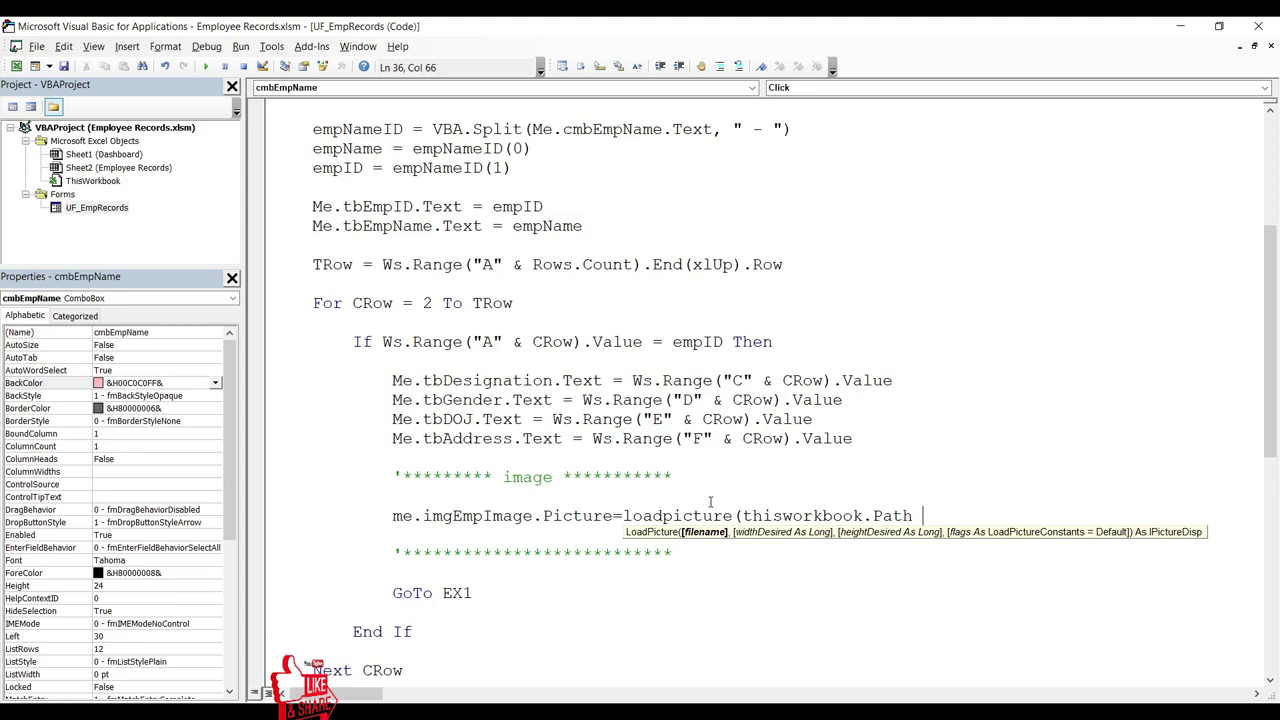
{"action": "type", "text": "\"\\"}
{"action": "type", "text": "Emp"}
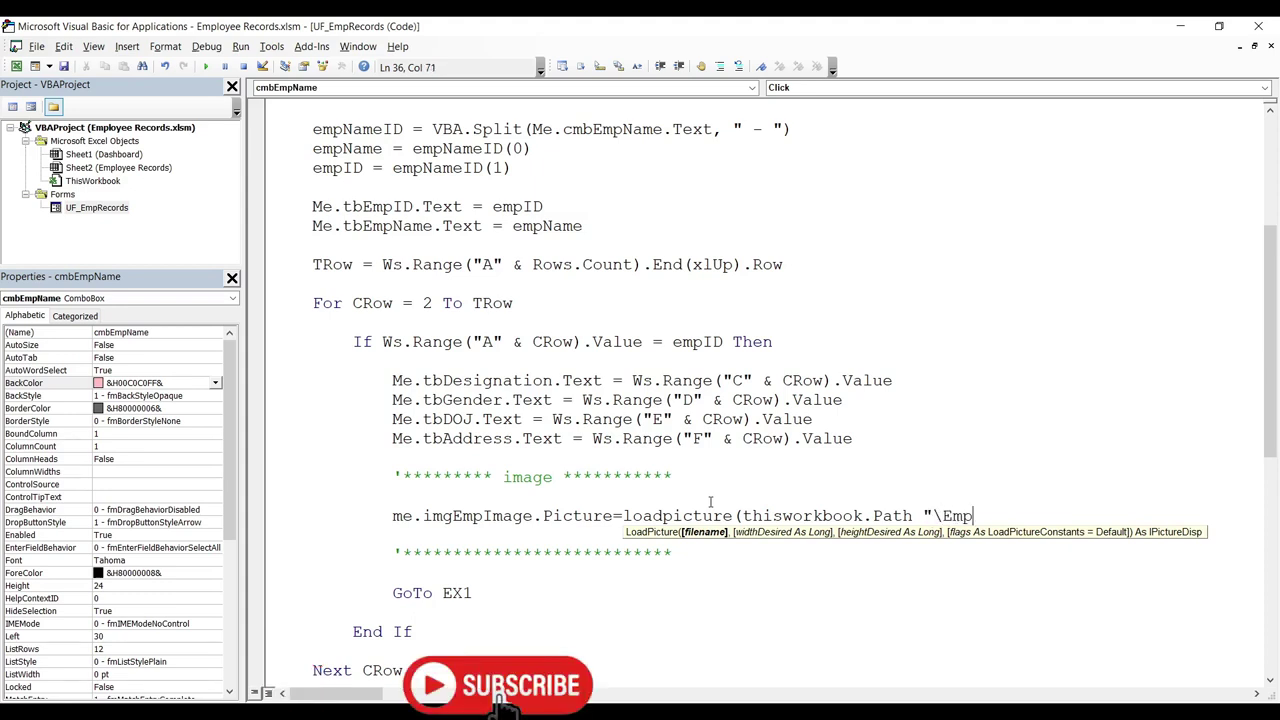
{"action": "type", "text": "loyee I"}
{"action": "type", "text": "mages"}
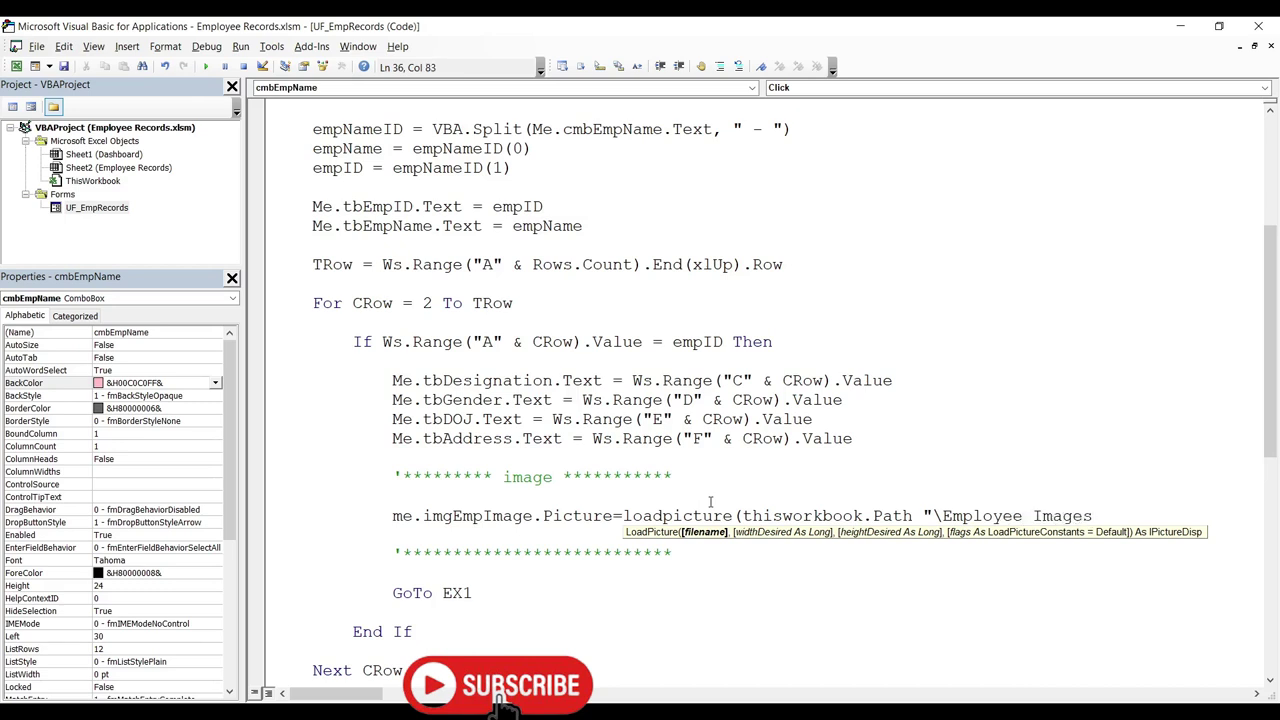
{"action": "type", "text": "\" "}
{"action": "type", "text": "&"}
{"action": "key", "text": "Left"}
{"action": "key", "text": "Left"}
{"action": "key", "text": "Left"}
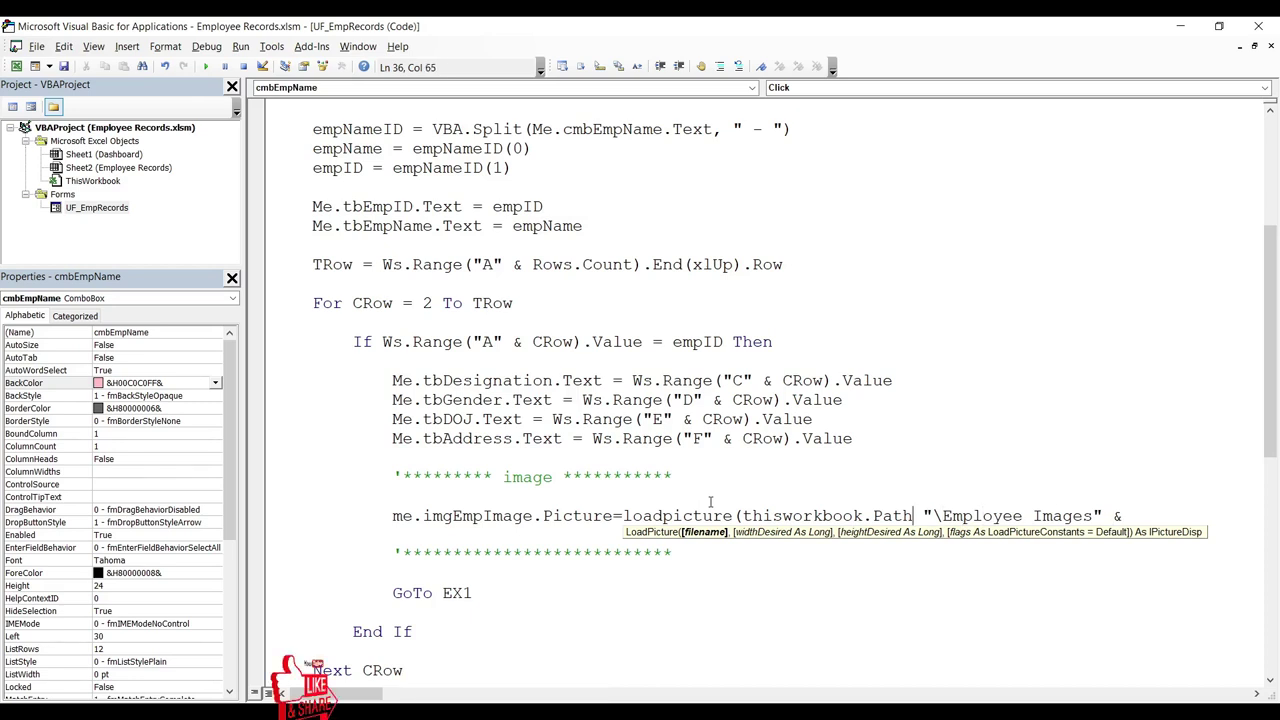
{"action": "type", "text": "&"}
{"action": "key", "text": "End"}
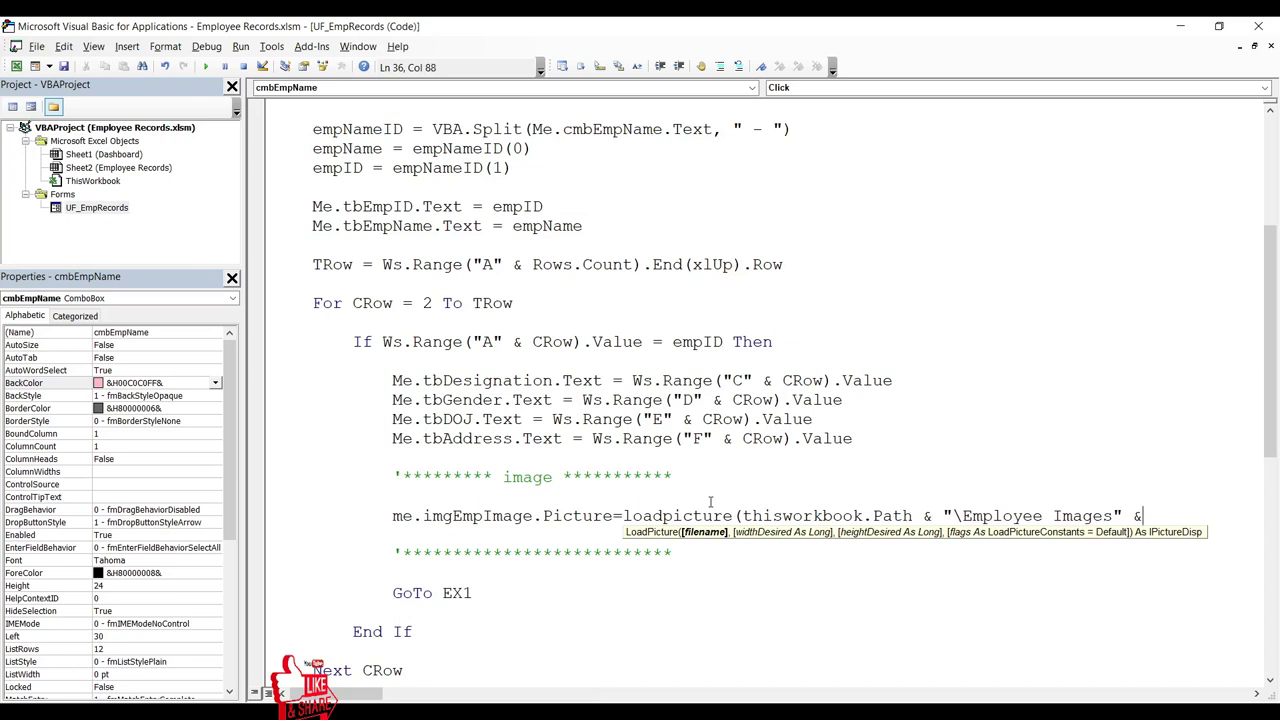
{"action": "type", "text": "\""}
{"action": "key", "text": "BackSpace"}
{"action": "key", "text": "BackSpace"}
{"action": "key", "text": "BackSpace"}
{"action": "left_click", "coordinate": [527, 204]}
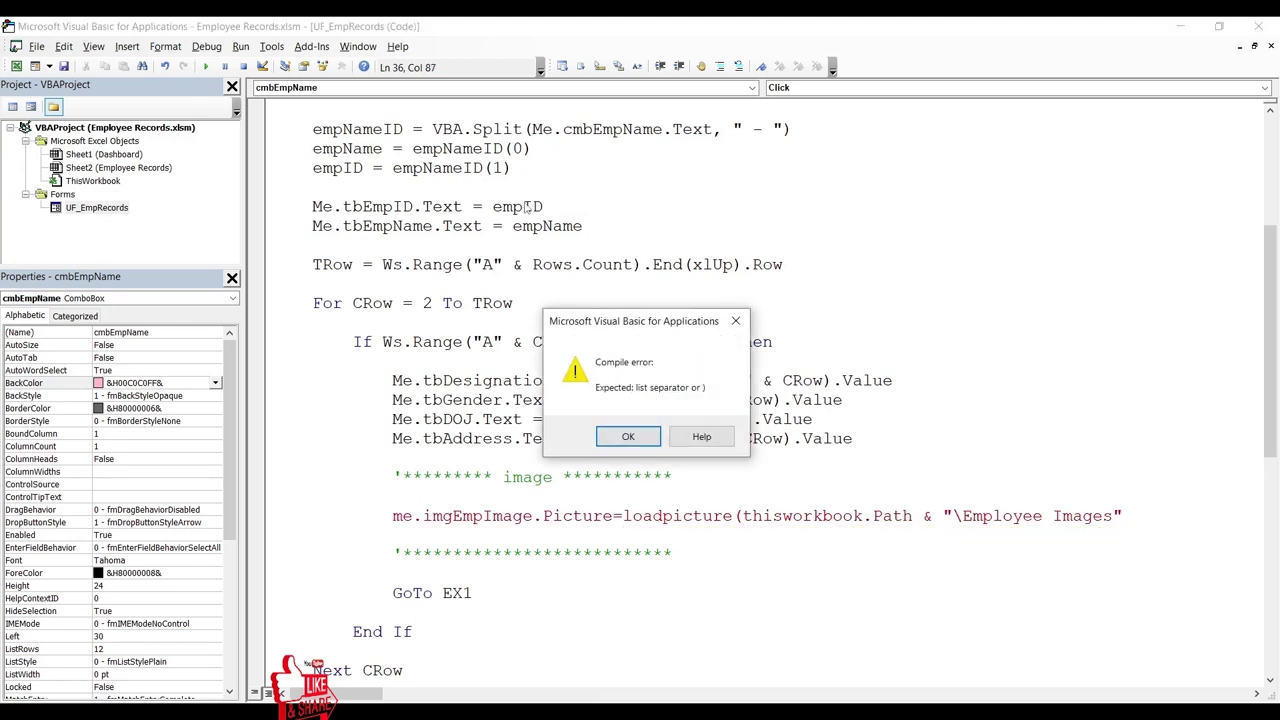
{"action": "left_click", "coordinate": [628, 437]}
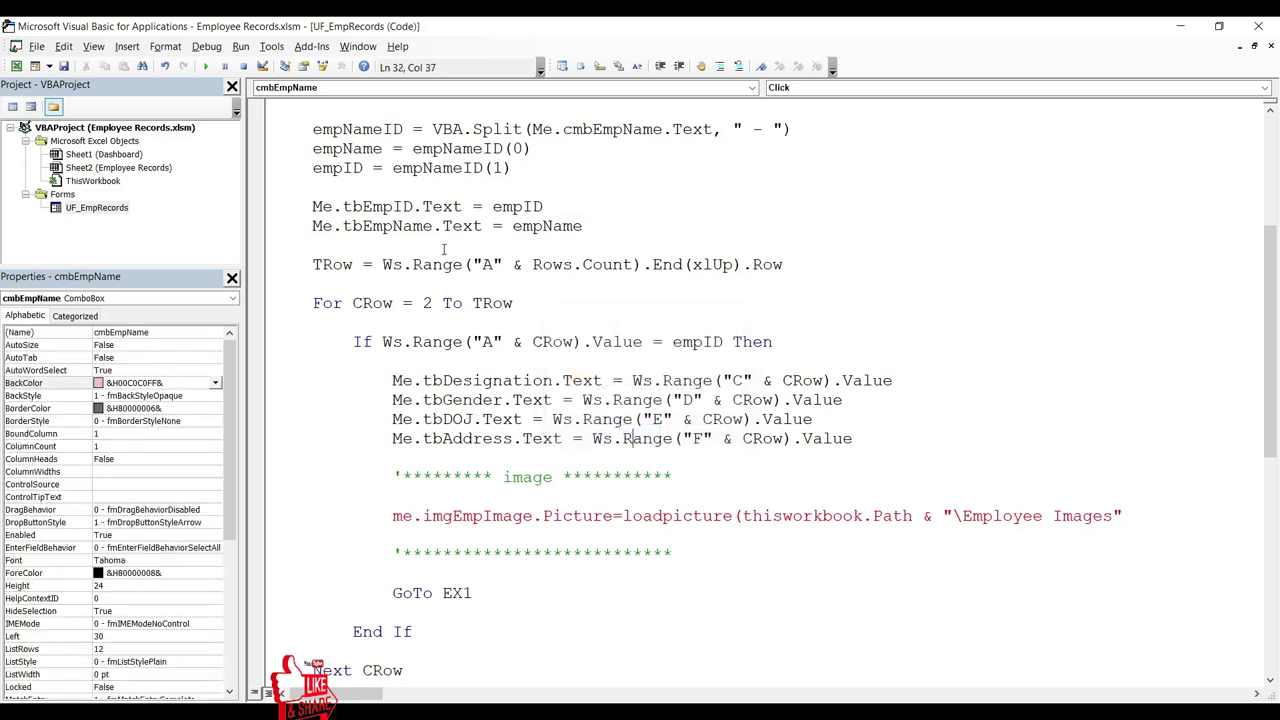
Extend the argument to thisworkbook.Path & "\Employee Images\" & empID & ".jpg"
{"action": "double_click", "coordinate": [342, 168]}
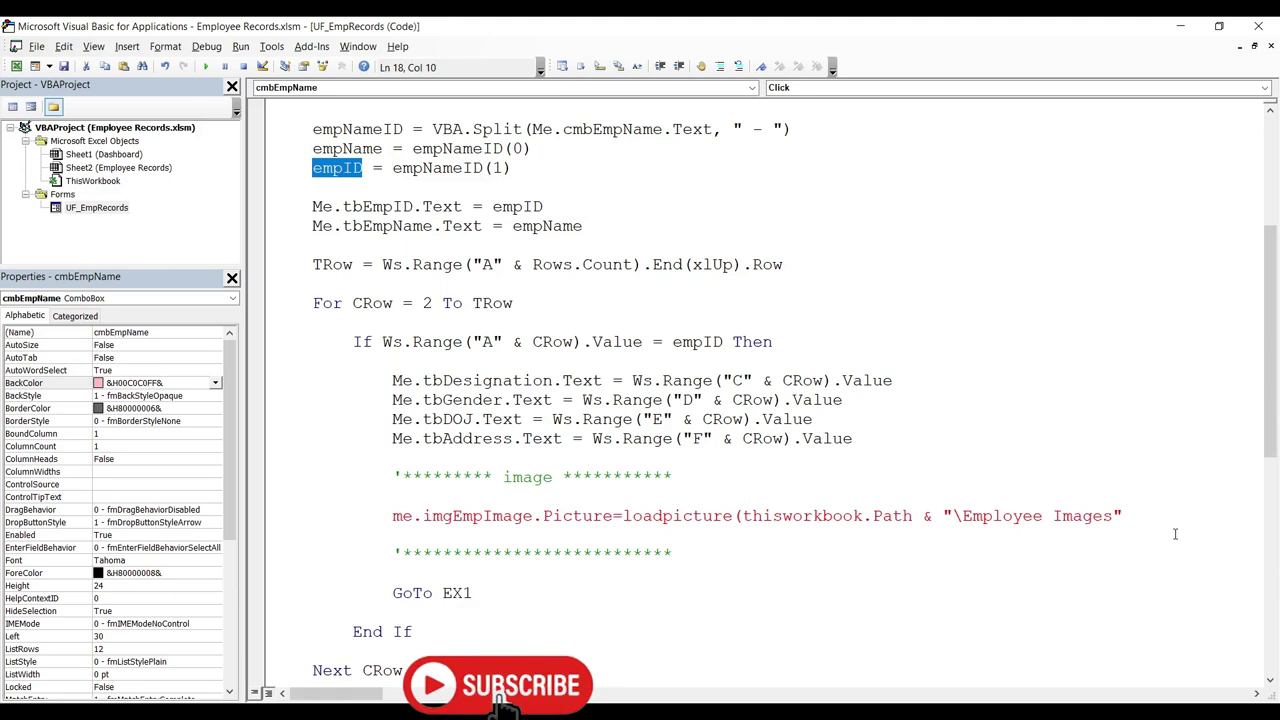
{"action": "left_click", "coordinate": [1146, 515]}
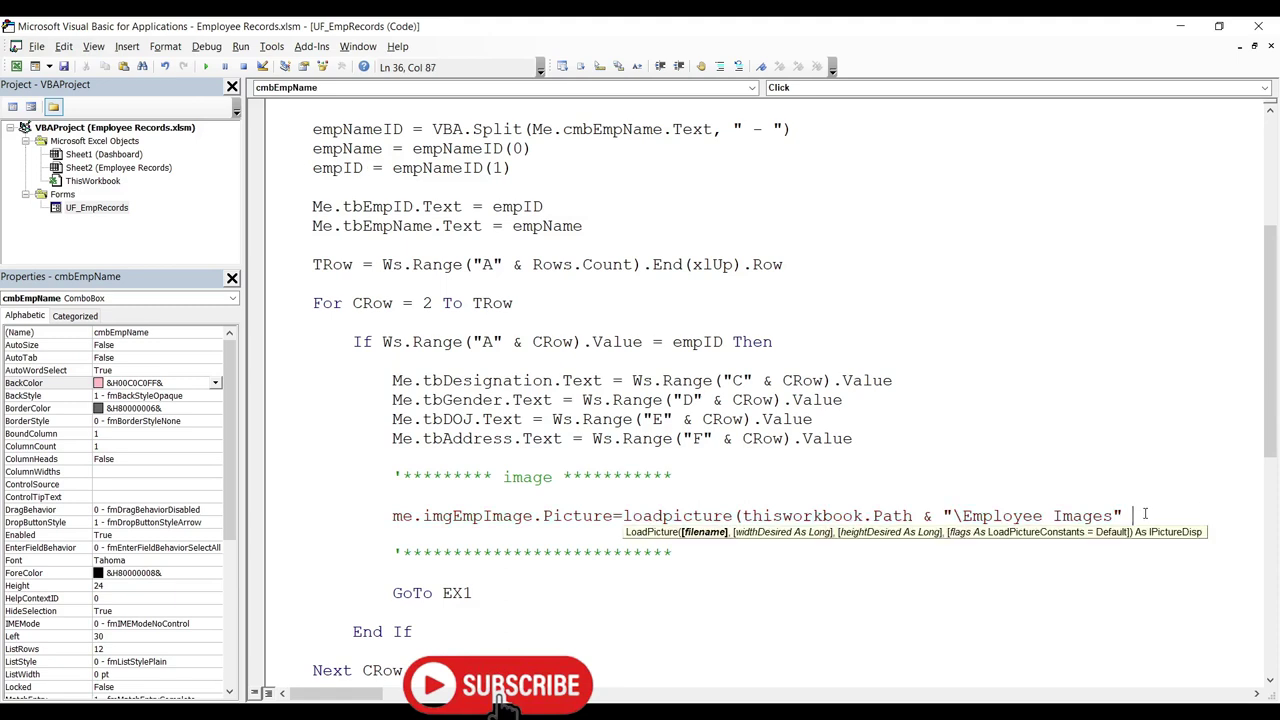
{"action": "type", "text": "& empID "}
{"action": "type", "text": "&"}
{"action": "key", "text": "BackSpace"}
{"action": "key", "text": "Left"}
{"action": "key", "text": "Left"}
{"action": "key", "text": "Left"}
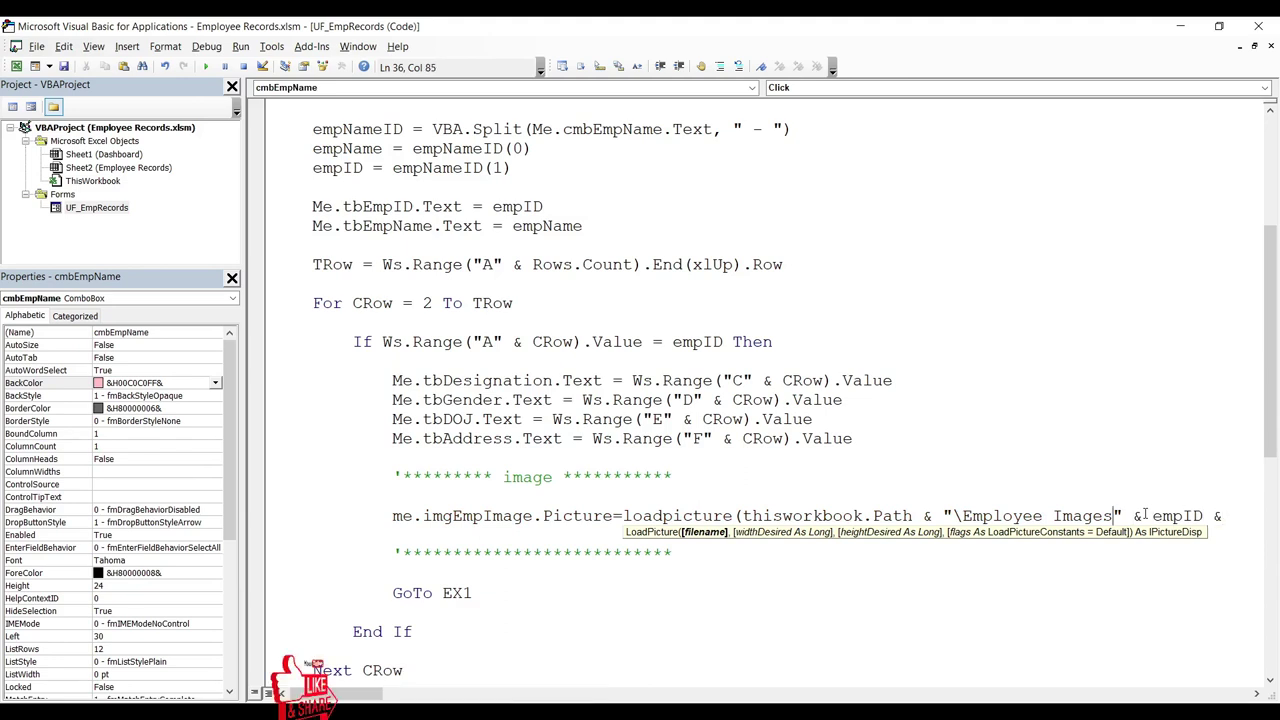
{"action": "type", "text": "\\"}
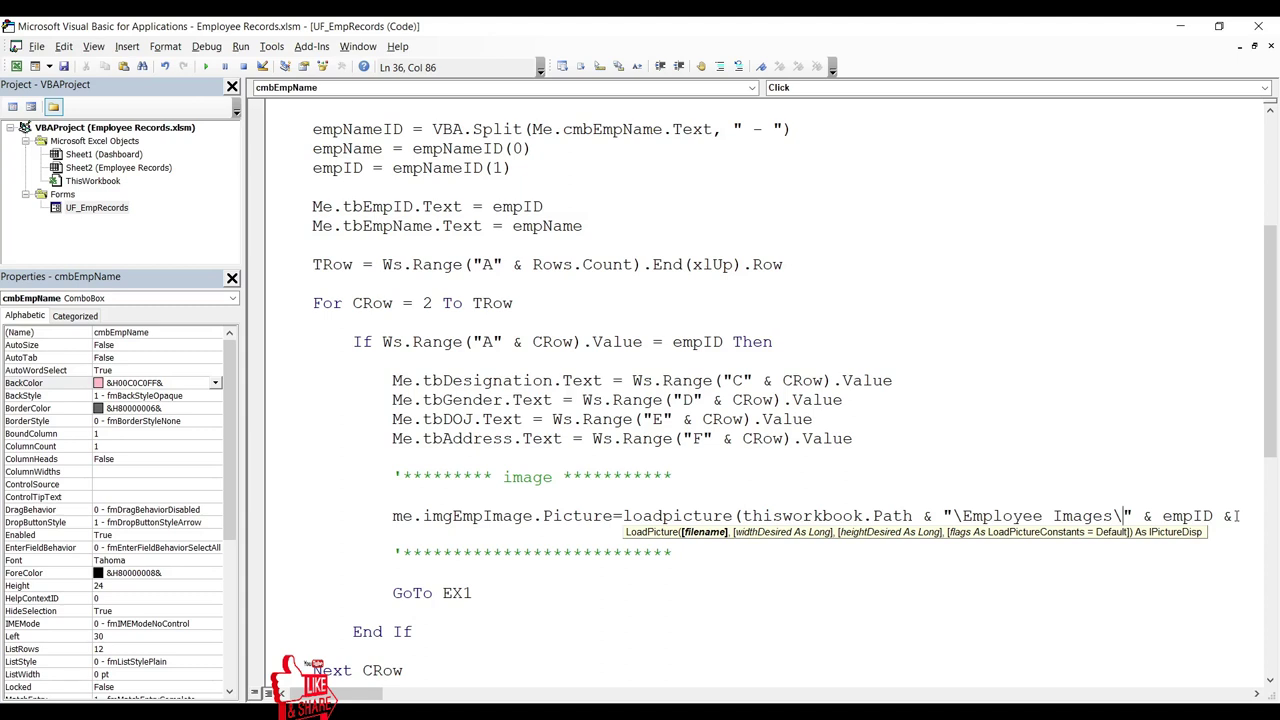
{"action": "left_click", "coordinate": [1237, 516]}
{"action": "type", "text": "\""}
{"action": "type", "text": "."}
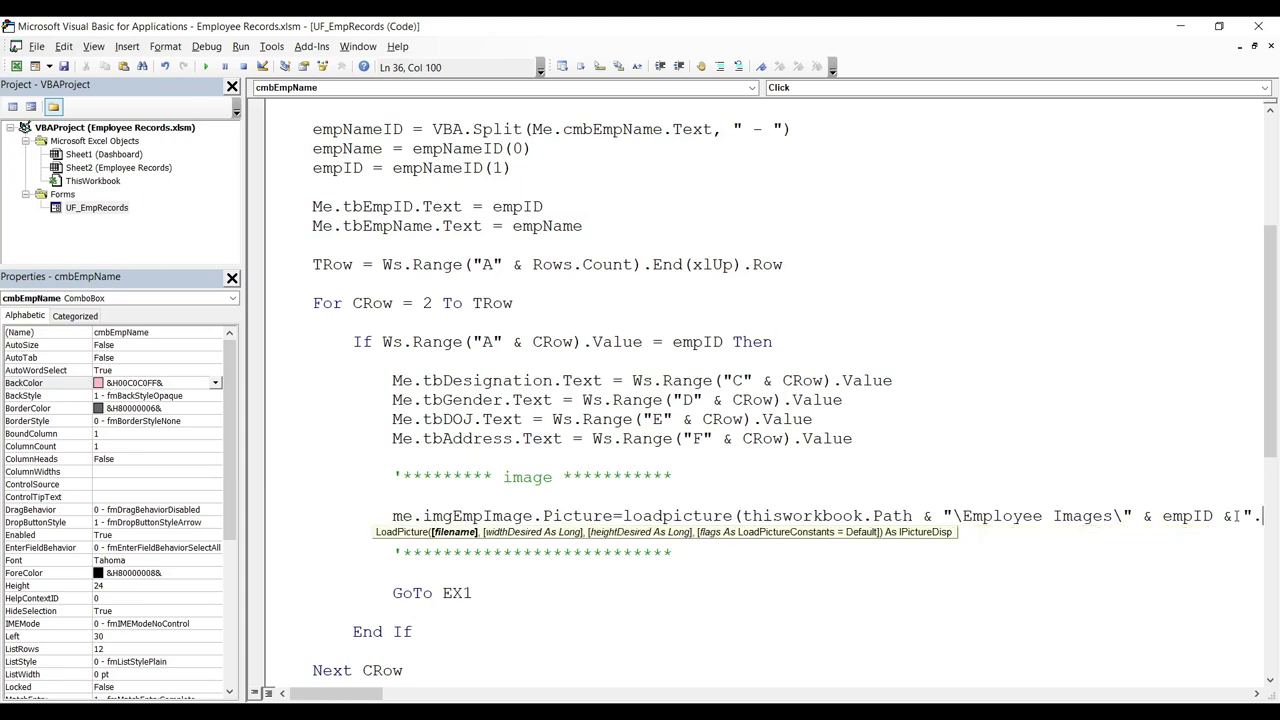
{"action": "type", "text": "jpg"}
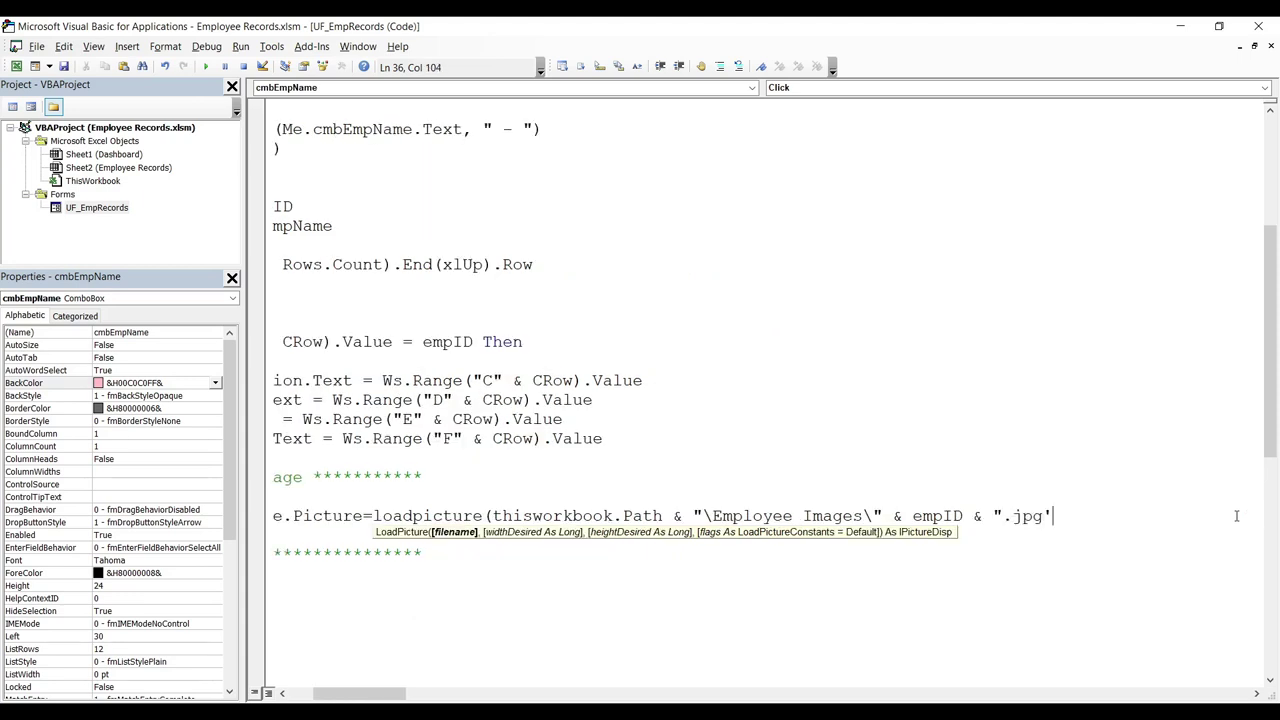
{"action": "type", "text": "\""}
{"action": "key", "text": "Down"}
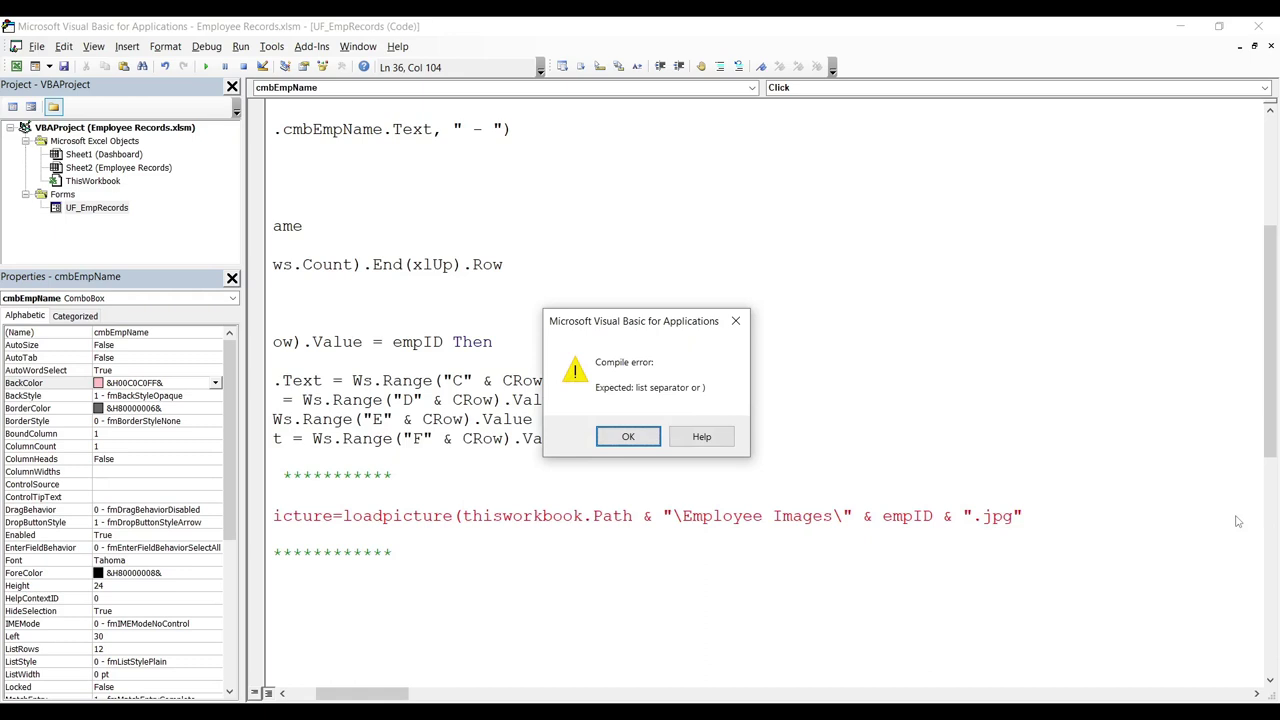
Dismiss the compile error and add the closing ")" so the LoadPicture line is accepted
{"action": "key", "text": "Return"}
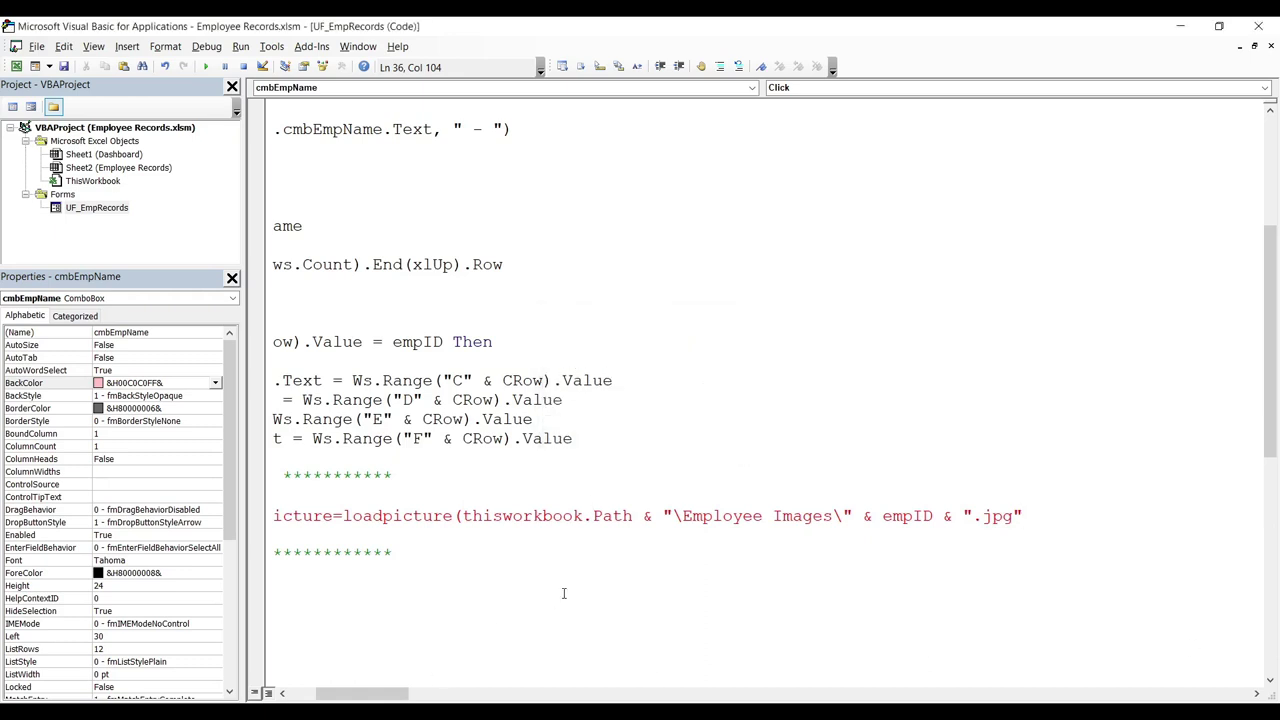
{"action": "type", "text": ")"}
{"action": "left_click", "coordinate": [342, 516]}
{"action": "key", "text": "End"}
{"action": "key", "text": "Return"}
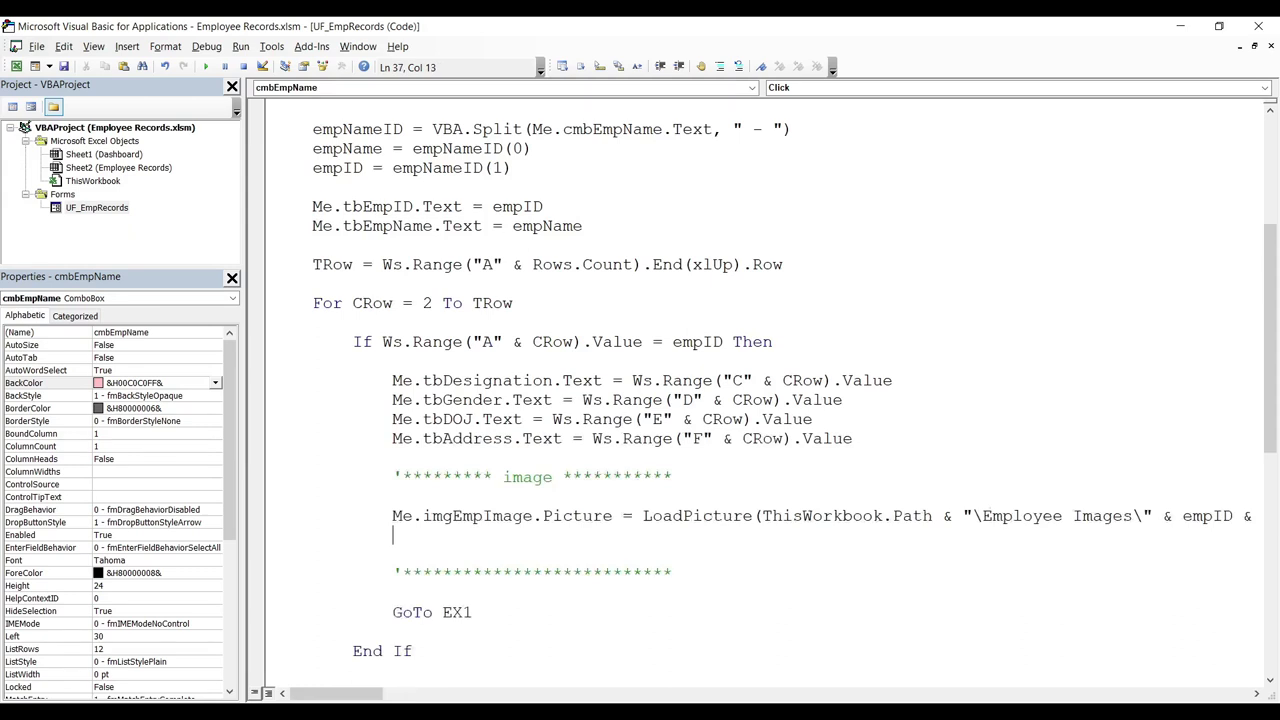
{"action": "key", "text": "Delete"}
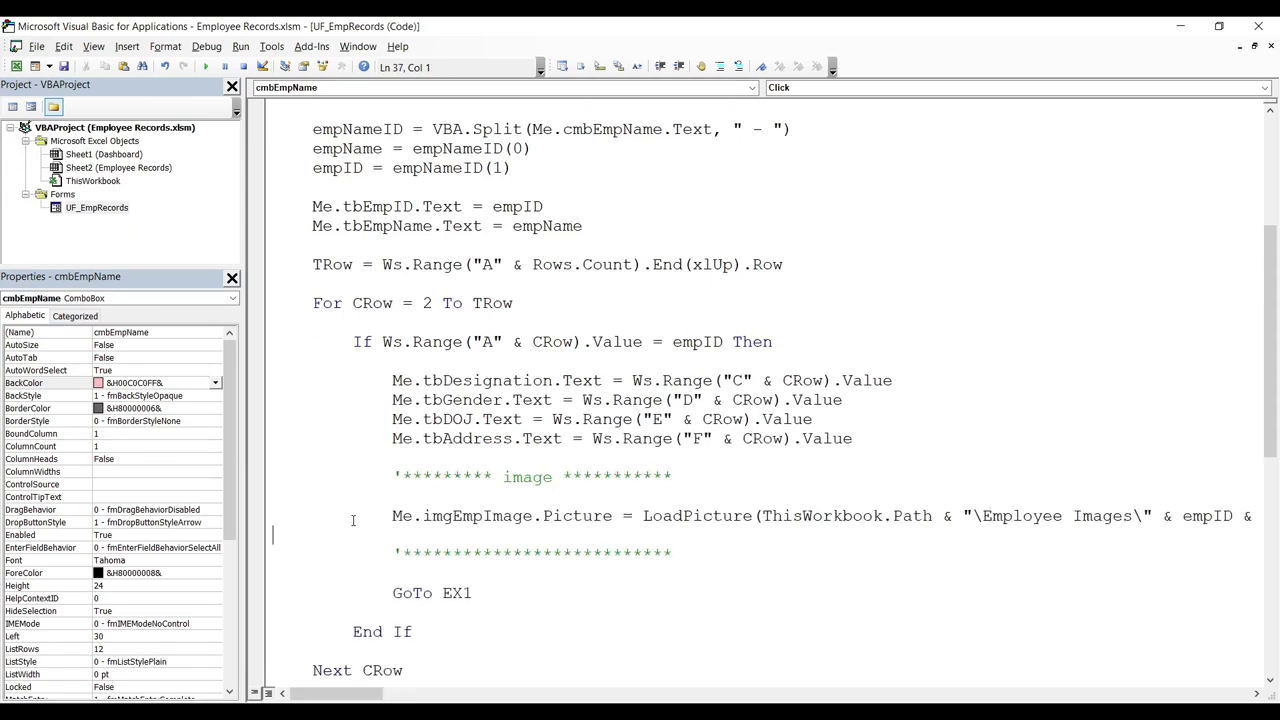
{"action": "key", "text": "ctrl+z"}
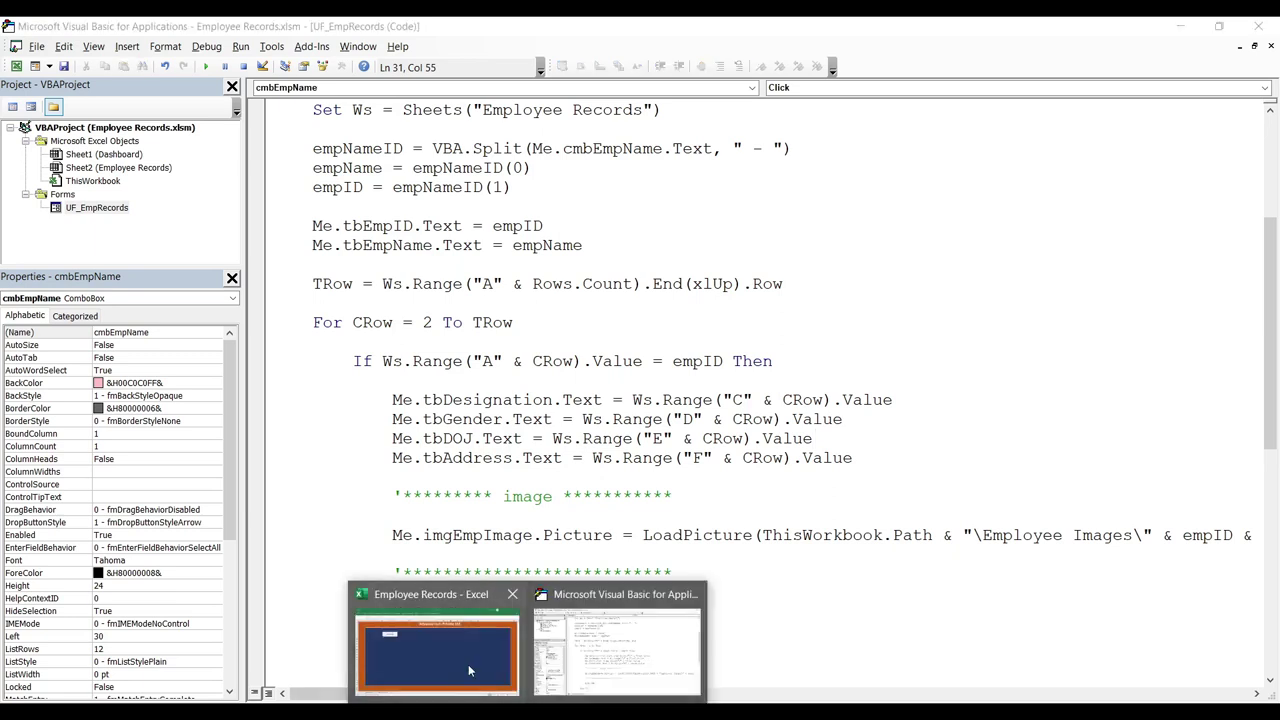
Open the employee records form in Excel and load two employees, whose photos appear cropped
{"action": "left_click", "coordinate": [468, 664]}
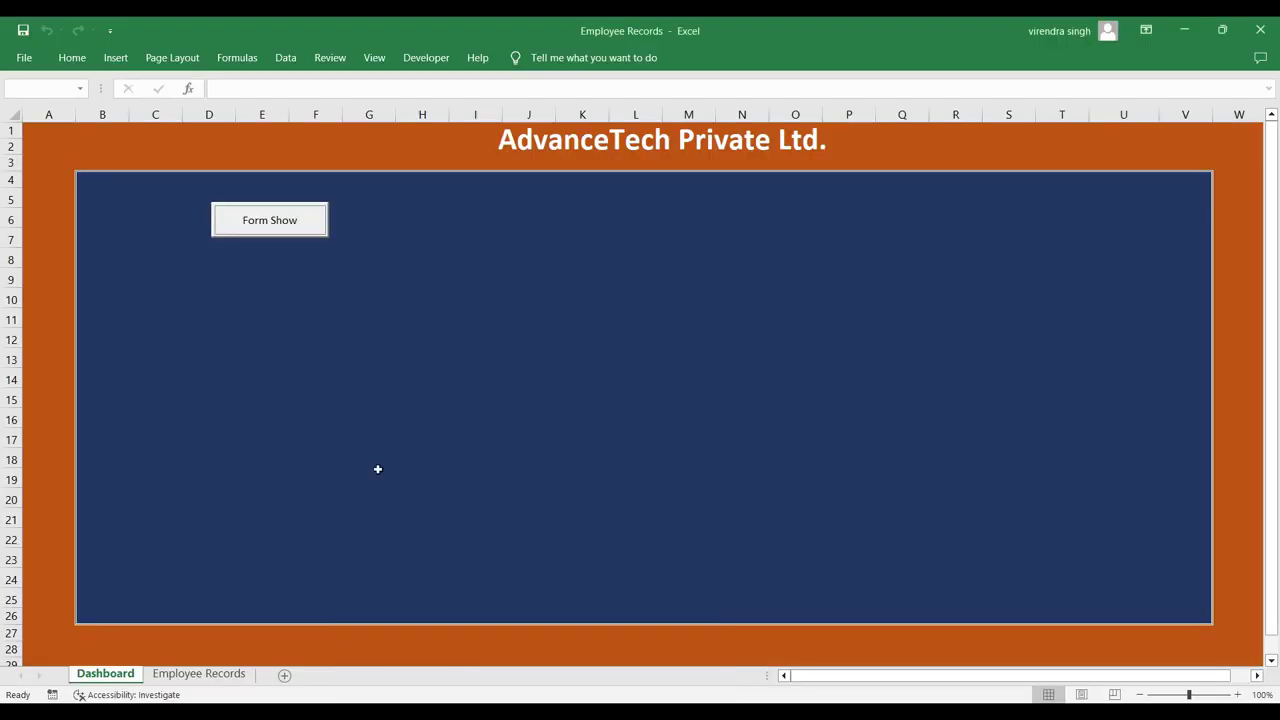
{"action": "left_click", "coordinate": [292, 234]}
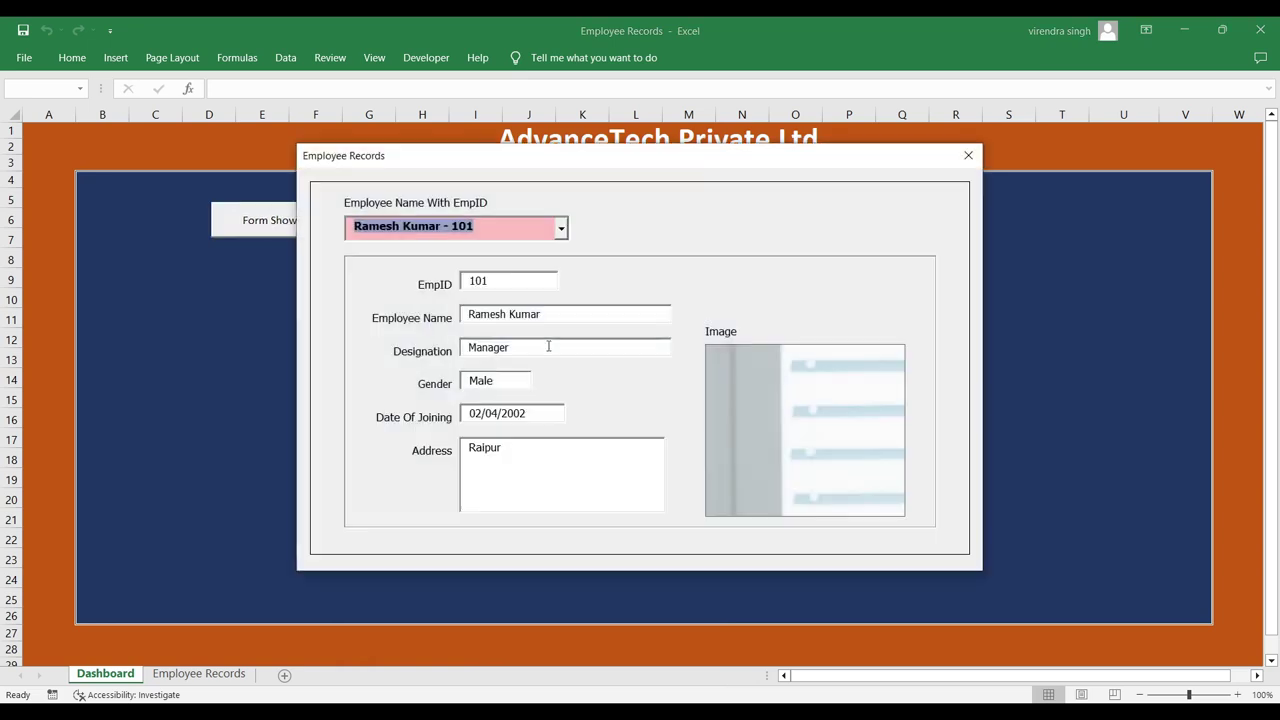
{"action": "left_click", "coordinate": [563, 232]}
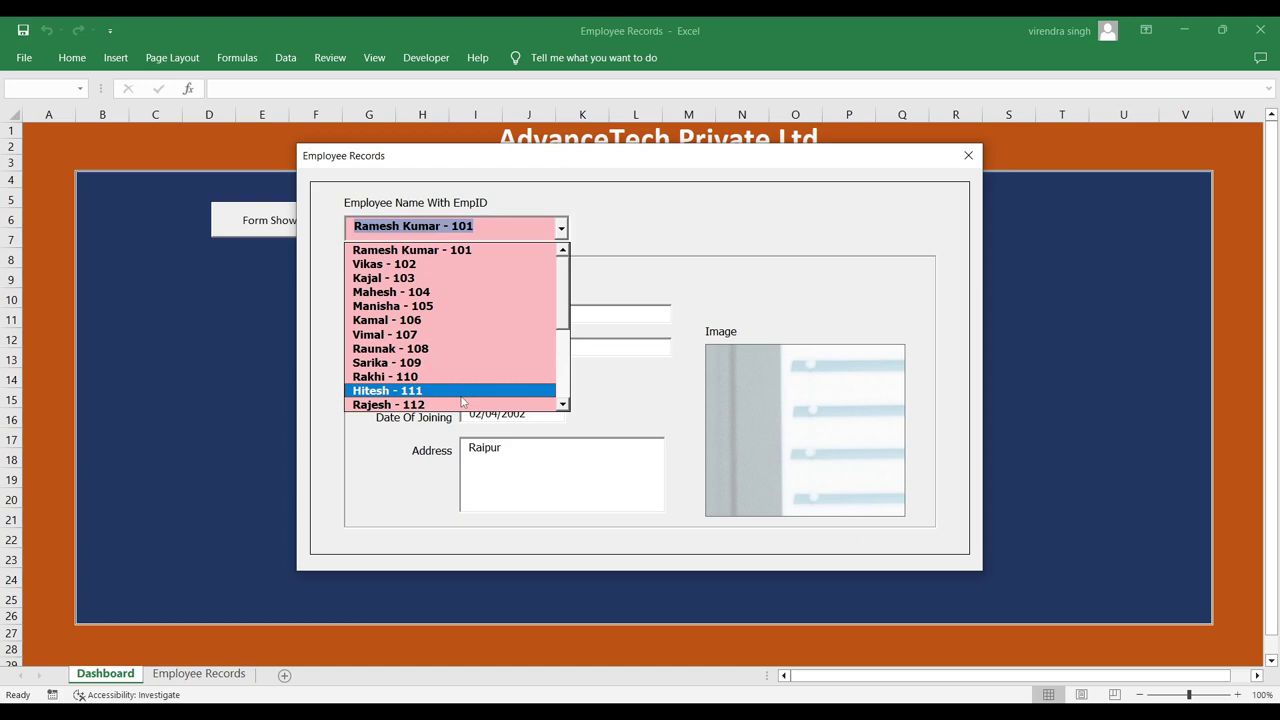
{"action": "left_click", "coordinate": [462, 391]}
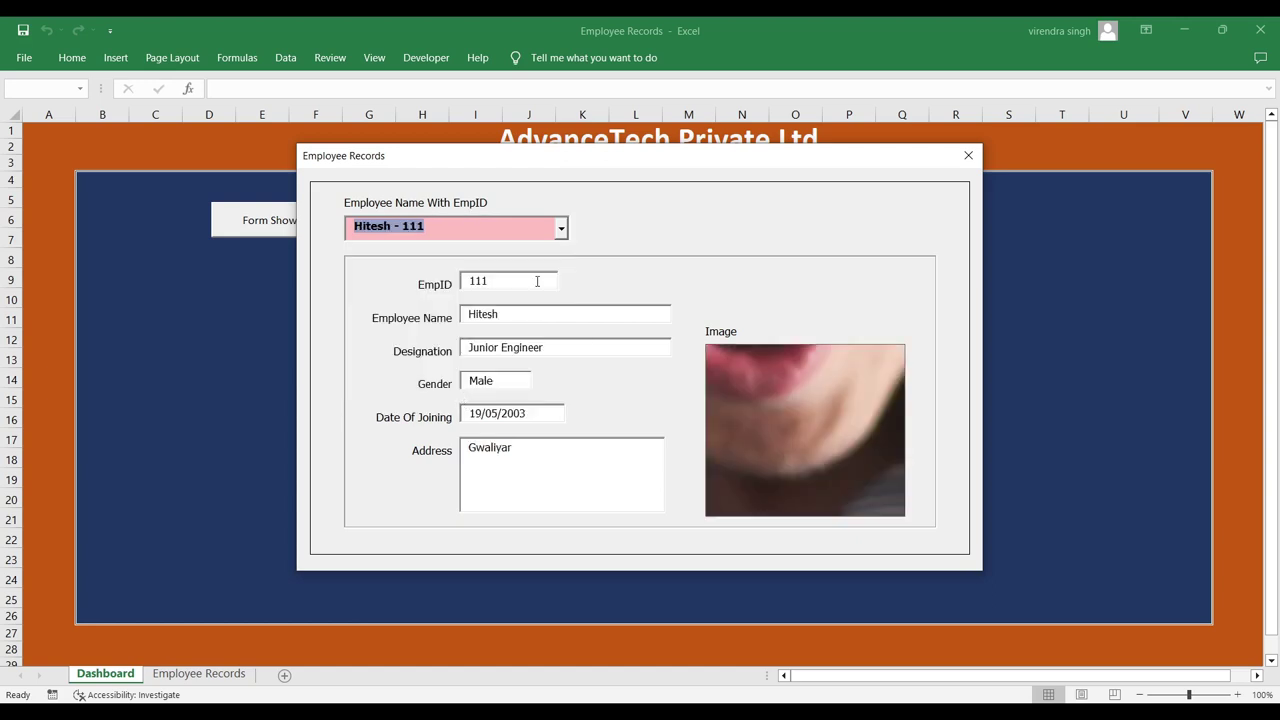
{"action": "left_click", "coordinate": [562, 229]}
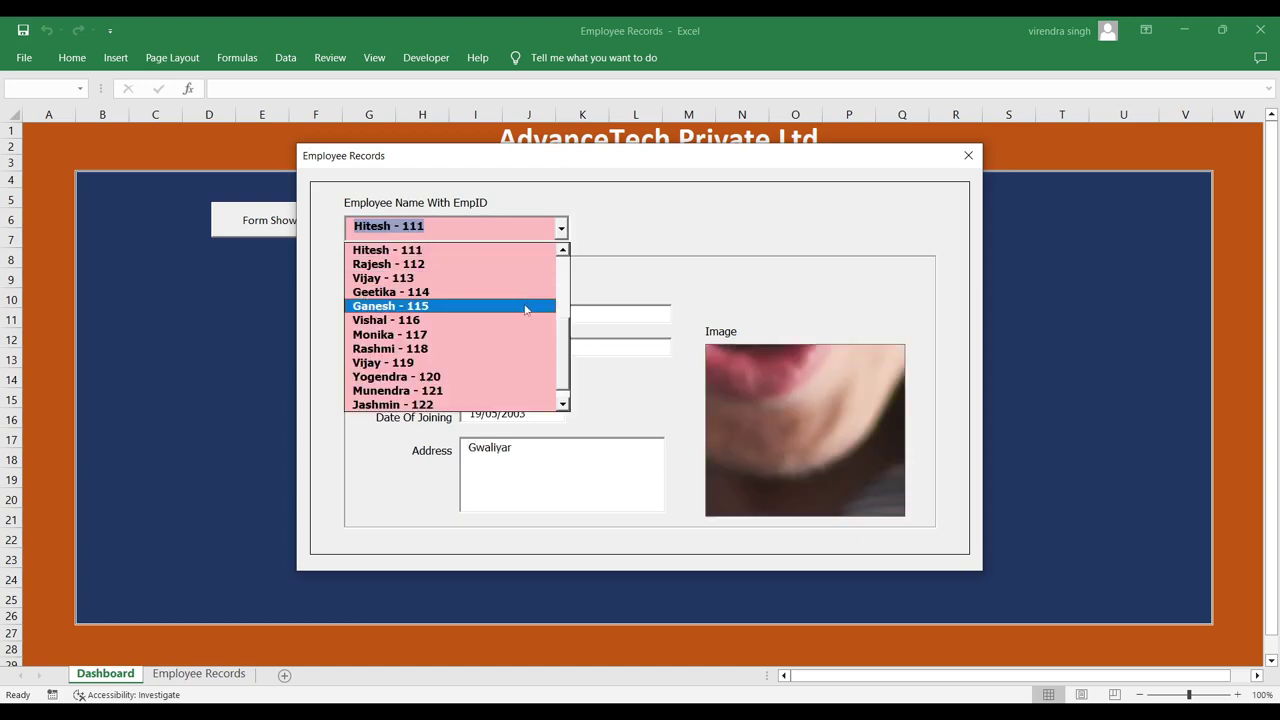
{"action": "left_click", "coordinate": [507, 350]}
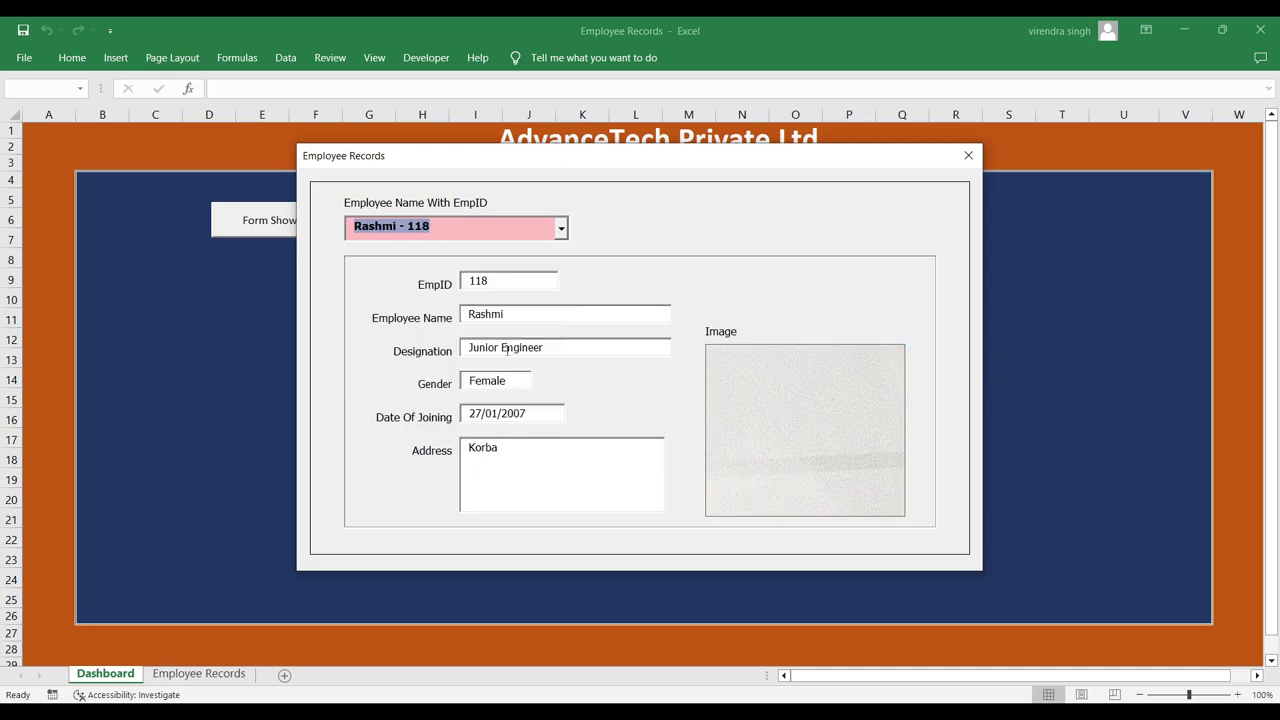
Load a third employee's record and photo, then close the form
{"action": "left_click", "coordinate": [561, 229]}
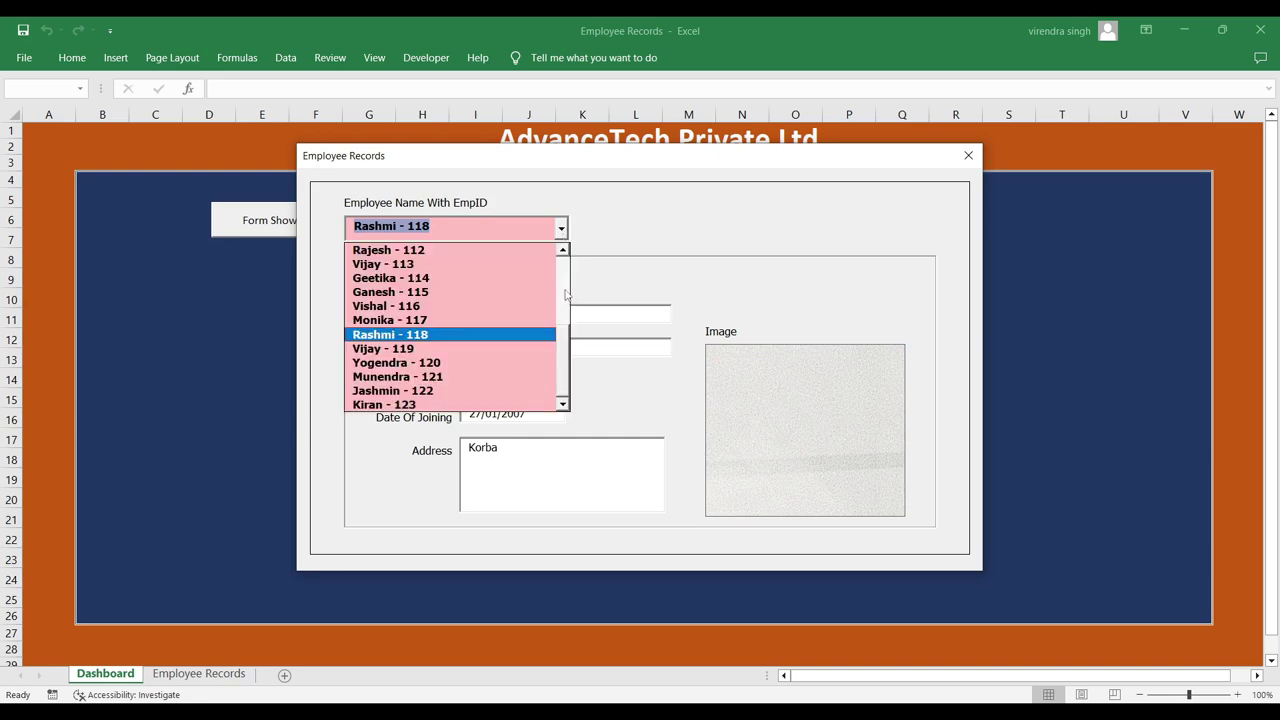
{"action": "left_click", "coordinate": [565, 293]}
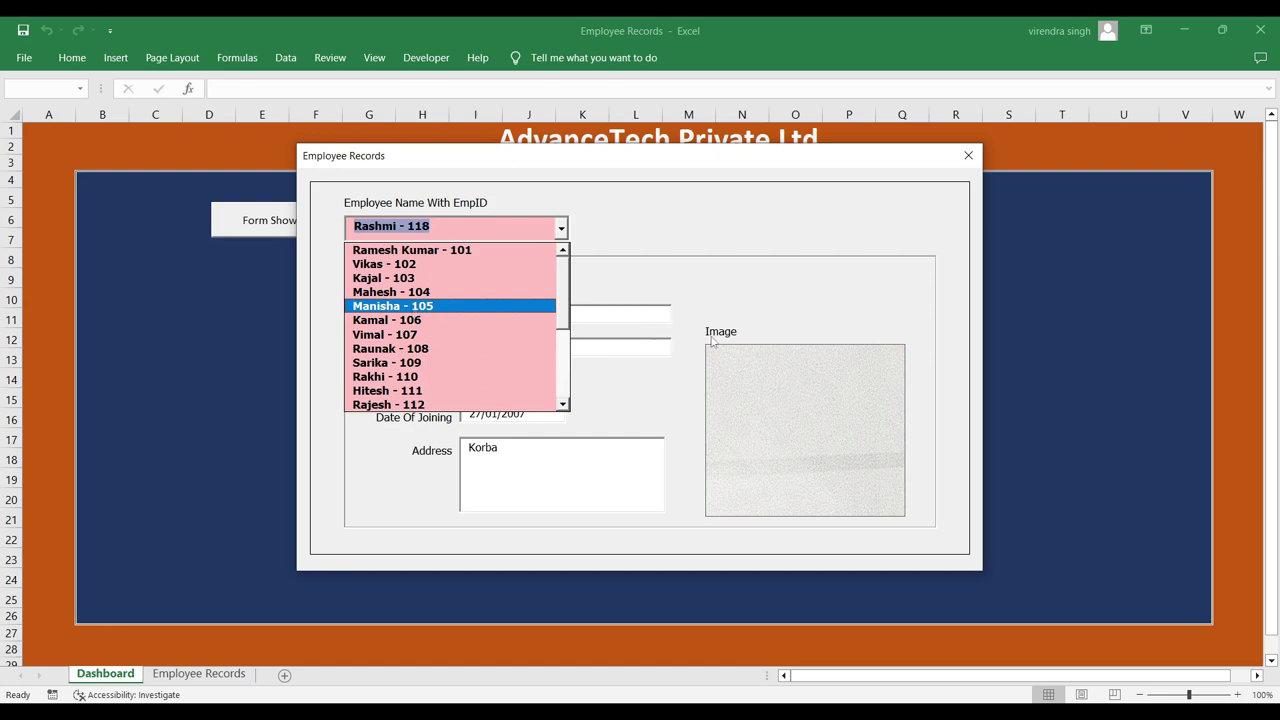
{"action": "key", "text": "Return"}
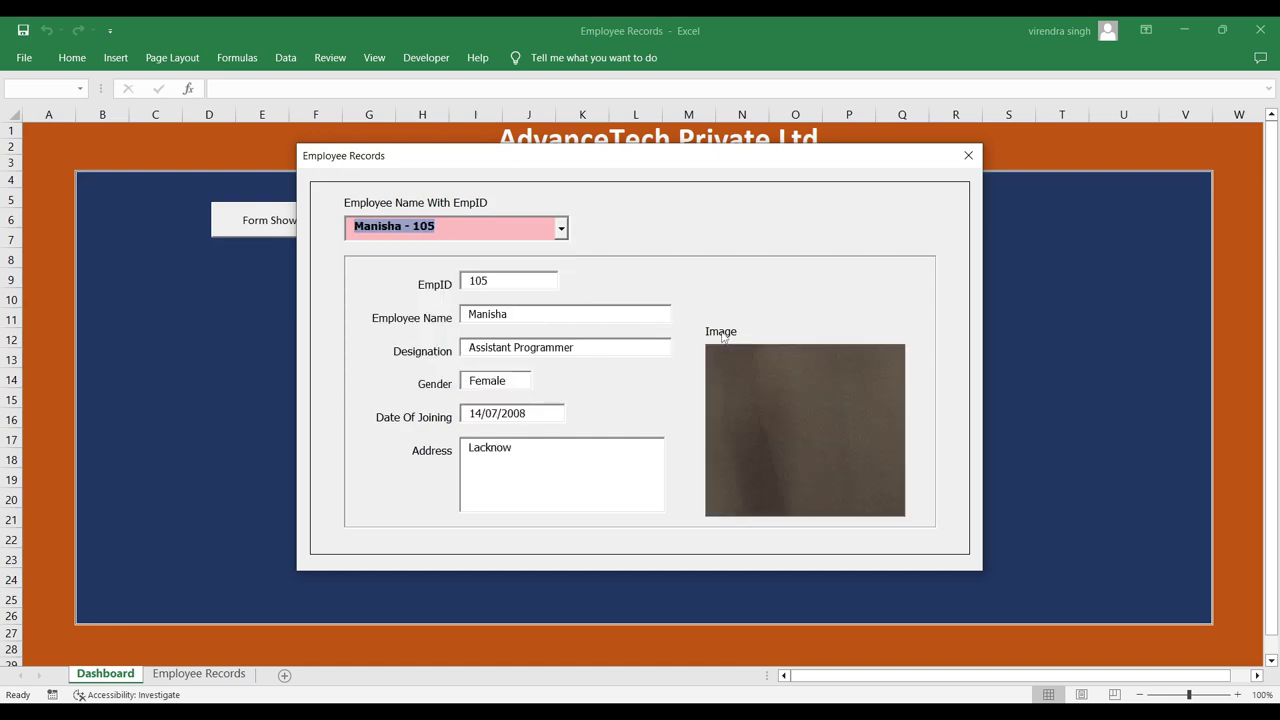
{"action": "left_click", "coordinate": [976, 162]}
Set the imgEmpImage box's PictureSizeMode to 1 - fmPictureSizeModeStretch on UF_EmpRecords
{"action": "mouse_move", "coordinate": [527, 703]}
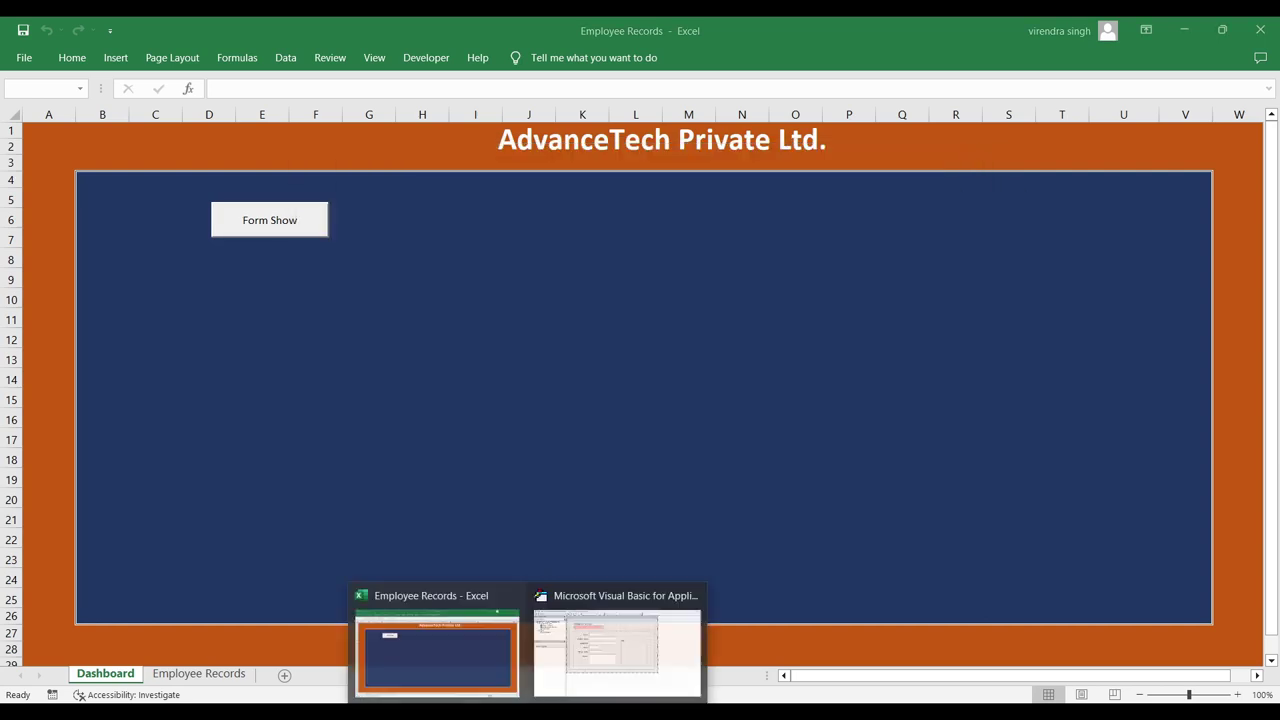
{"action": "left_click", "coordinate": [574, 686]}
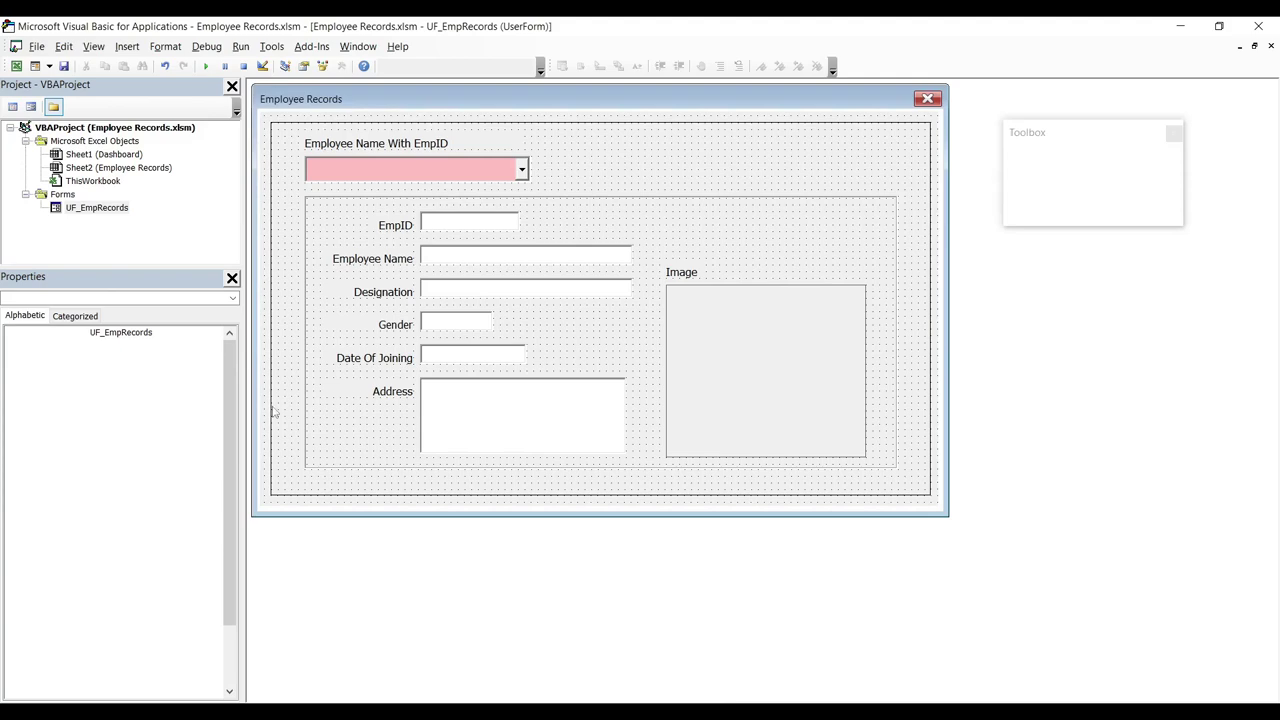
{"action": "left_click", "coordinate": [690, 355]}
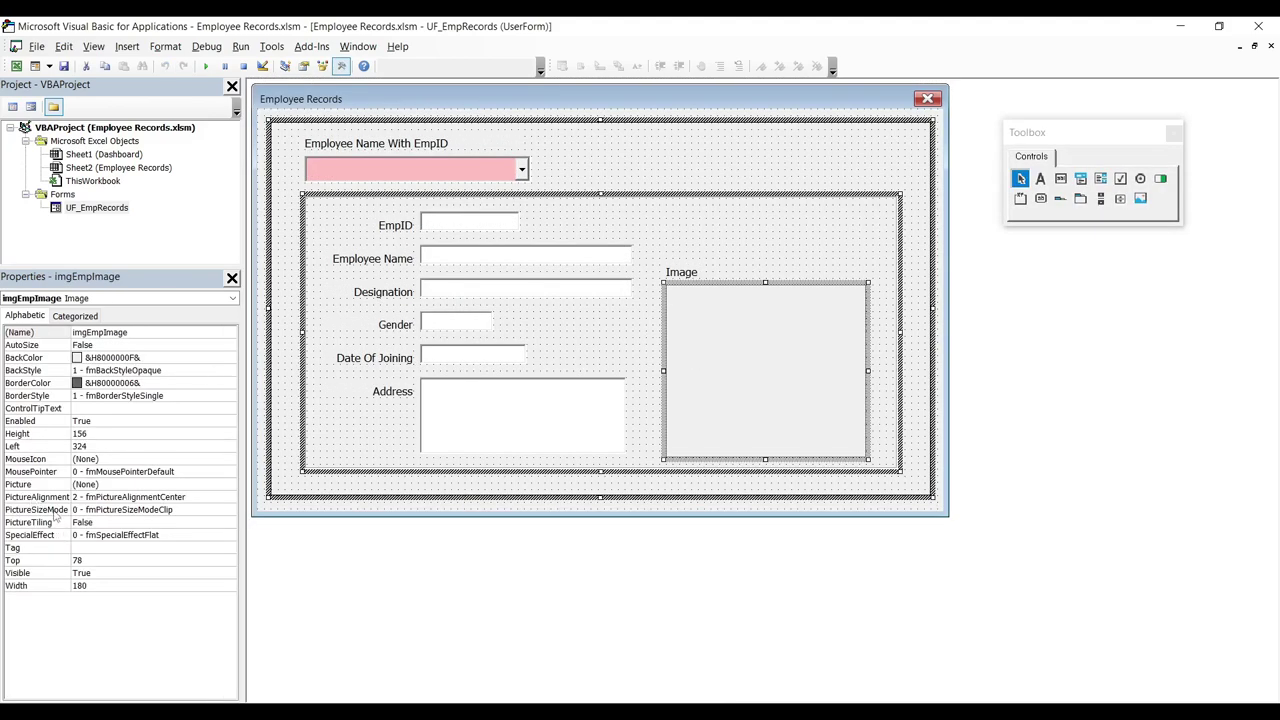
{"action": "left_click", "coordinate": [52, 510]}
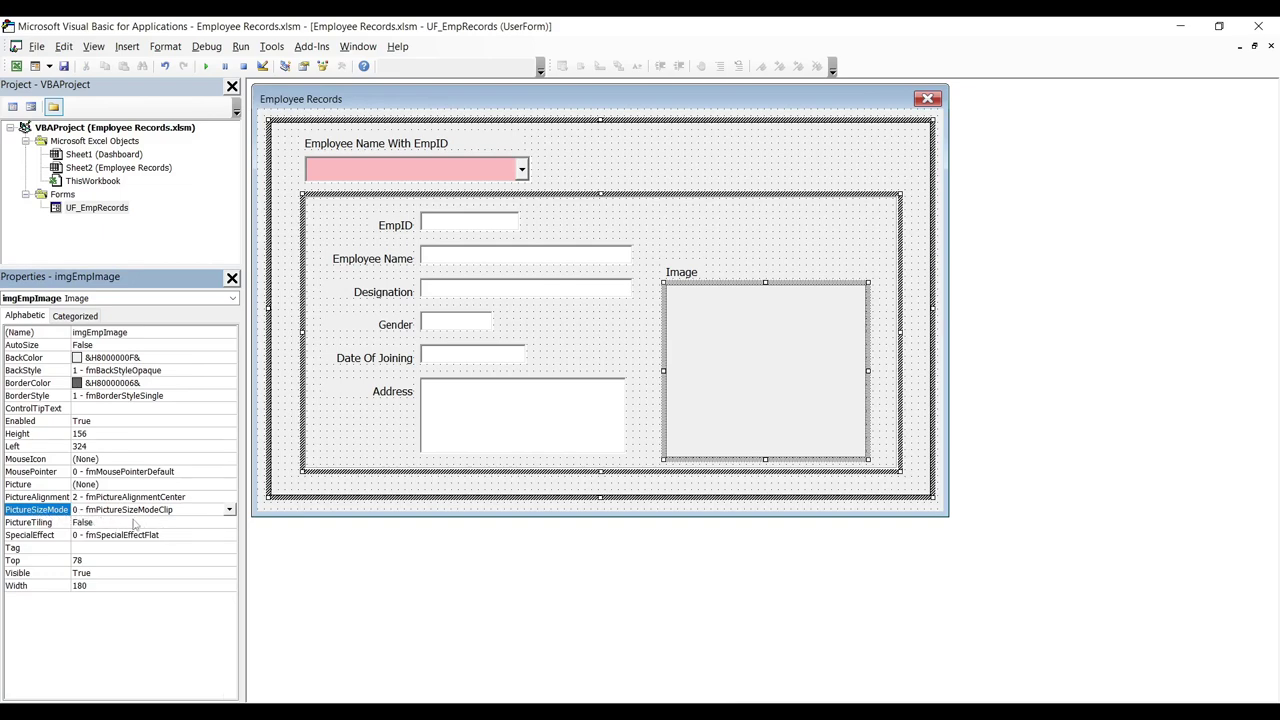
{"action": "left_click", "coordinate": [229, 510]}
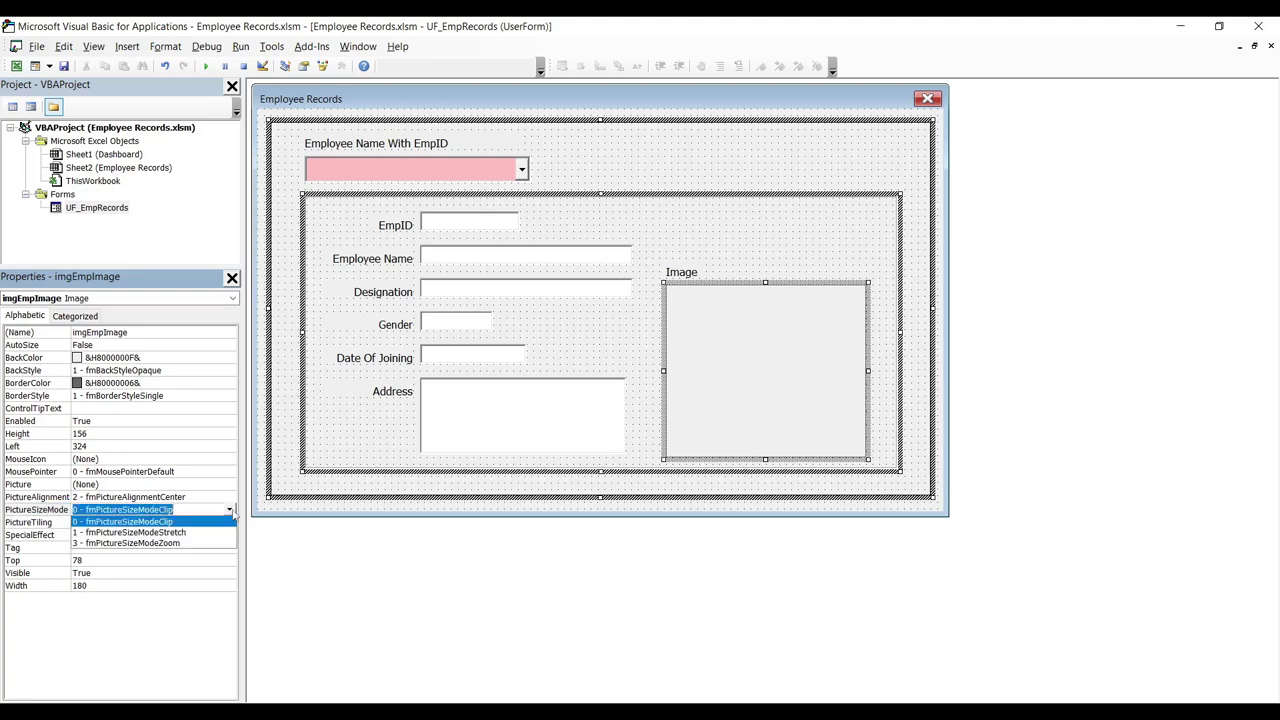
{"action": "left_click", "coordinate": [185, 533]}
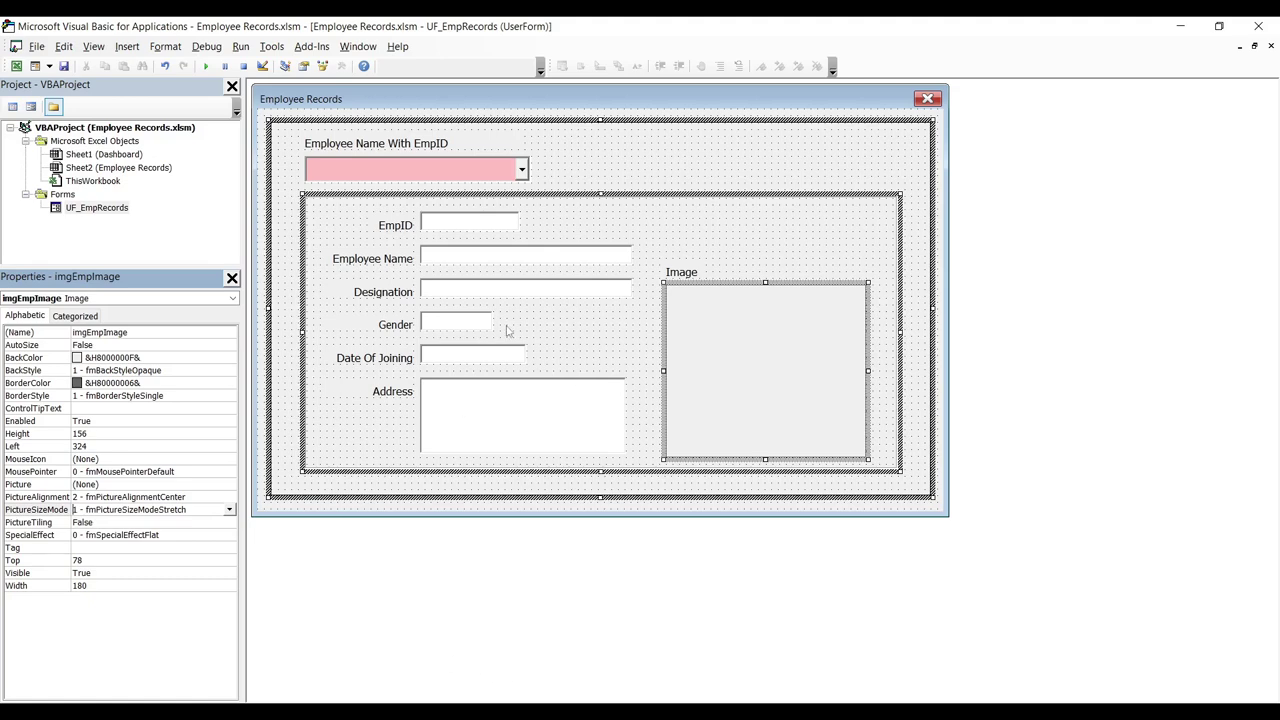
{"action": "left_click", "coordinate": [468, 690]}
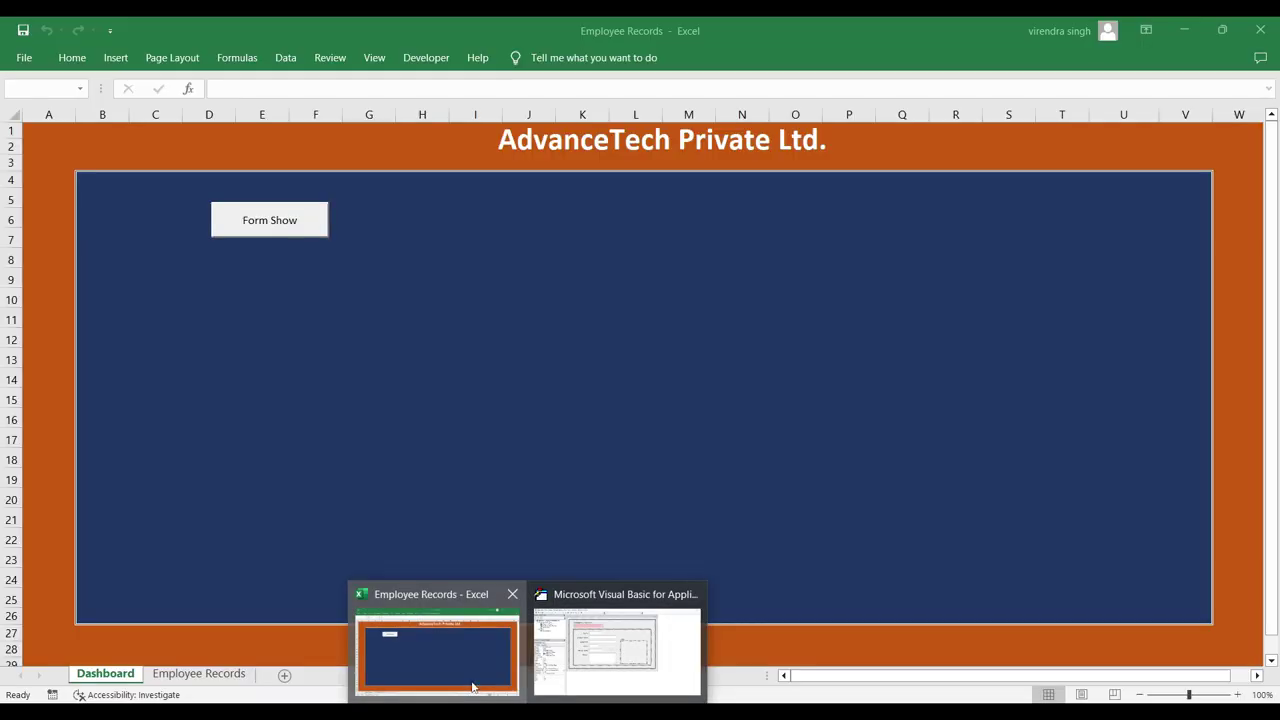
Open the employee records form and load two employees to check their stretched photos
{"action": "left_click", "coordinate": [473, 687]}
{"action": "left_click", "coordinate": [283, 225]}
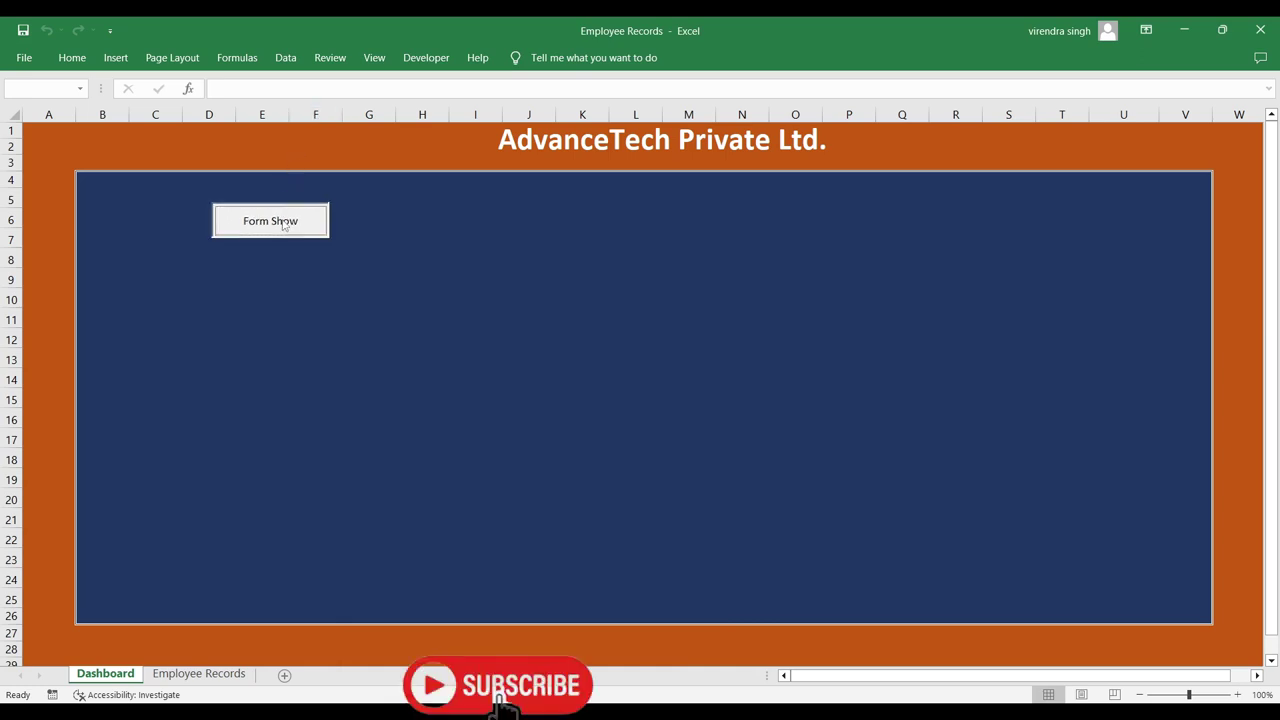
{"action": "left_click", "coordinate": [283, 225]}
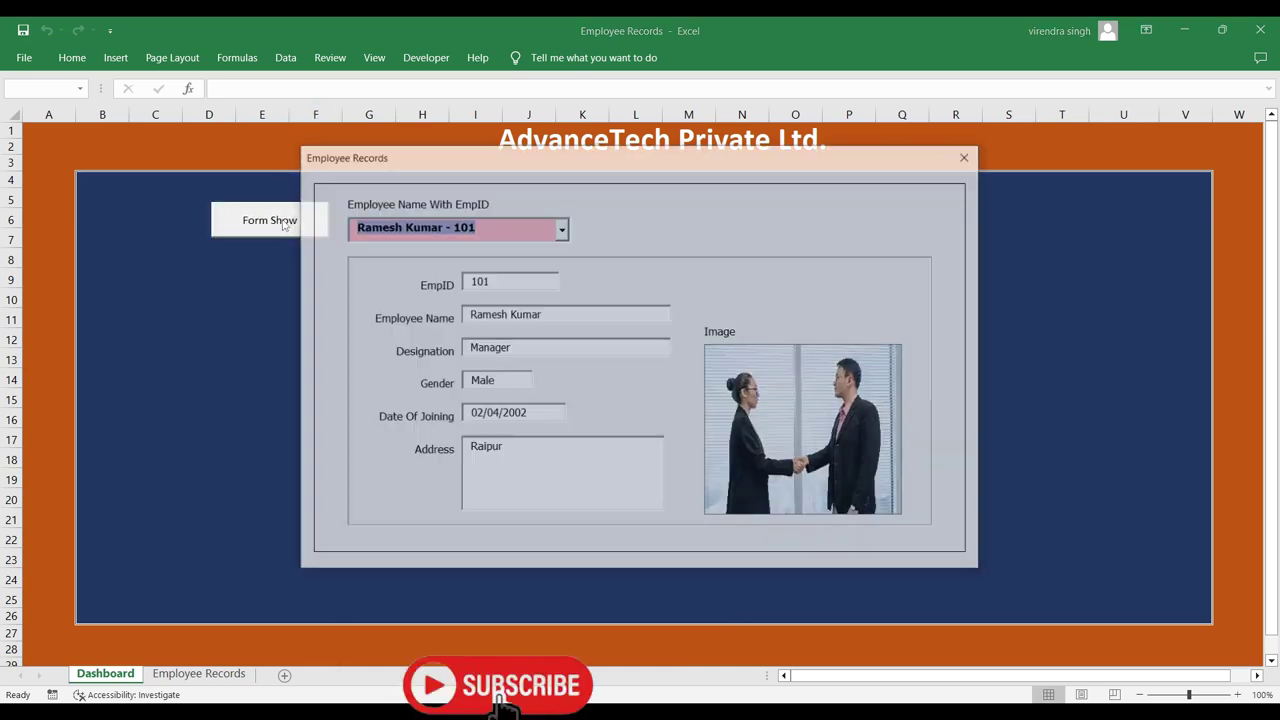
{"action": "left_click", "coordinate": [561, 228]}
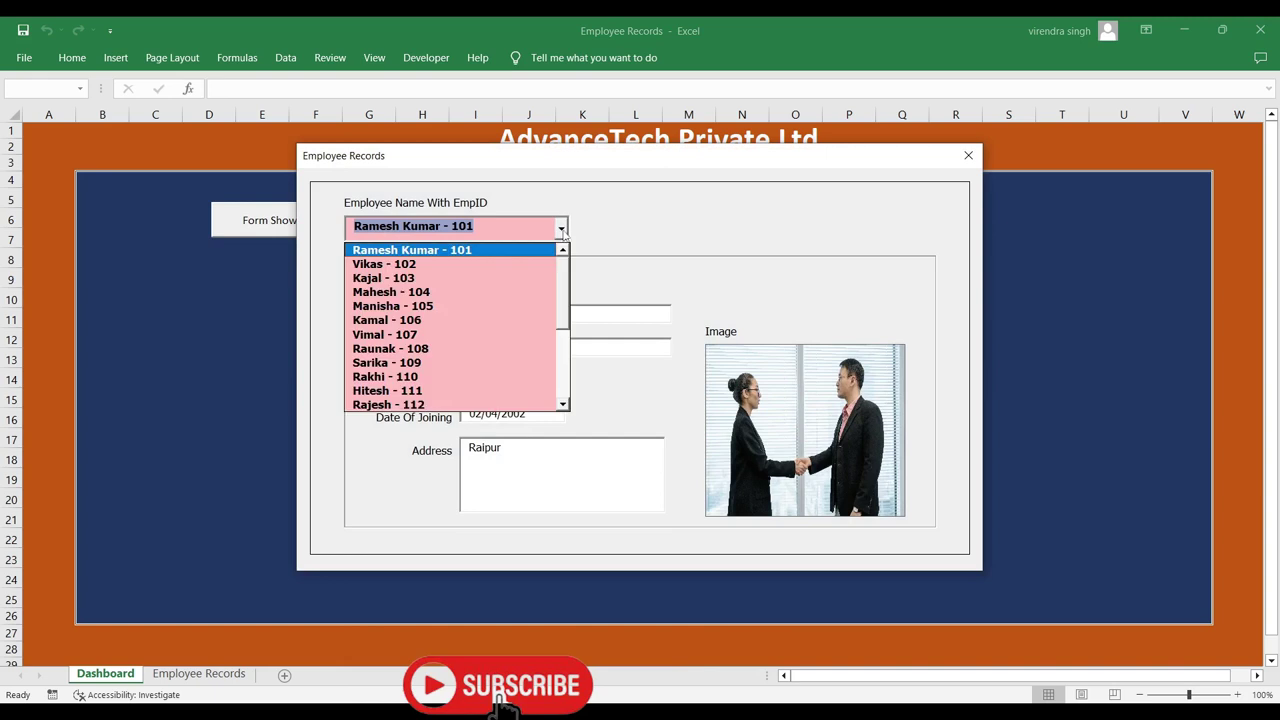
{"action": "left_click", "coordinate": [469, 350]}
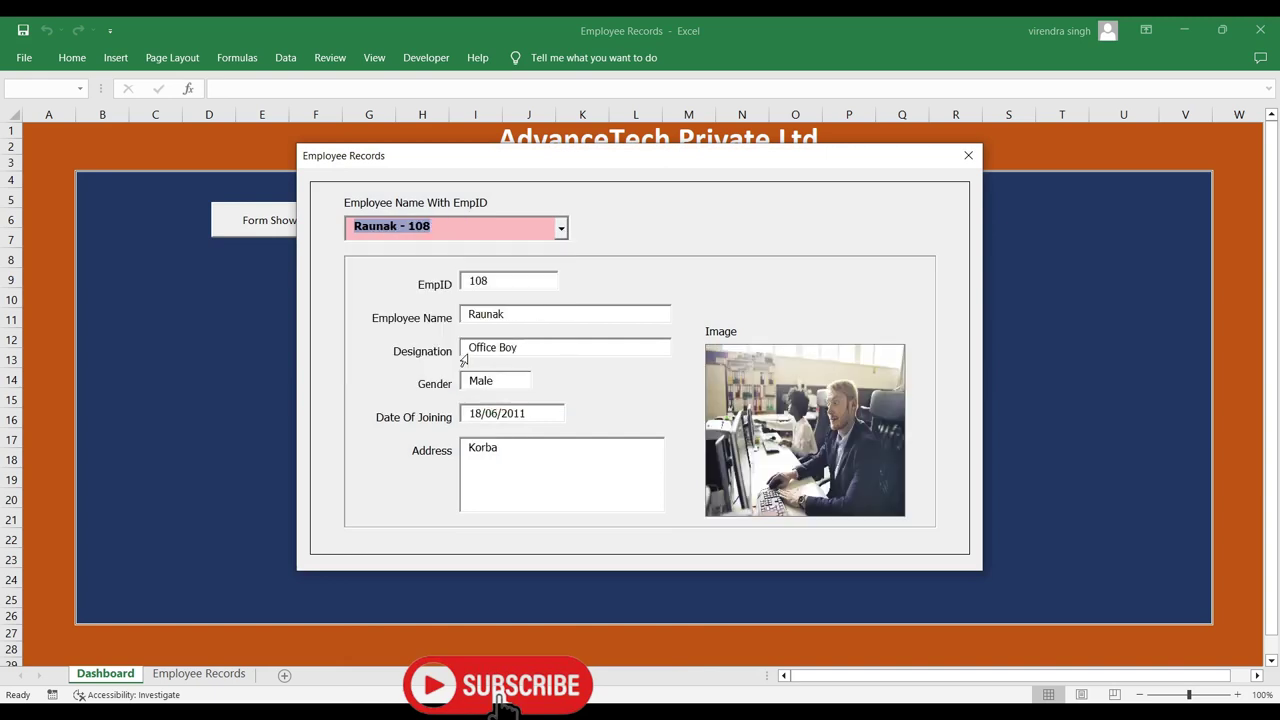
{"action": "left_click", "coordinate": [561, 229]}
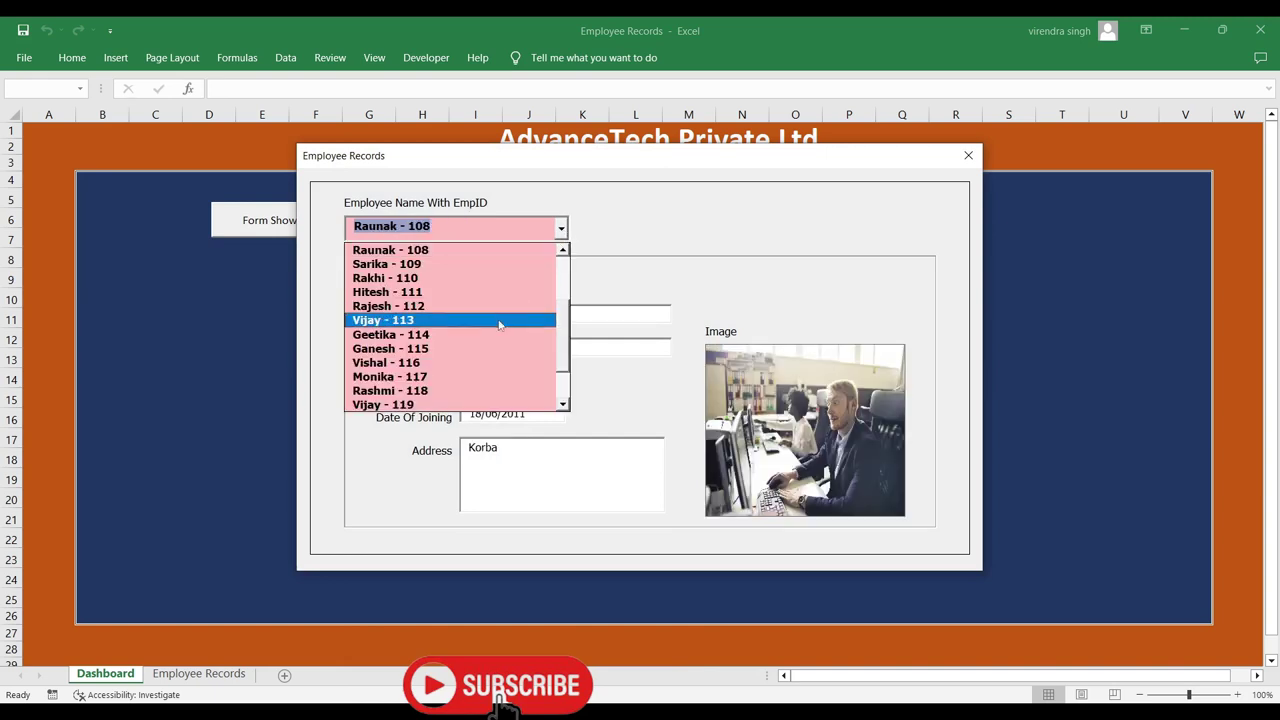
{"action": "left_click", "coordinate": [478, 391]}
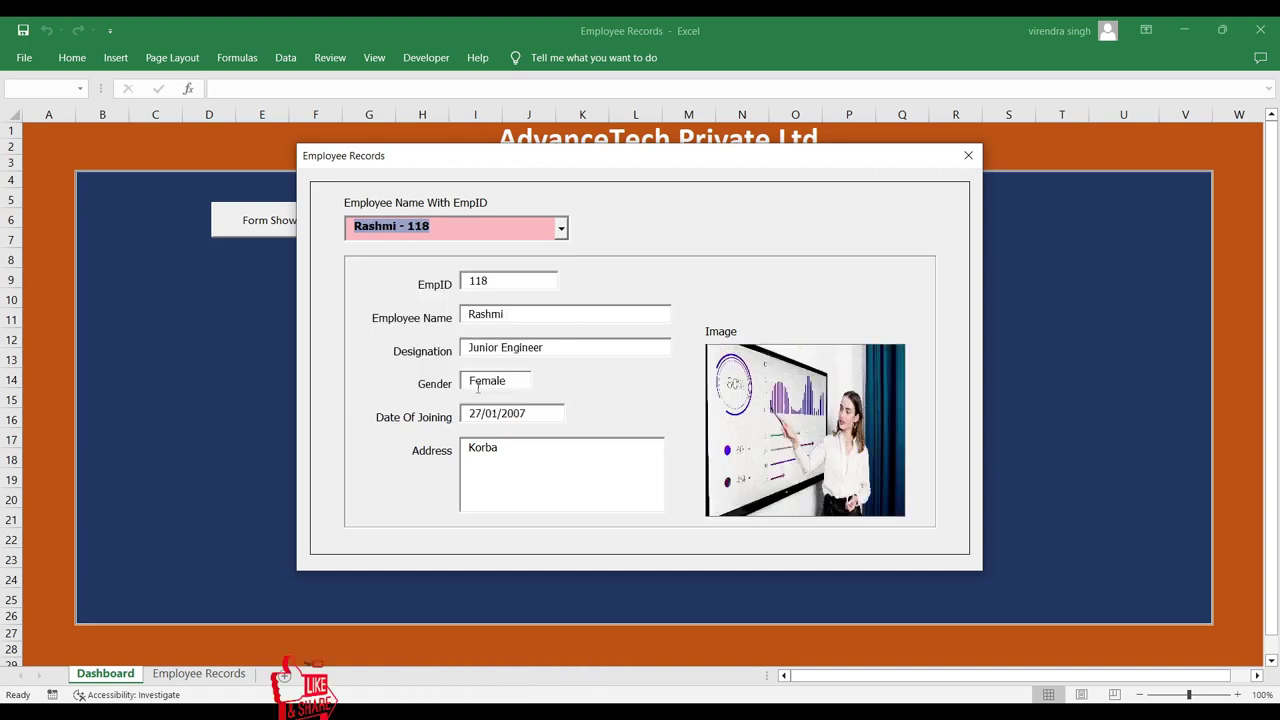
Load two more employees, confirming each photo fills the image frame
{"action": "left_click", "coordinate": [561, 232]}
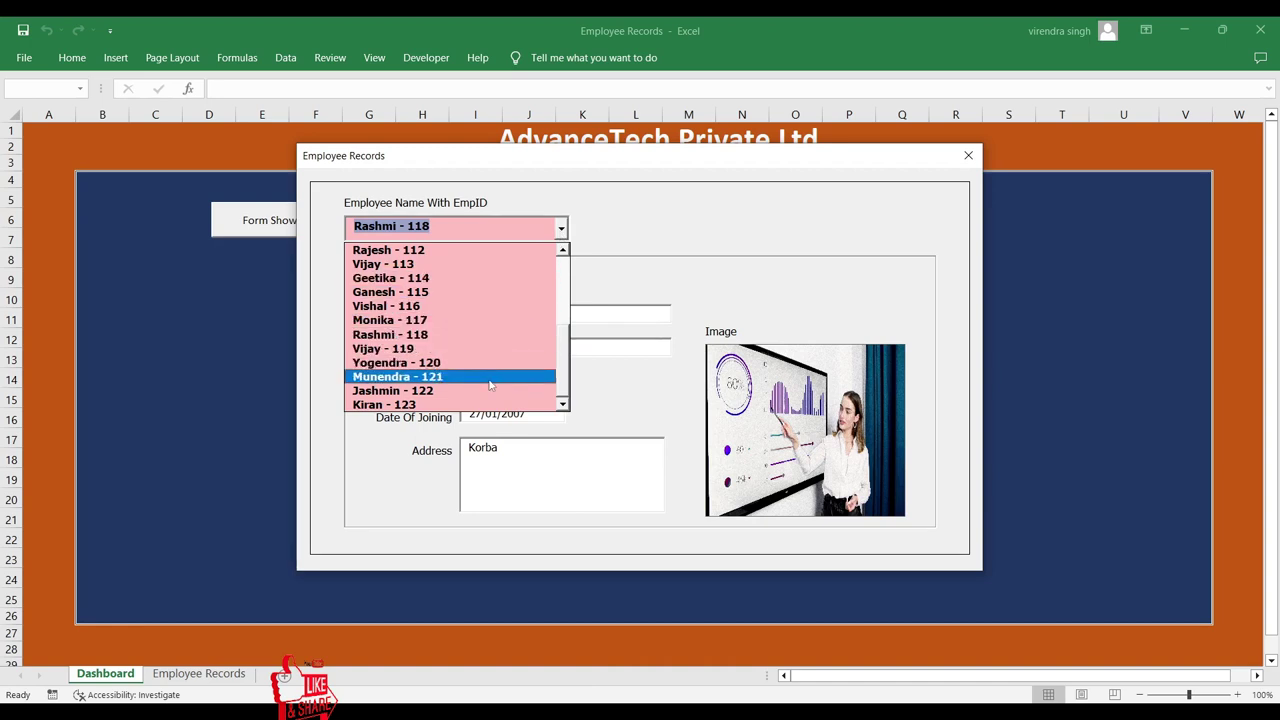
{"action": "left_click", "coordinate": [490, 381]}
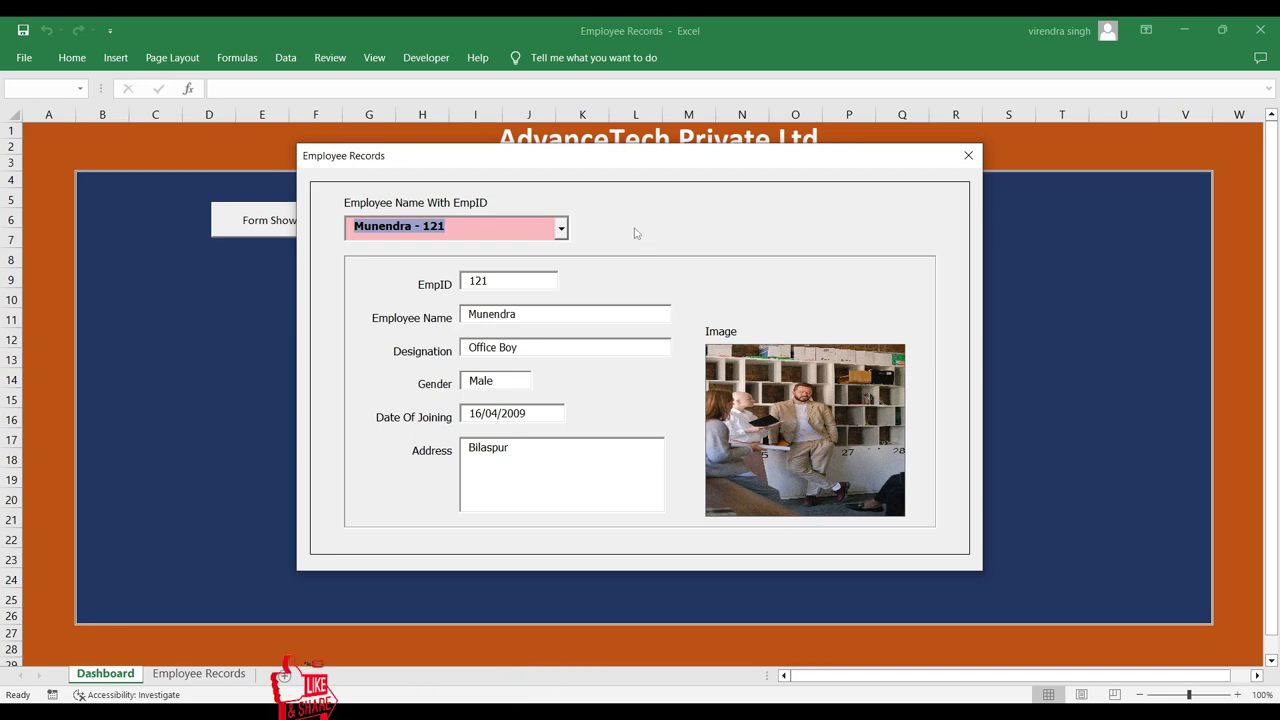
{"action": "left_click", "coordinate": [561, 228]}
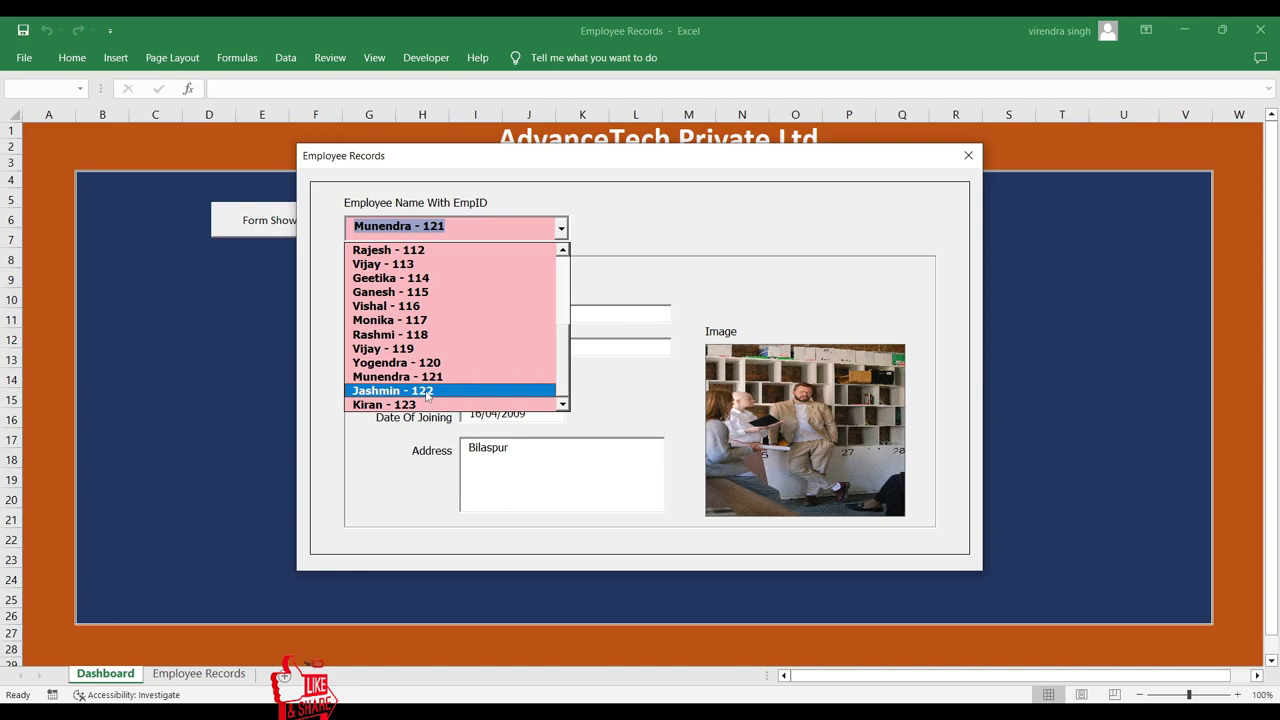
{"action": "left_click", "coordinate": [427, 392]}
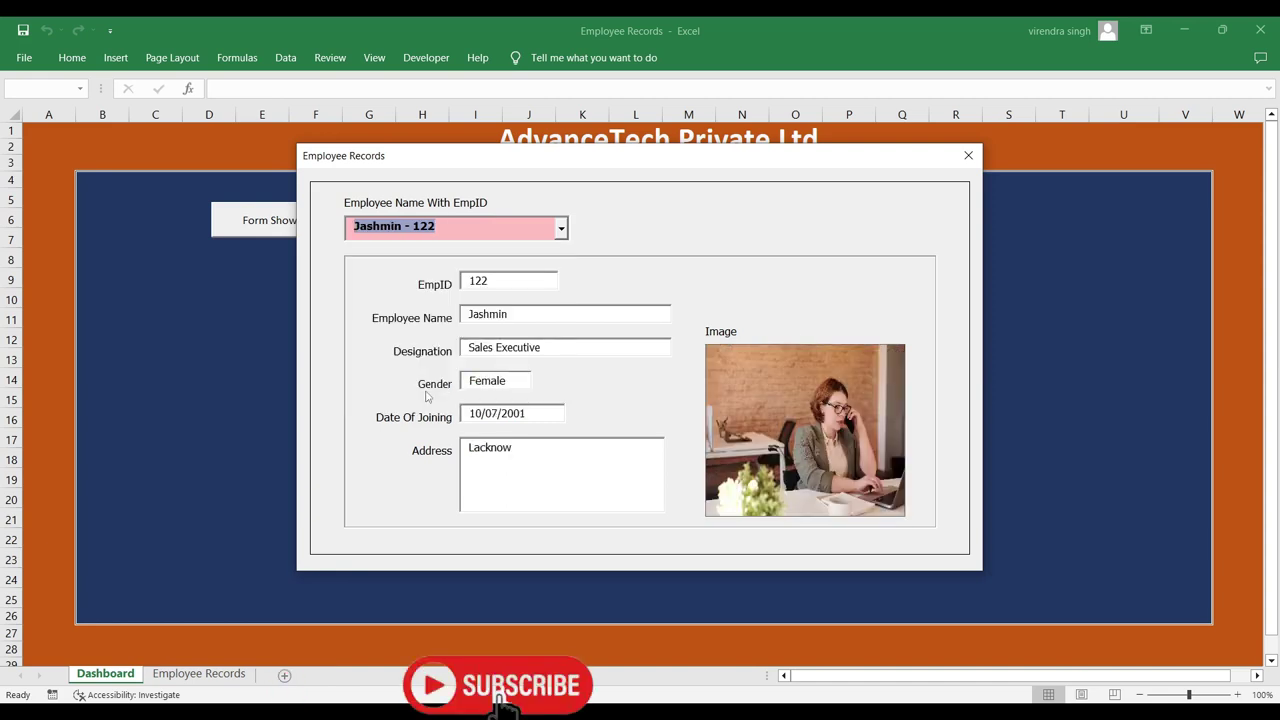